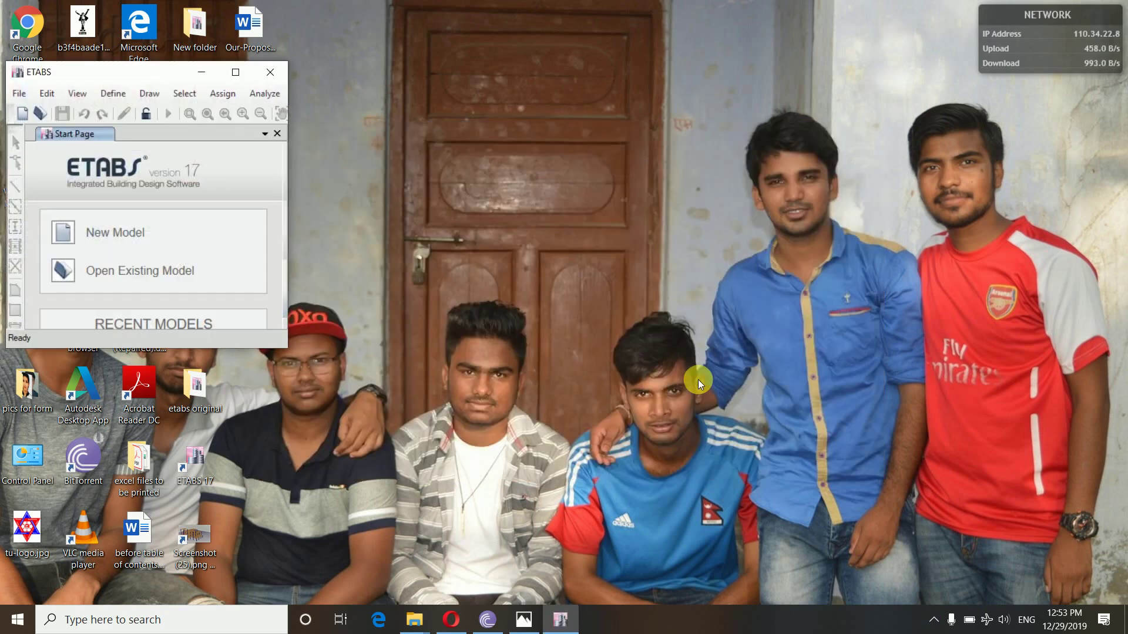
Maximize ETABS, examine the two reference column layout plans in Photos, and return to ETABS
{"action": "left_click", "coordinate": [235, 73]}
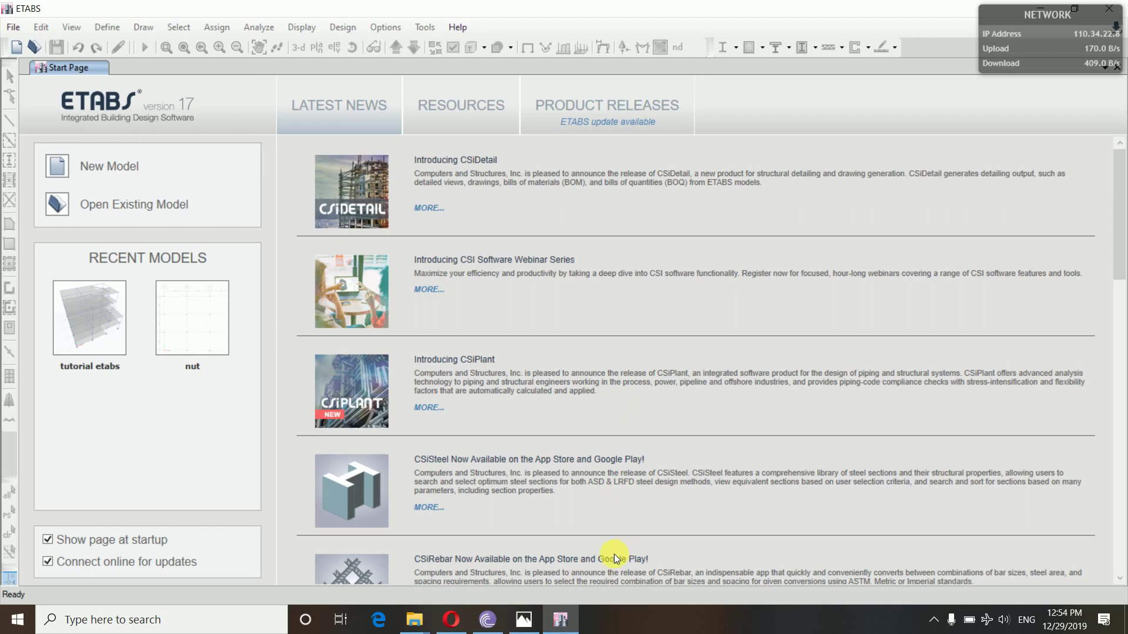
{"action": "left_click", "coordinate": [527, 621]}
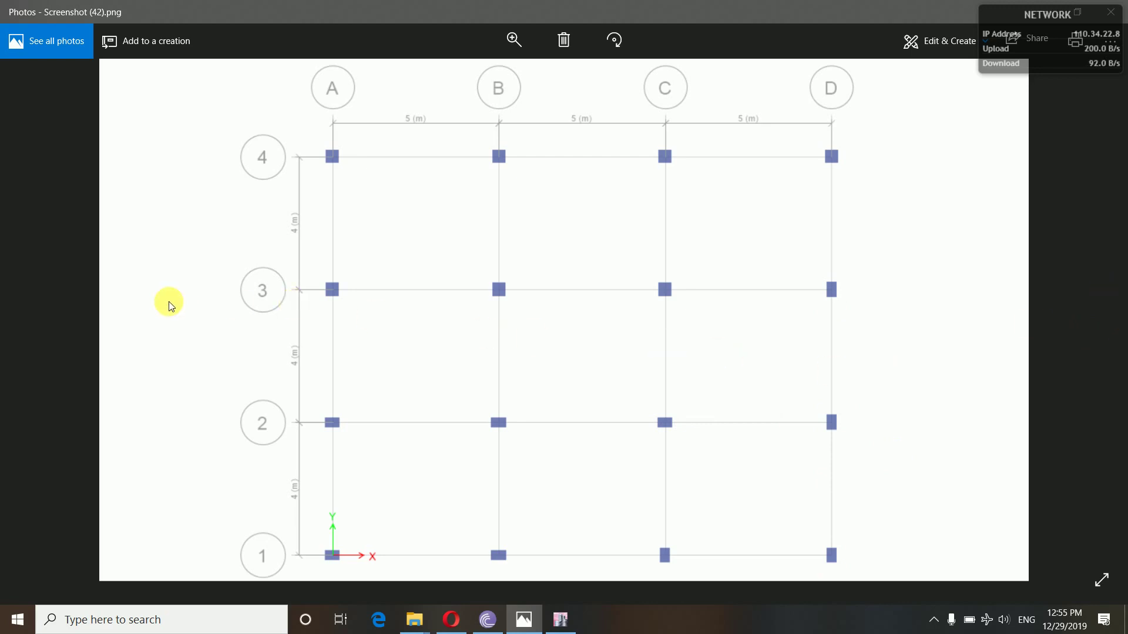
{"action": "left_click", "coordinate": [32, 317]}
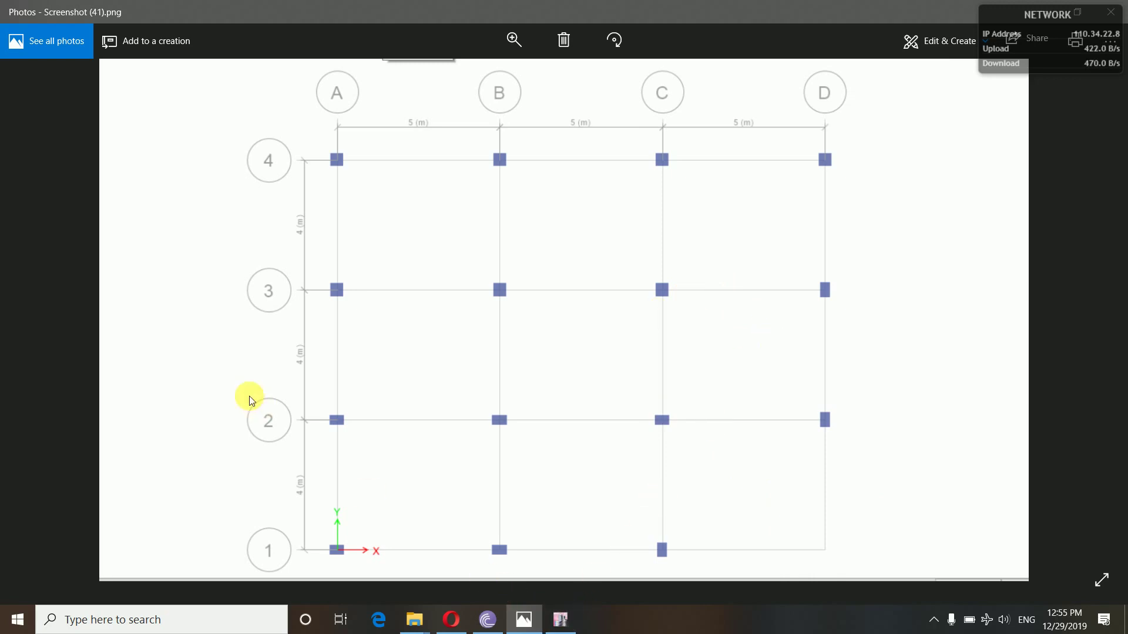
{"action": "mouse_move", "coordinate": [38, 315]}
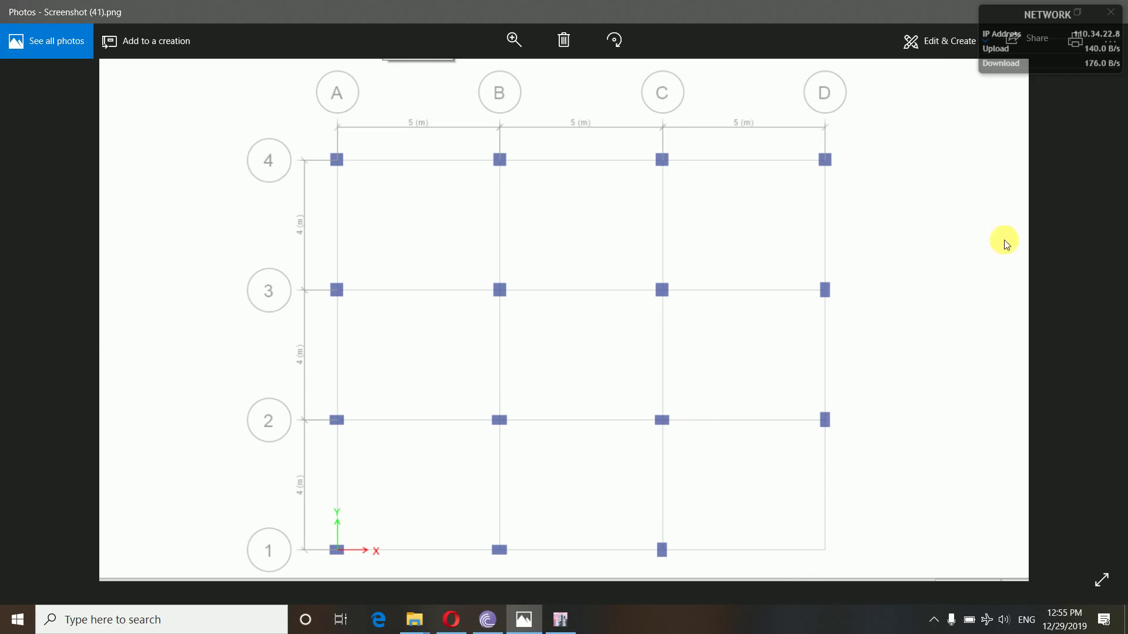
{"action": "left_click", "coordinate": [1099, 317]}
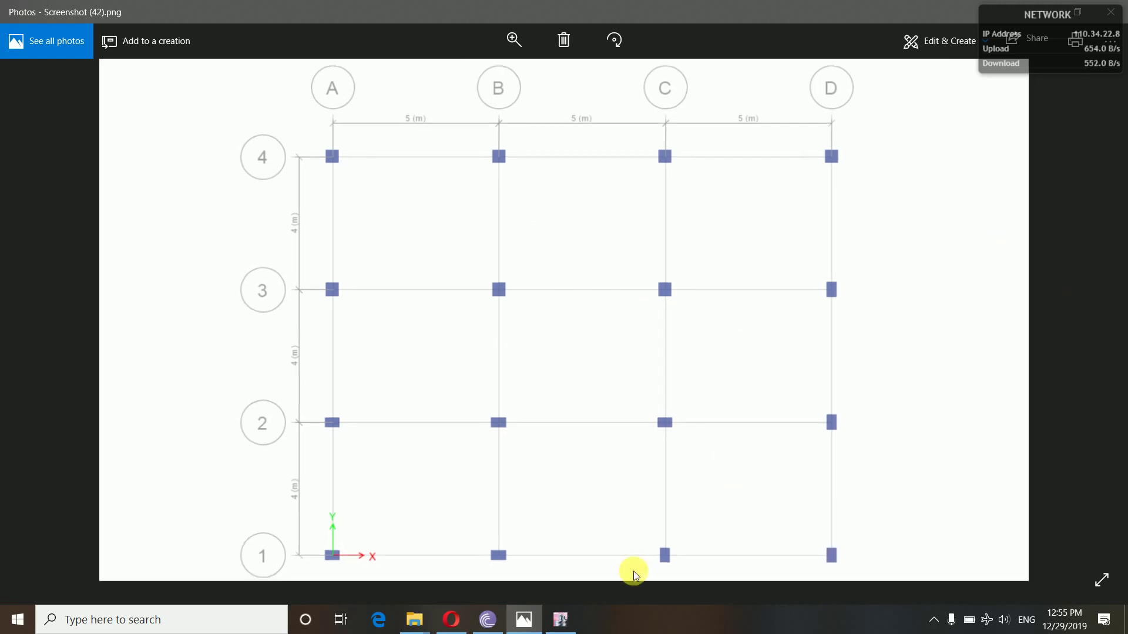
{"action": "left_click", "coordinate": [562, 621]}
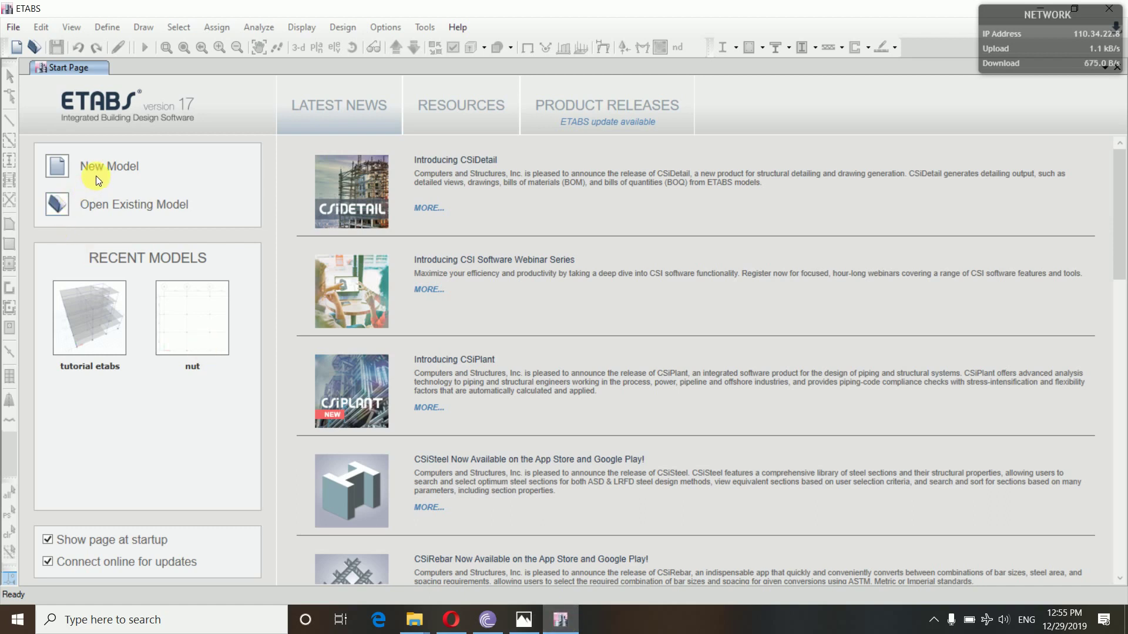
Create a new model using built-in settings with Metric SI display units, the Indian steel database, IS 800:2007 and IS 456:2000
{"action": "left_click", "coordinate": [16, 31]}
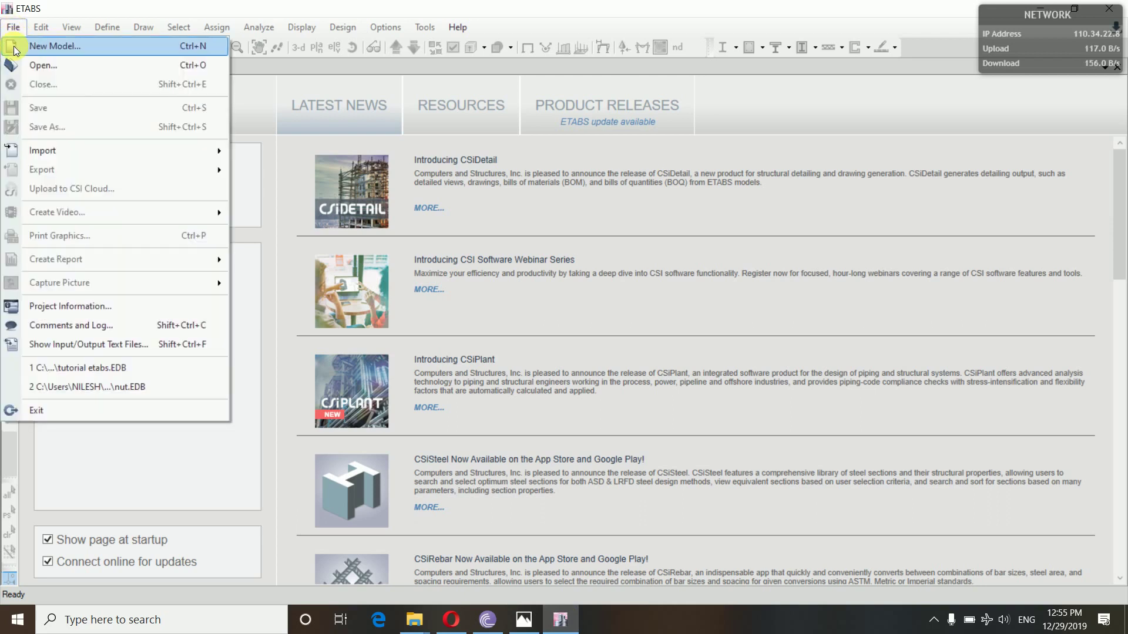
{"action": "left_click", "coordinate": [47, 47]}
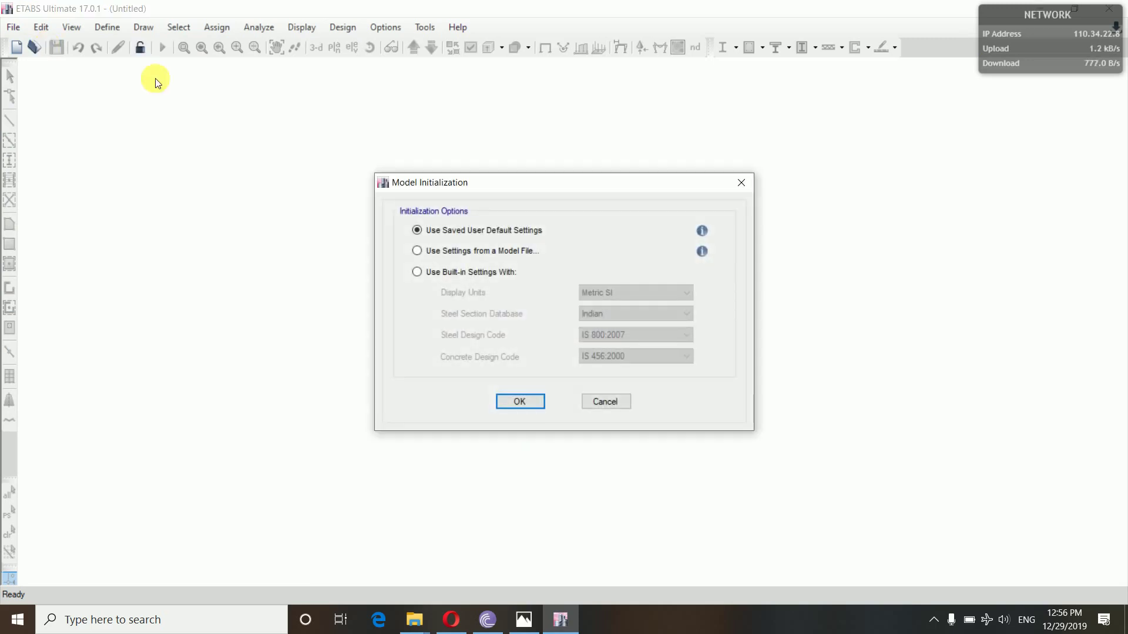
{"action": "left_click", "coordinate": [418, 271]}
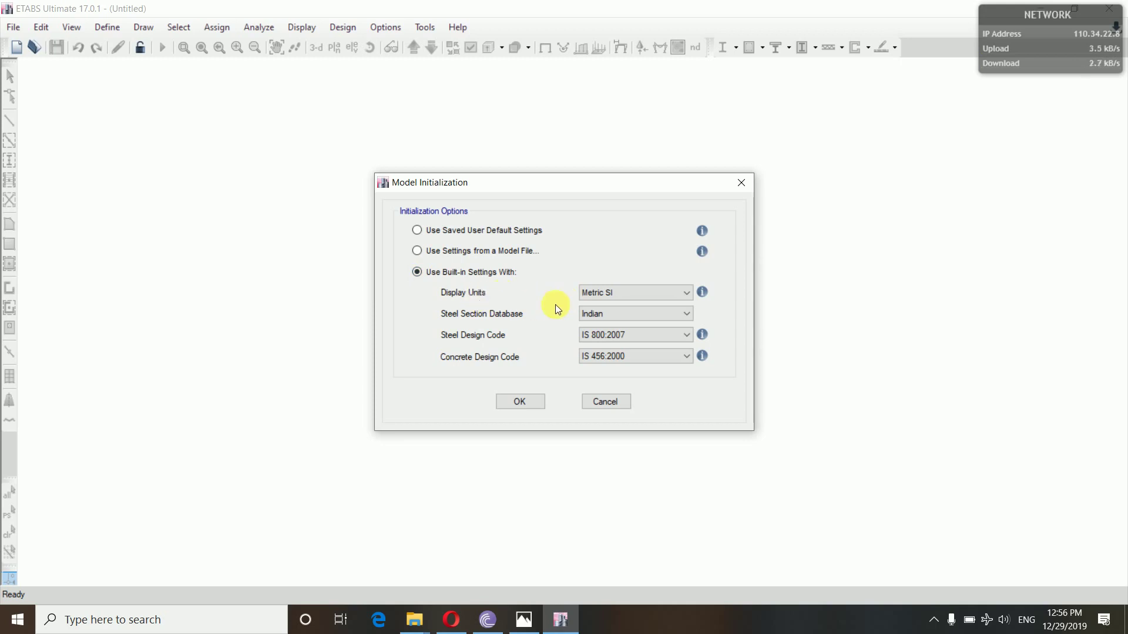
{"action": "left_click", "coordinate": [651, 292]}
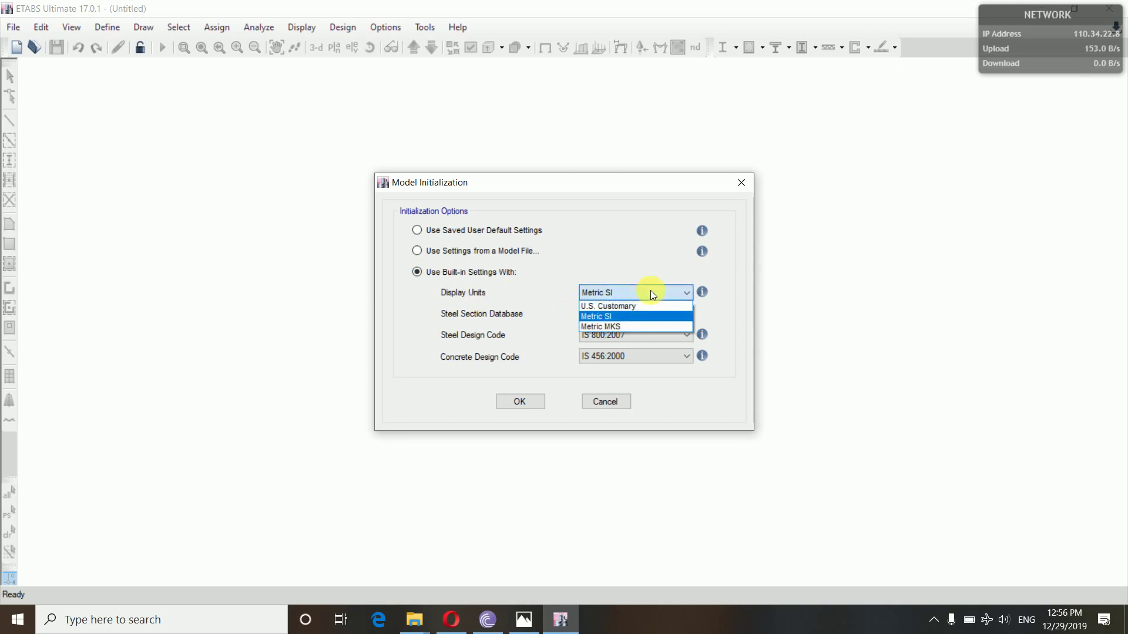
{"action": "left_click", "coordinate": [626, 315]}
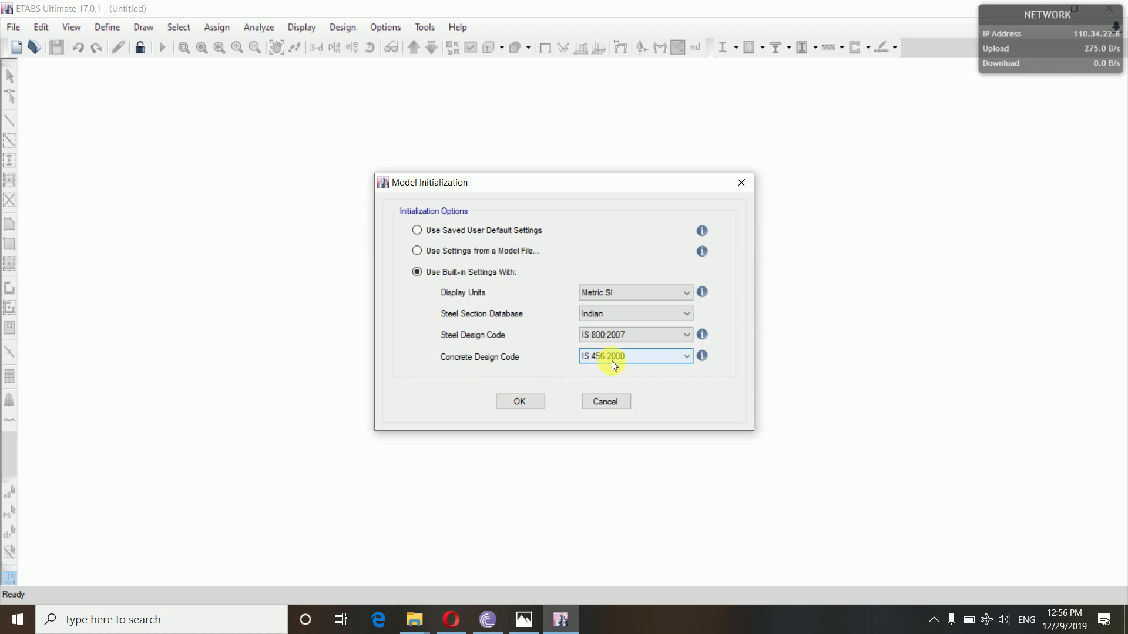
{"action": "left_click", "coordinate": [525, 402]}
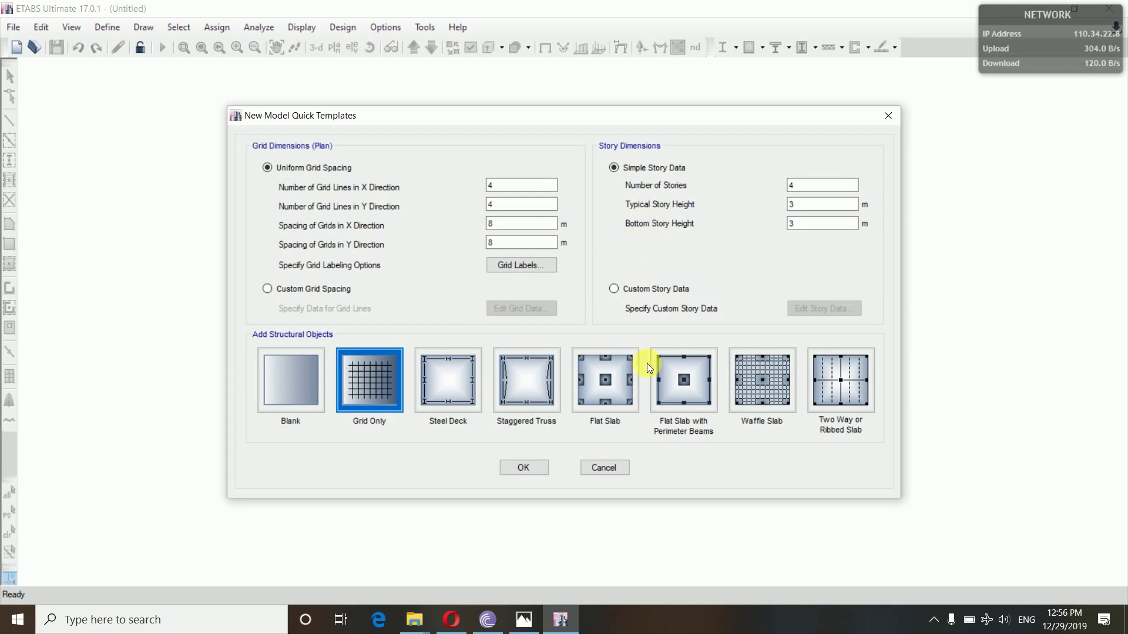
Choose custom grid spacing, open its grid data, and check the grid spacings in the reference plan in Photos
{"action": "left_click", "coordinate": [524, 621]}
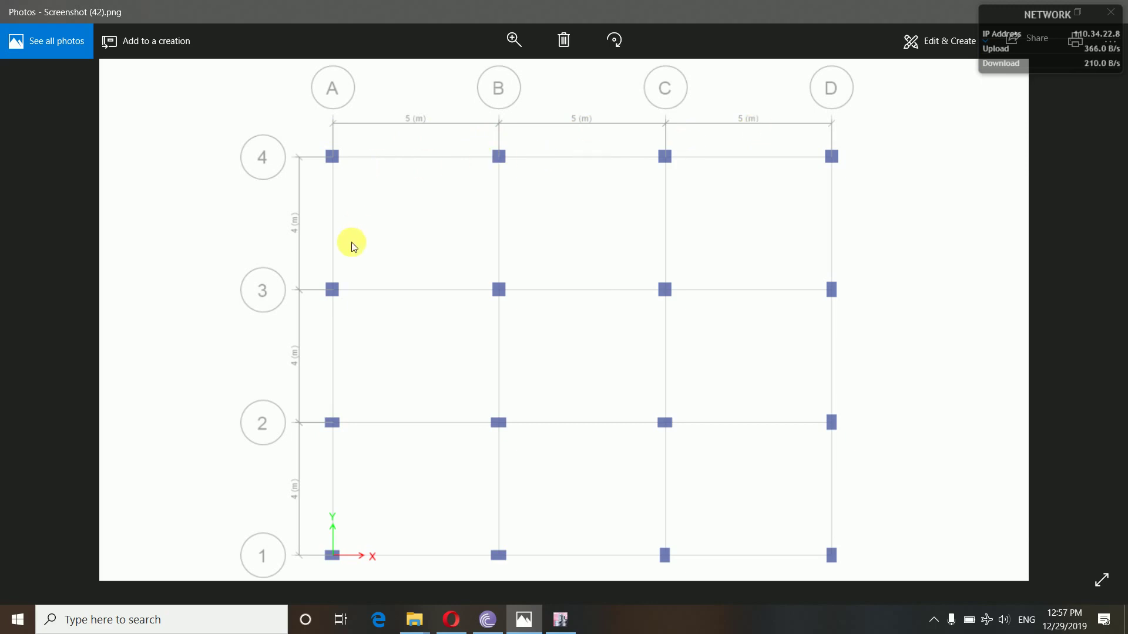
{"action": "left_click", "coordinate": [561, 620]}
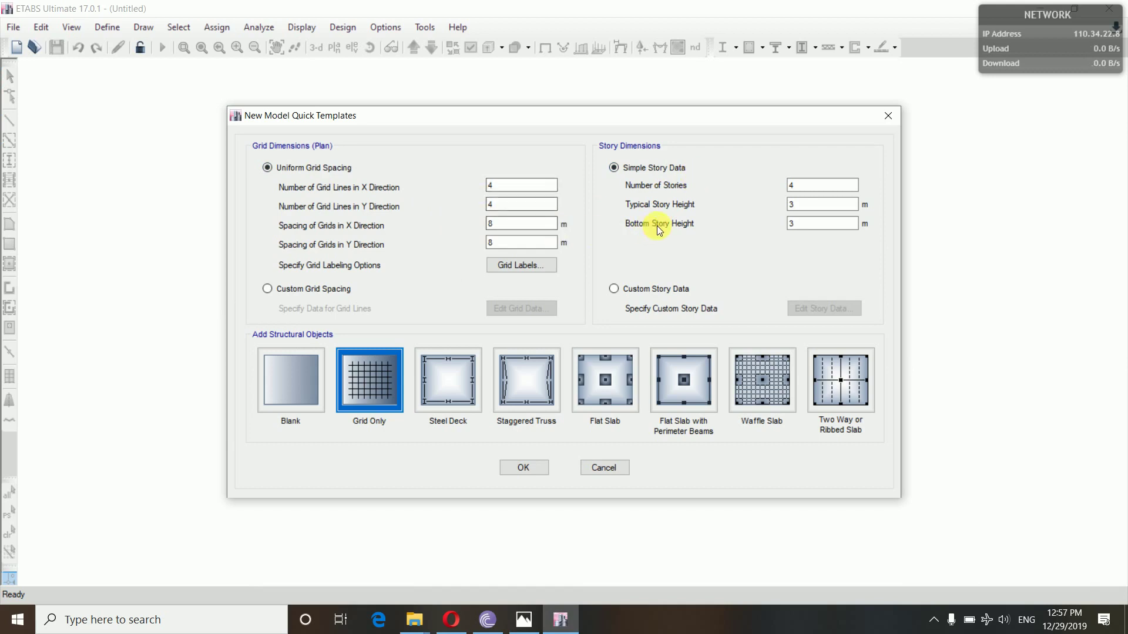
{"action": "left_click", "coordinate": [268, 288]}
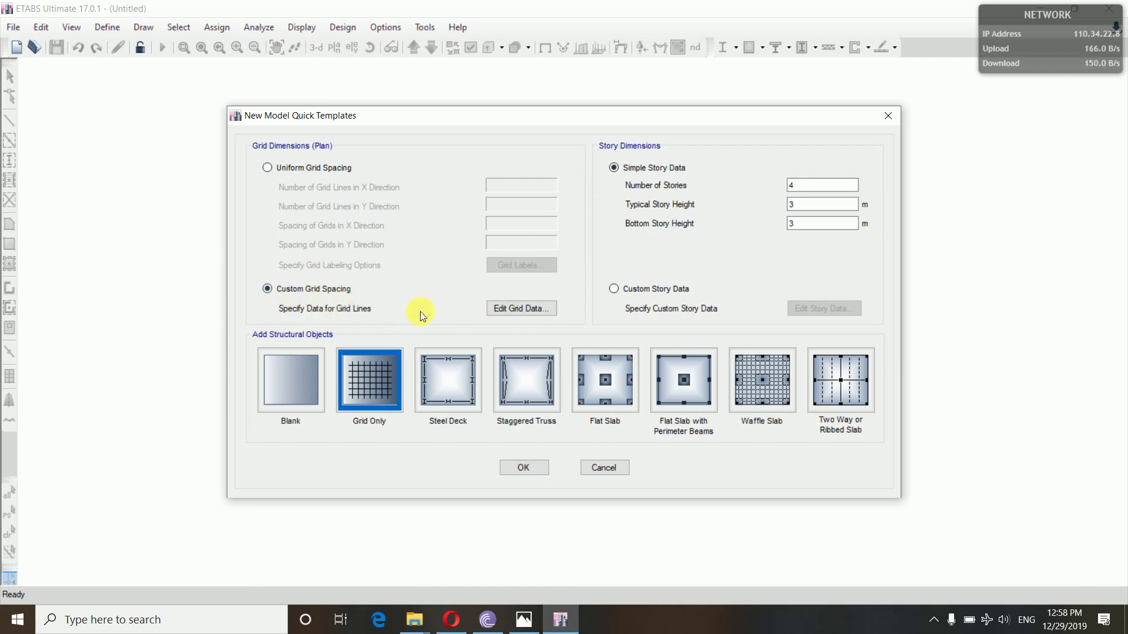
{"action": "left_click", "coordinate": [515, 309]}
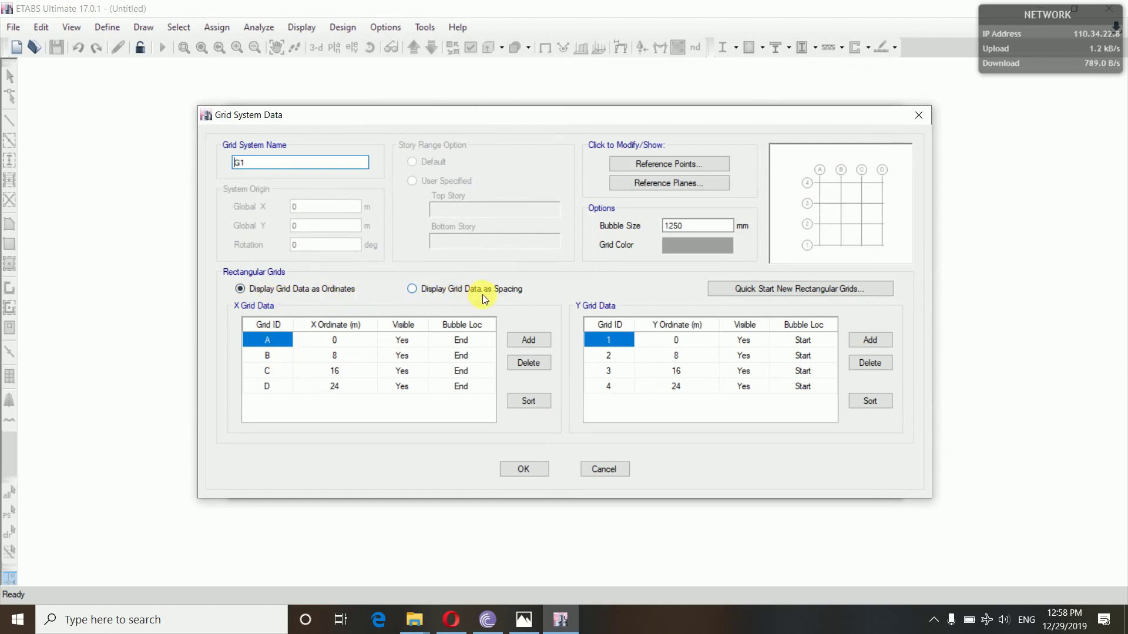
{"action": "left_click", "coordinate": [525, 617]}
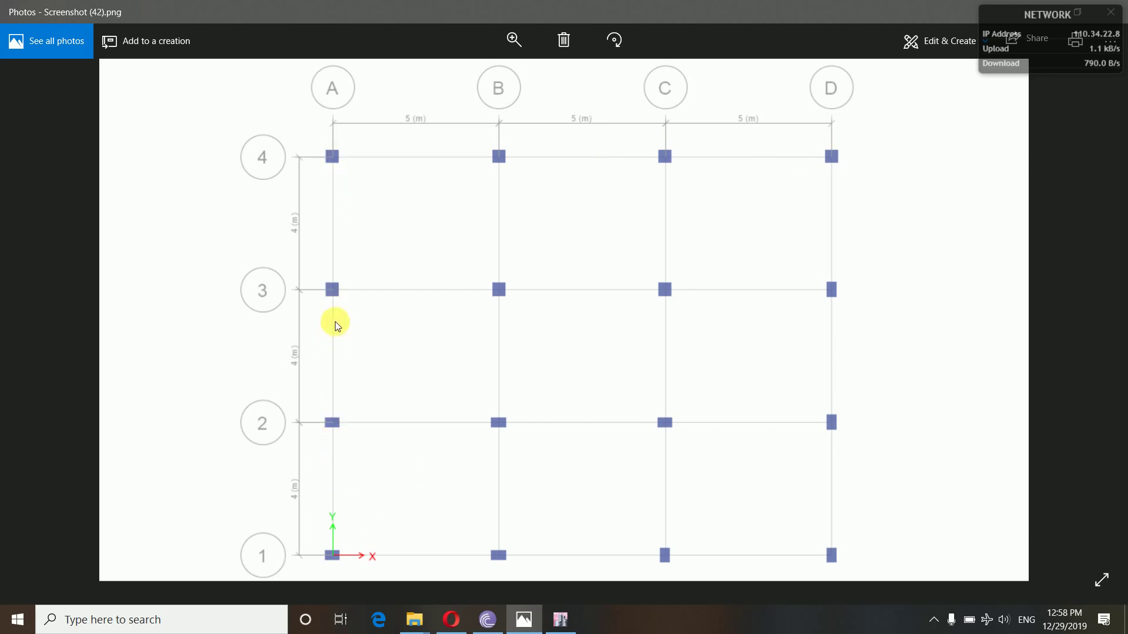
{"action": "left_click", "coordinate": [560, 619]}
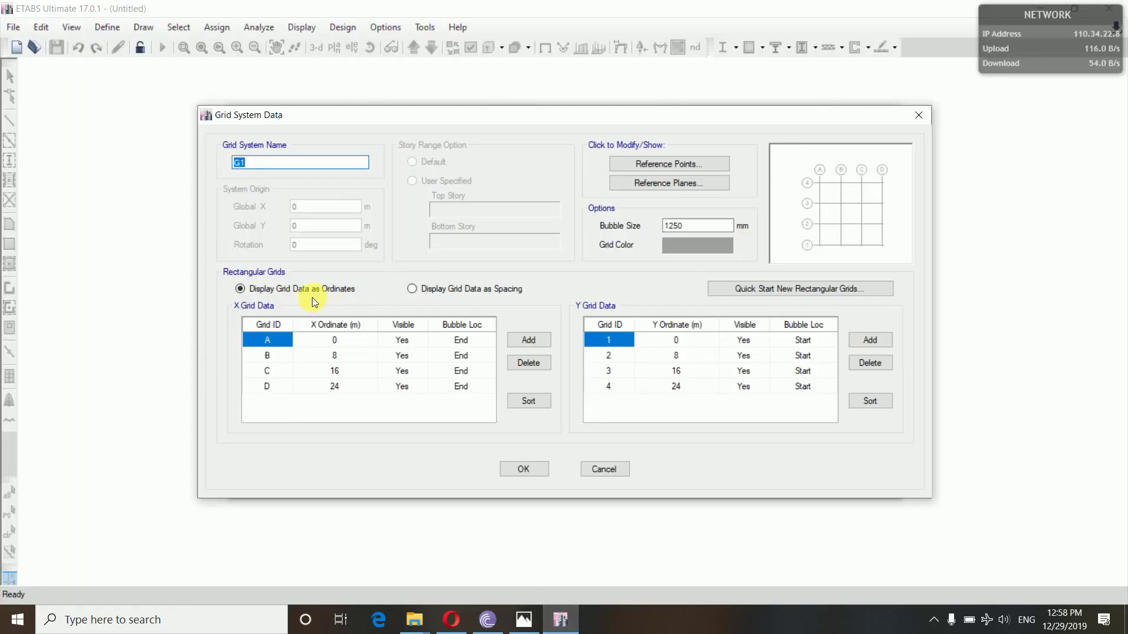
Set the X ordinates of grid lines B, C and D to 5, 10 and 15 m
{"action": "left_click", "coordinate": [341, 358]}
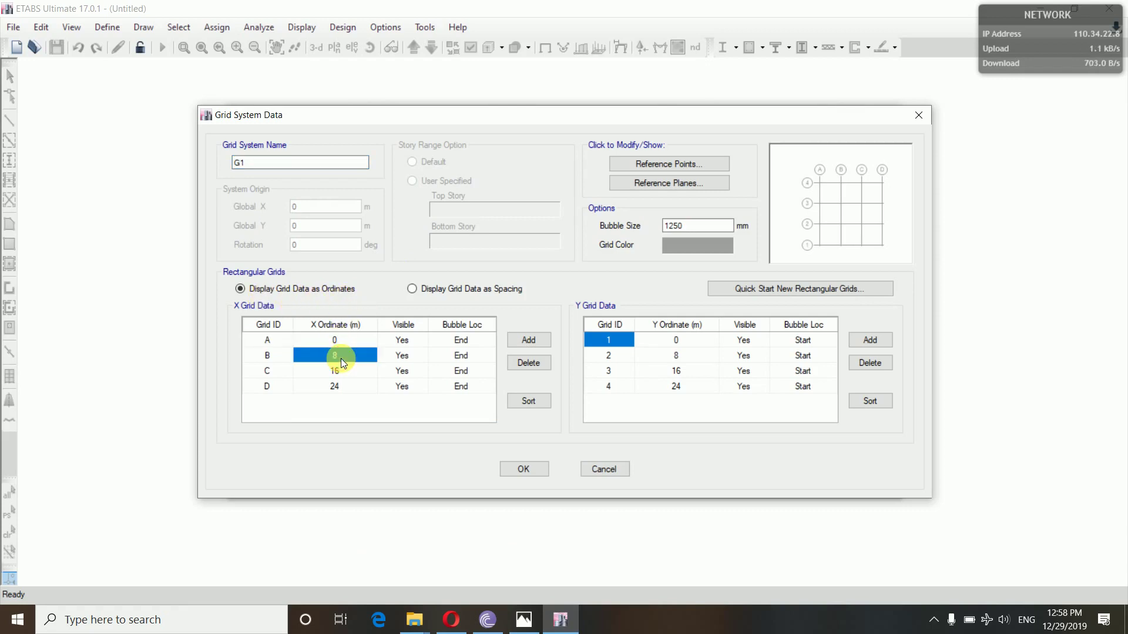
{"action": "type", "text": "5"}
{"action": "key", "text": "Return"}
{"action": "type", "text": "10"}
{"action": "key", "text": "Return"}
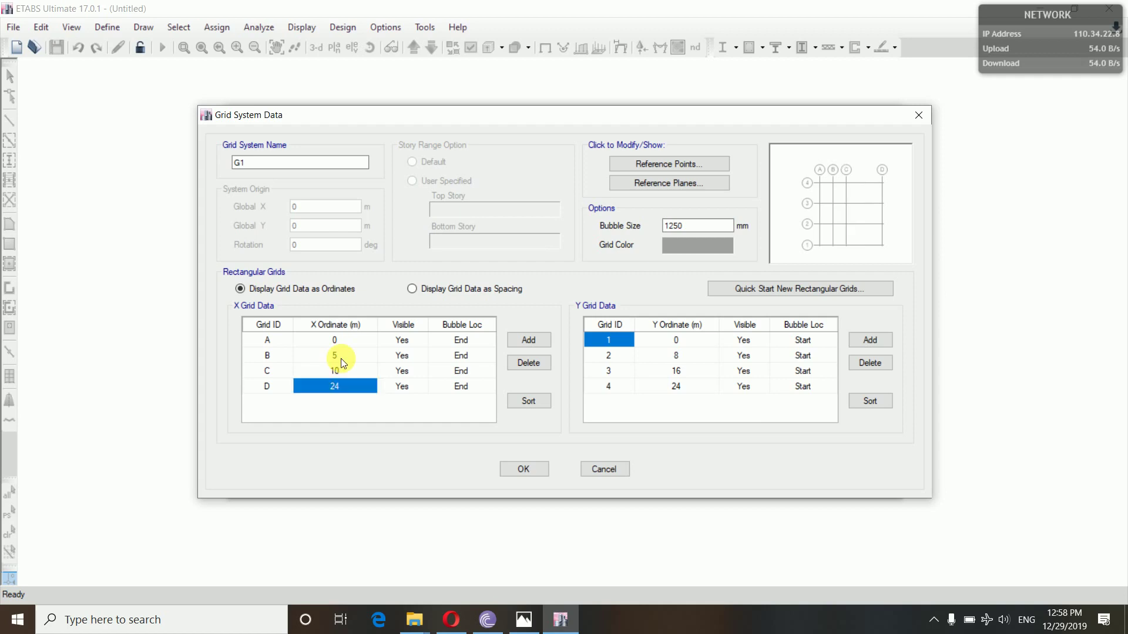
{"action": "type", "text": "15"}
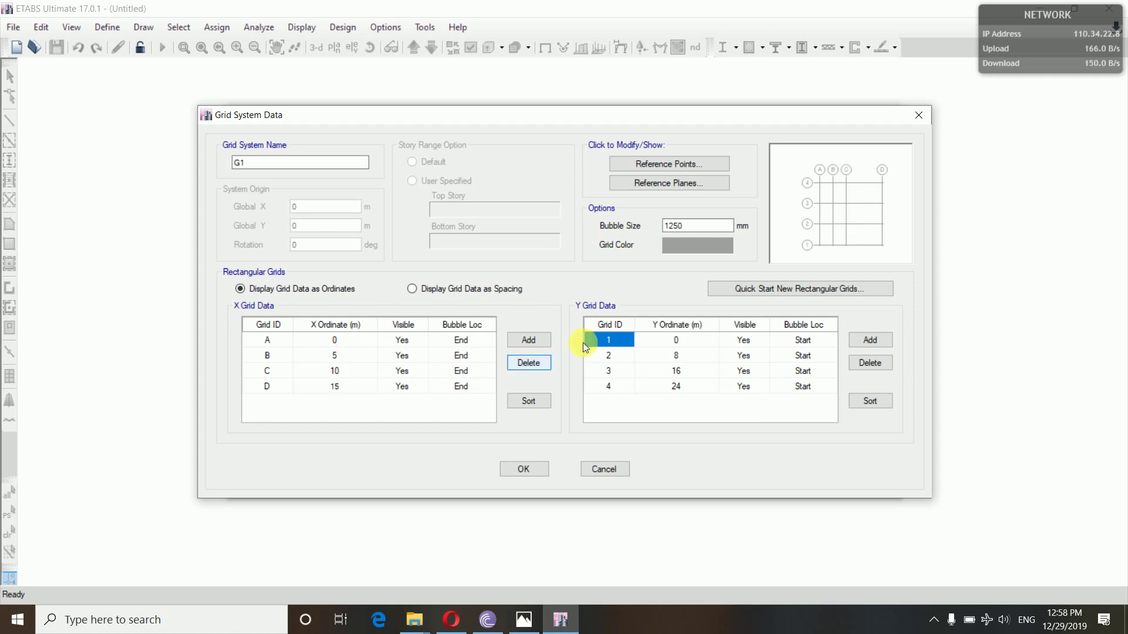
Set the Y ordinates of grid lines 2, 3 and 4 to 4, 8 and 12 m
{"action": "left_click", "coordinate": [671, 343]}
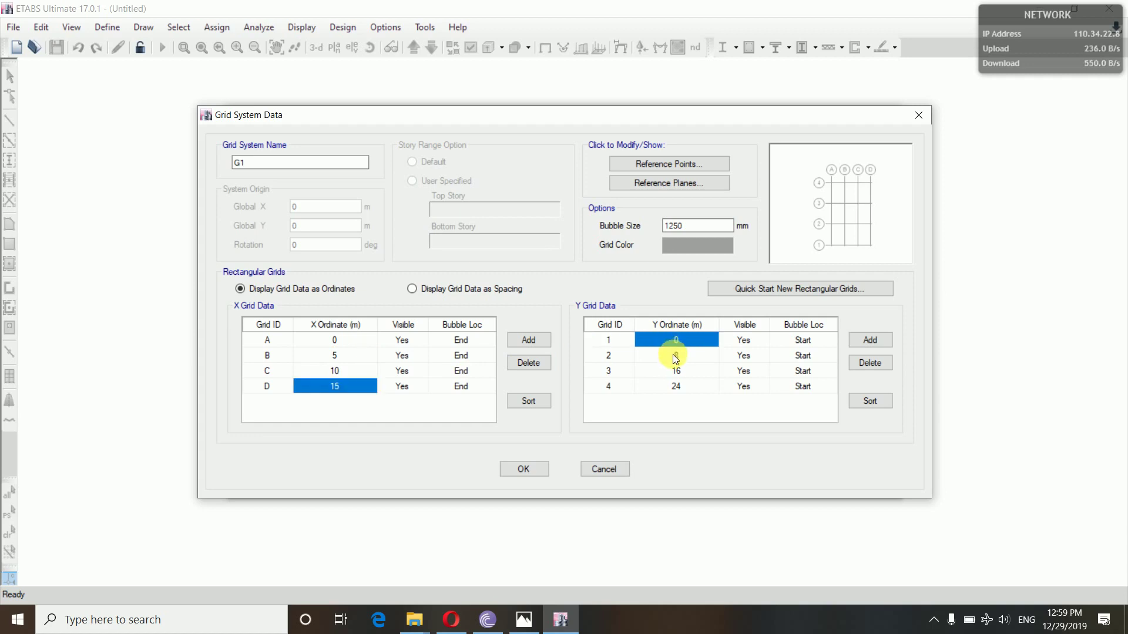
{"action": "left_click", "coordinate": [672, 354]}
{"action": "type", "text": "4"}
{"action": "key", "text": "Return"}
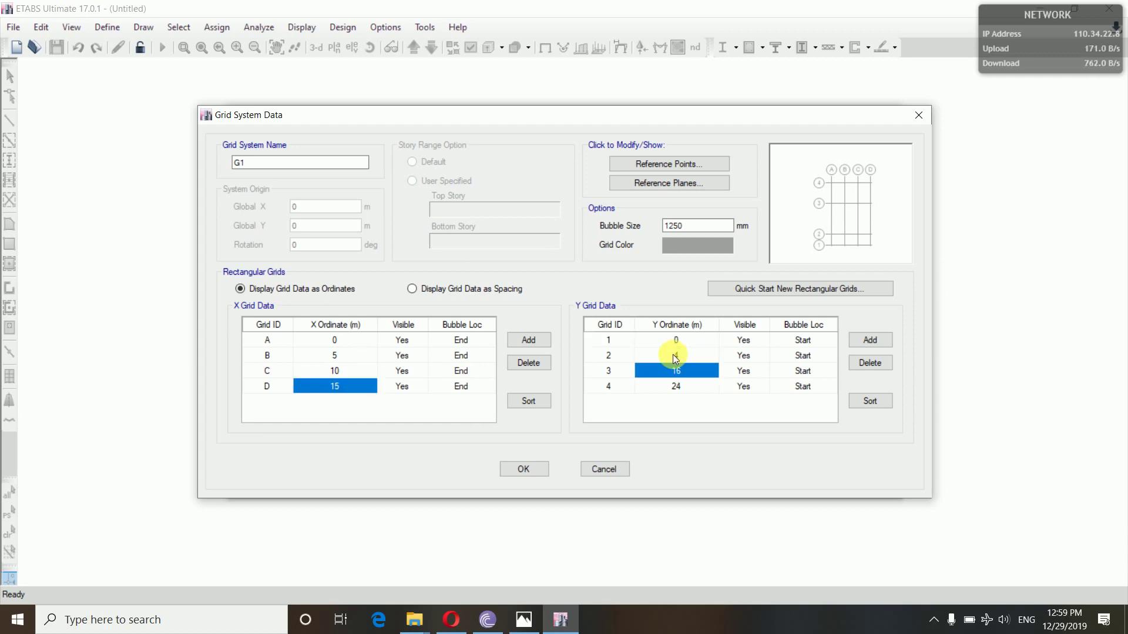
{"action": "type", "text": "8"}
{"action": "key", "text": "Return"}
{"action": "type", "text": "12"}
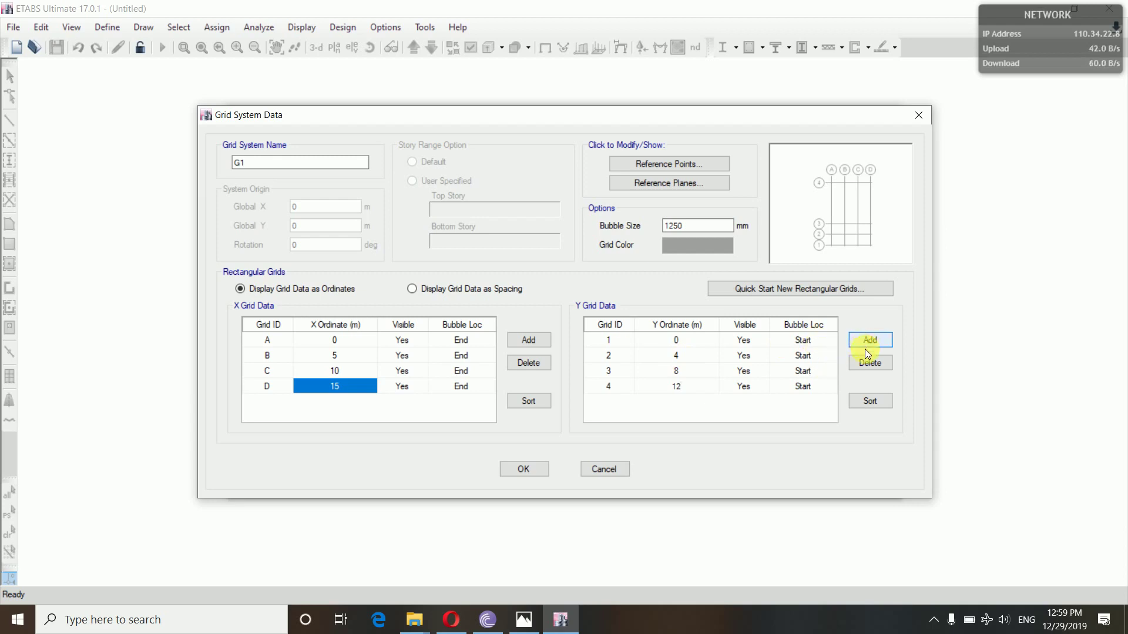
Add an extra X grid line after D, delete it again, and accept the grid system data
{"action": "left_click", "coordinate": [513, 340]}
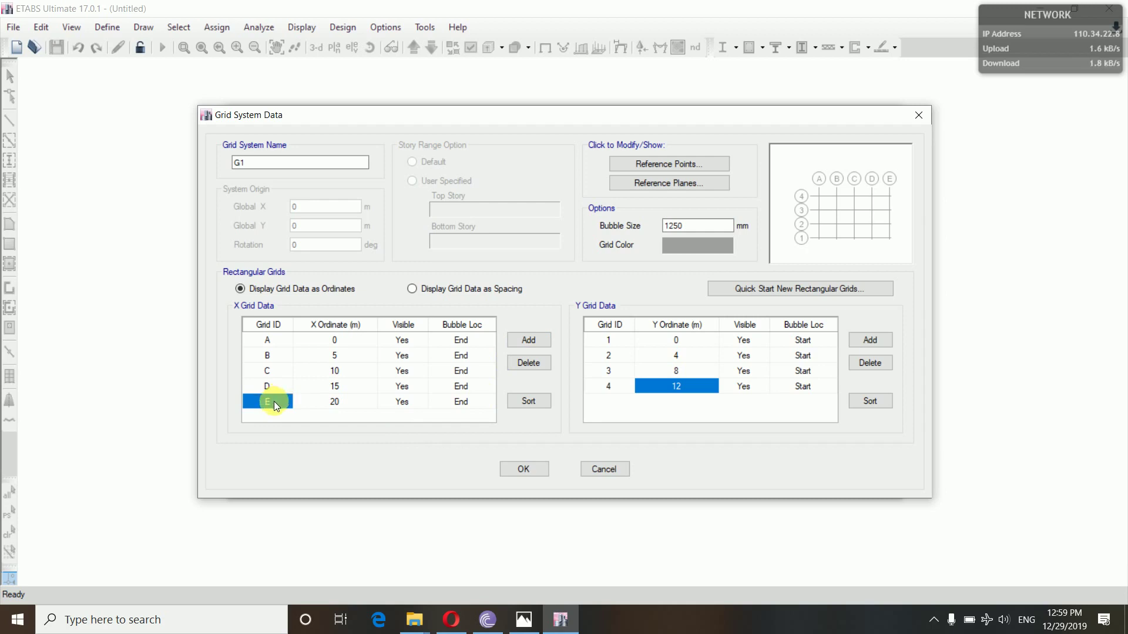
{"action": "left_click", "coordinate": [535, 360]}
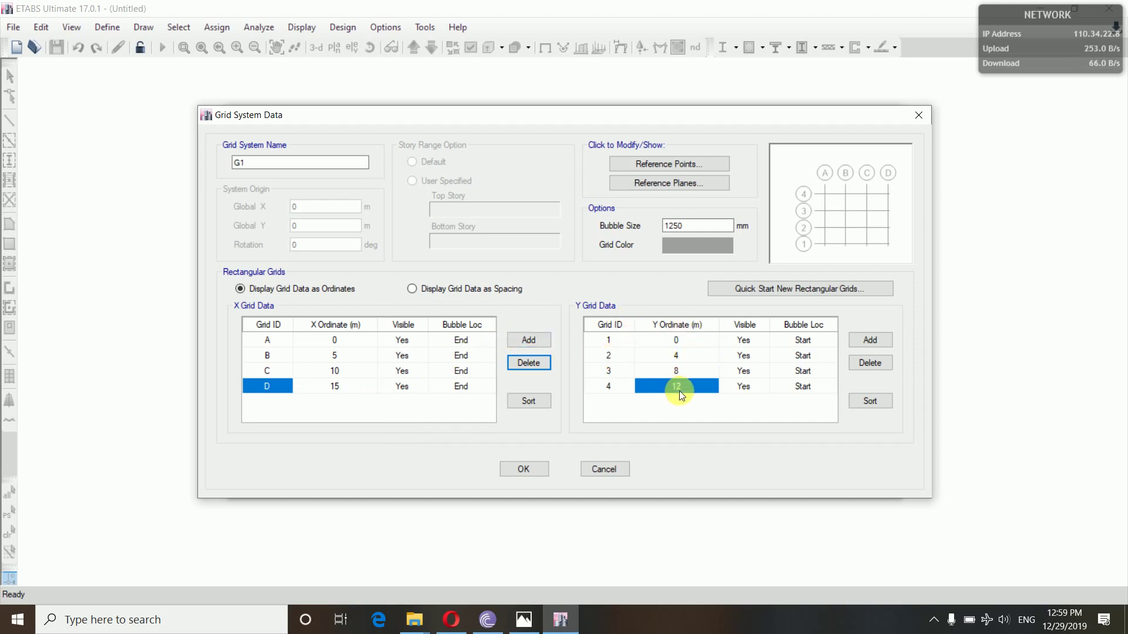
{"action": "left_click", "coordinate": [618, 389]}
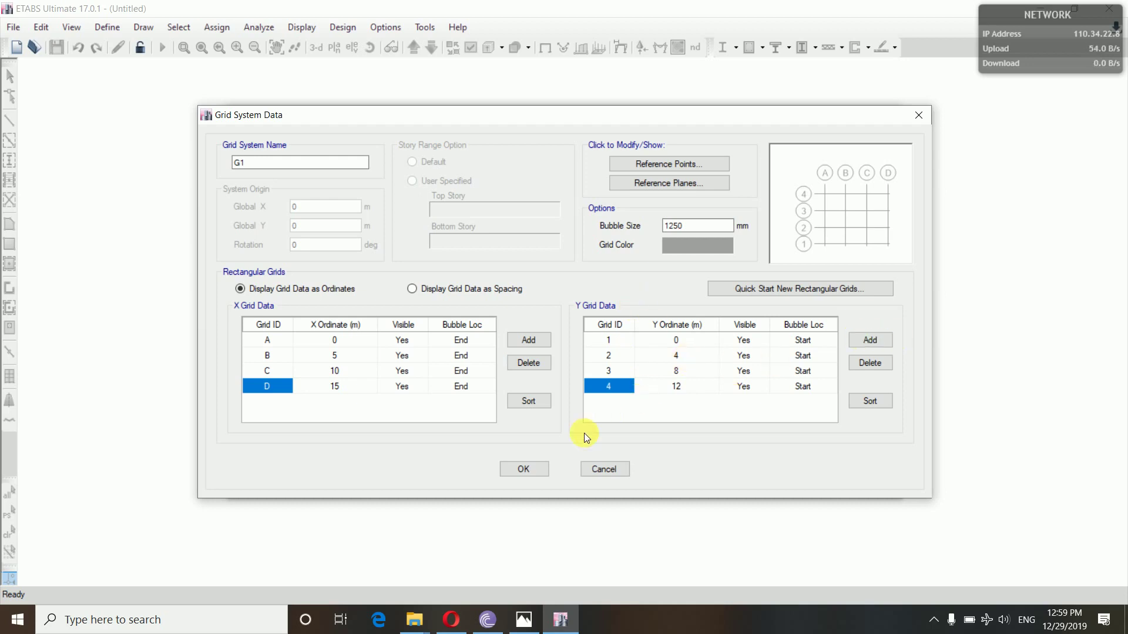
{"action": "left_click", "coordinate": [524, 468]}
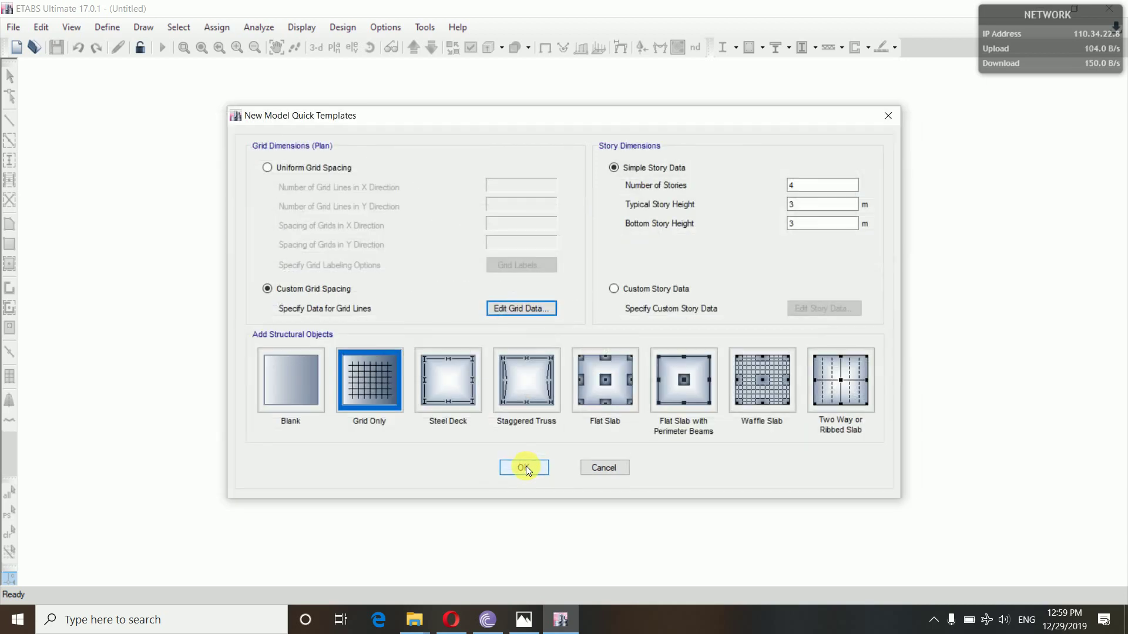
Switch to custom story data and make Story1 a master story
{"action": "left_click", "coordinate": [614, 289]}
{"action": "left_click", "coordinate": [813, 310]}
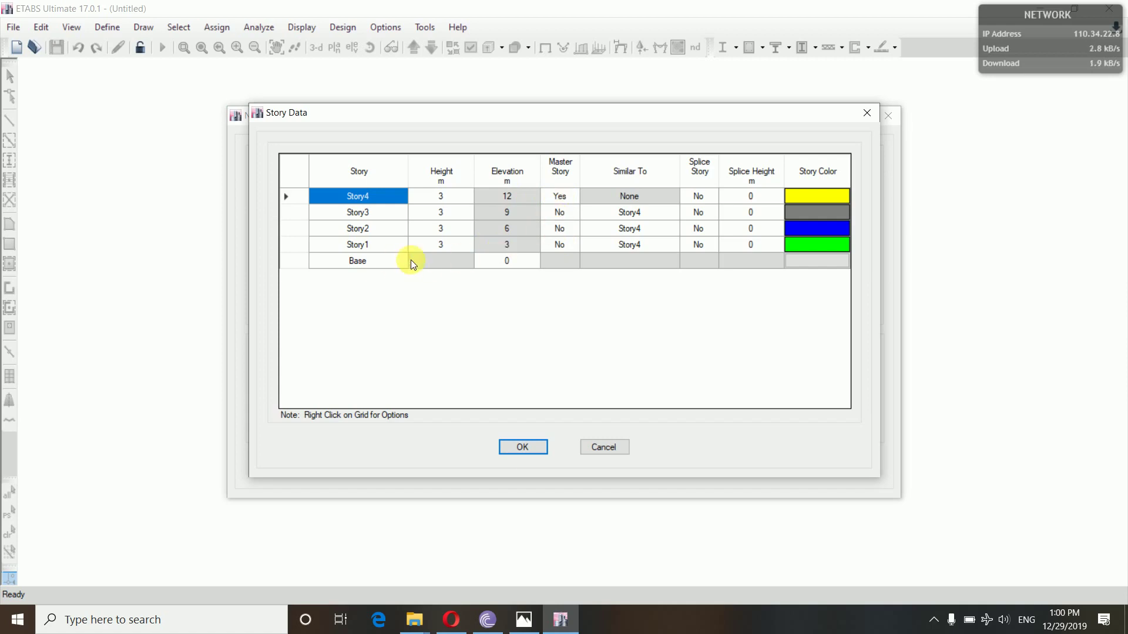
{"action": "left_click", "coordinate": [551, 246]}
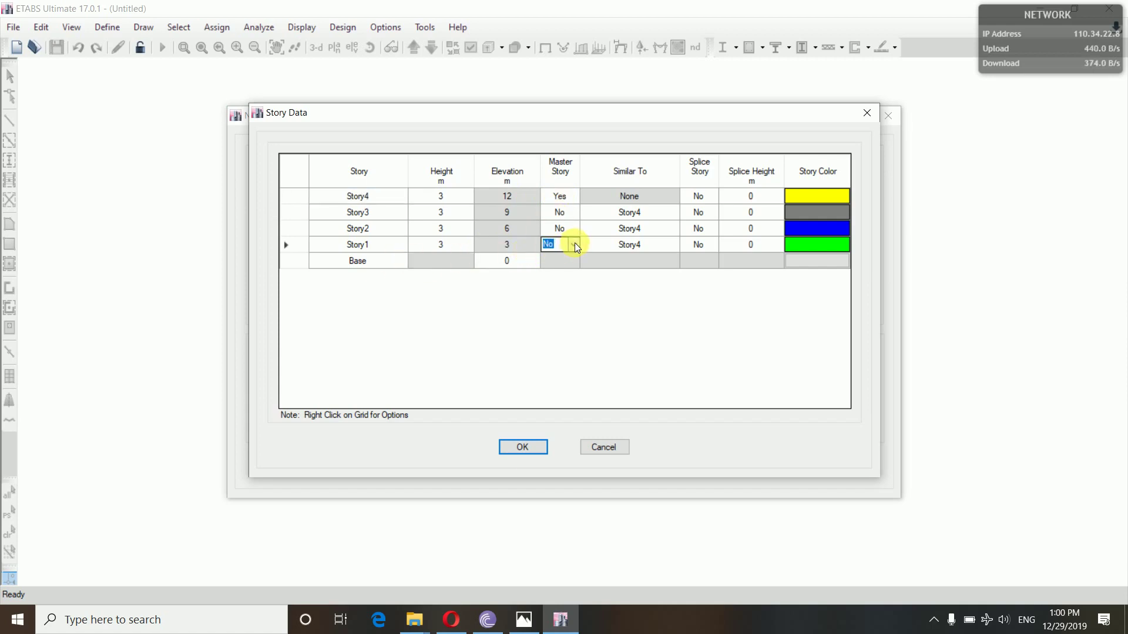
{"action": "left_click", "coordinate": [572, 246]}
{"action": "left_click", "coordinate": [555, 257]}
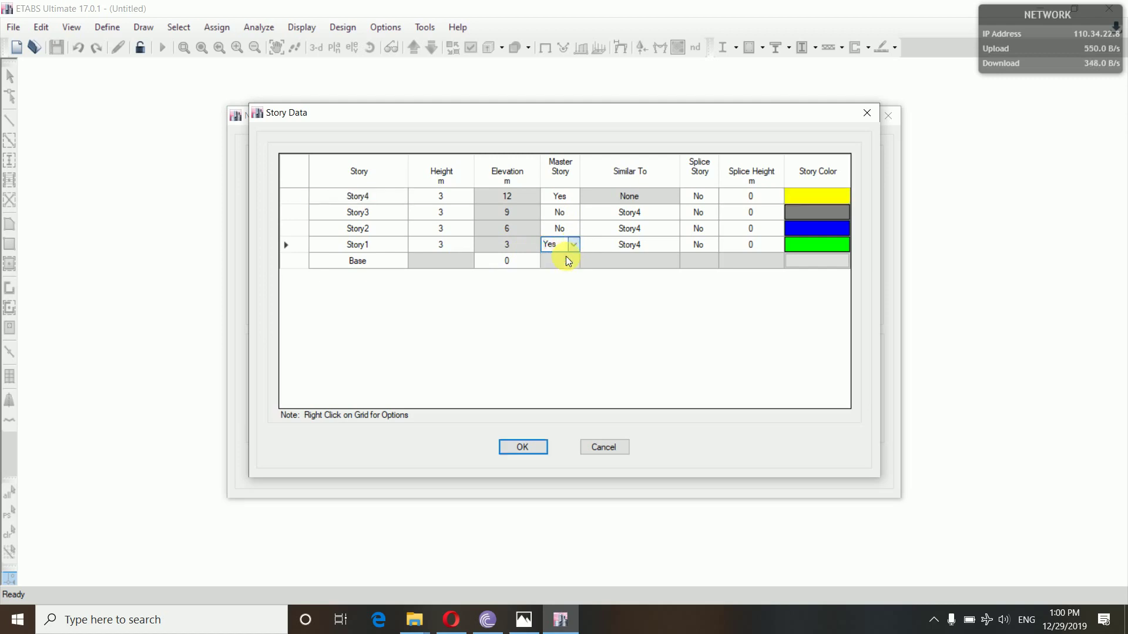
Make Story3 a master story and set Story4's master story option to No
{"action": "left_click", "coordinate": [559, 228]}
{"action": "left_click", "coordinate": [562, 229]}
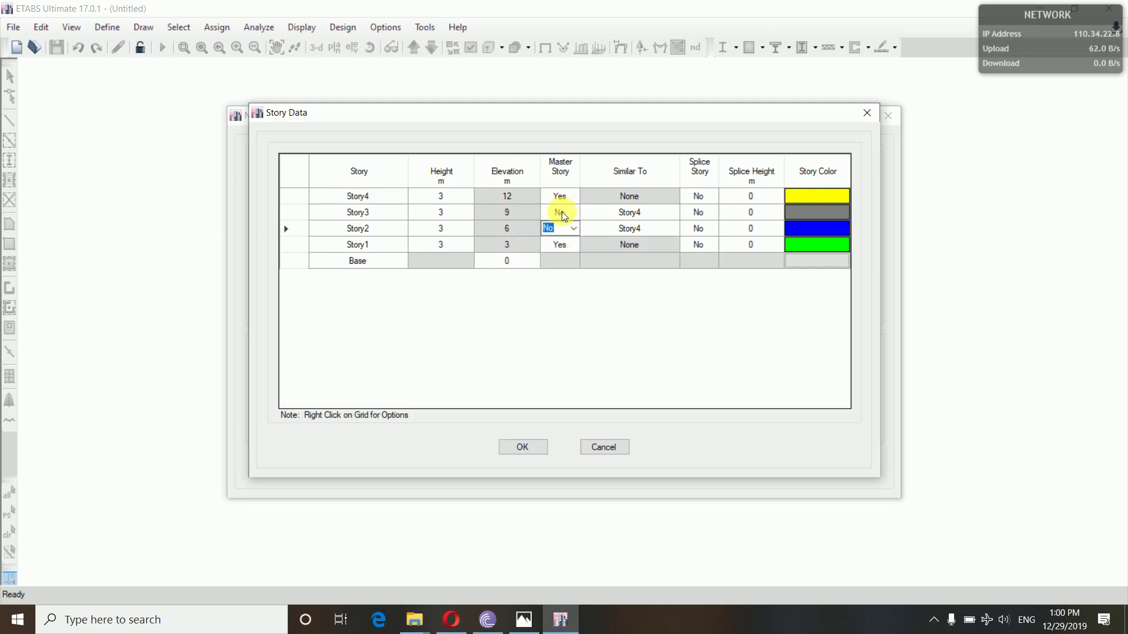
{"action": "left_click", "coordinate": [562, 213]}
{"action": "left_click", "coordinate": [578, 217]}
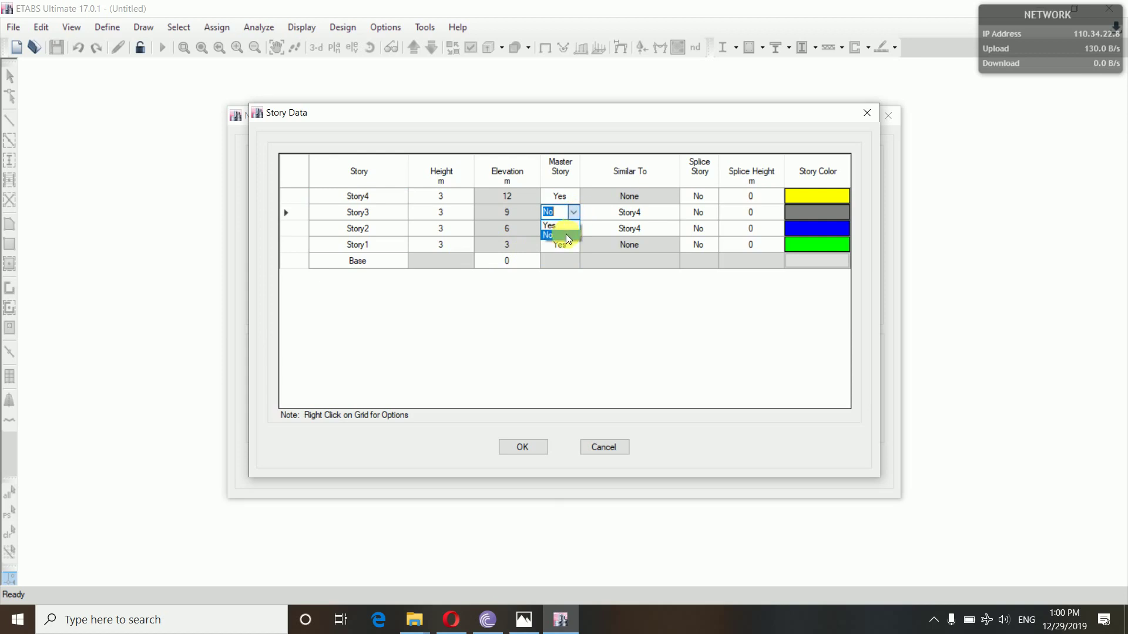
{"action": "left_click", "coordinate": [563, 230]}
{"action": "left_click", "coordinate": [559, 194]}
{"action": "left_click", "coordinate": [559, 194]}
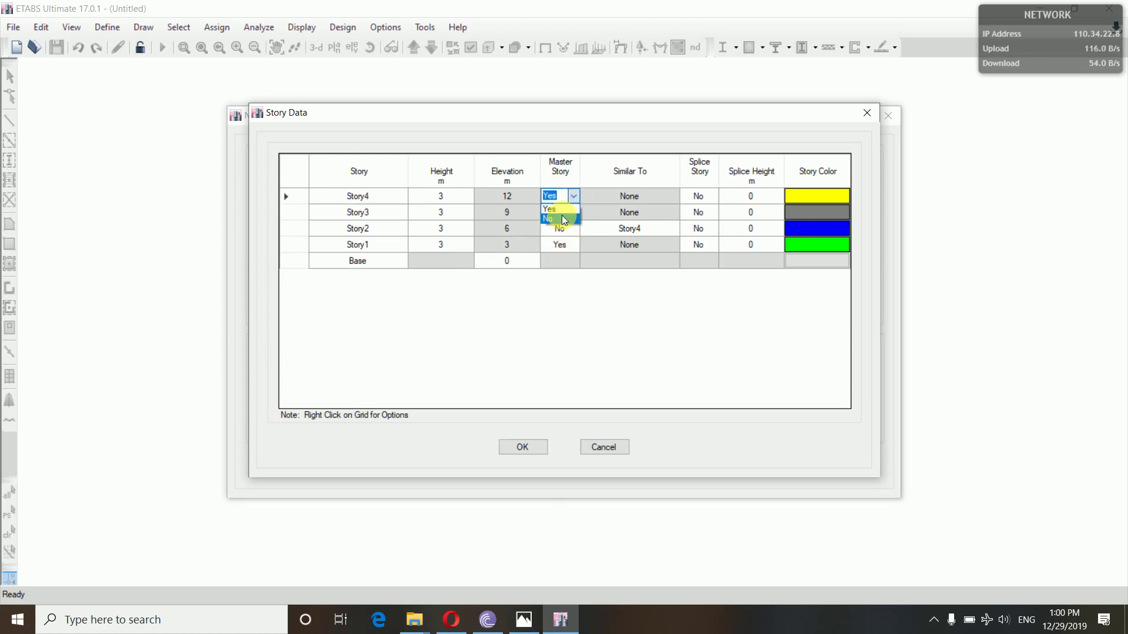
{"action": "left_click", "coordinate": [562, 216]}
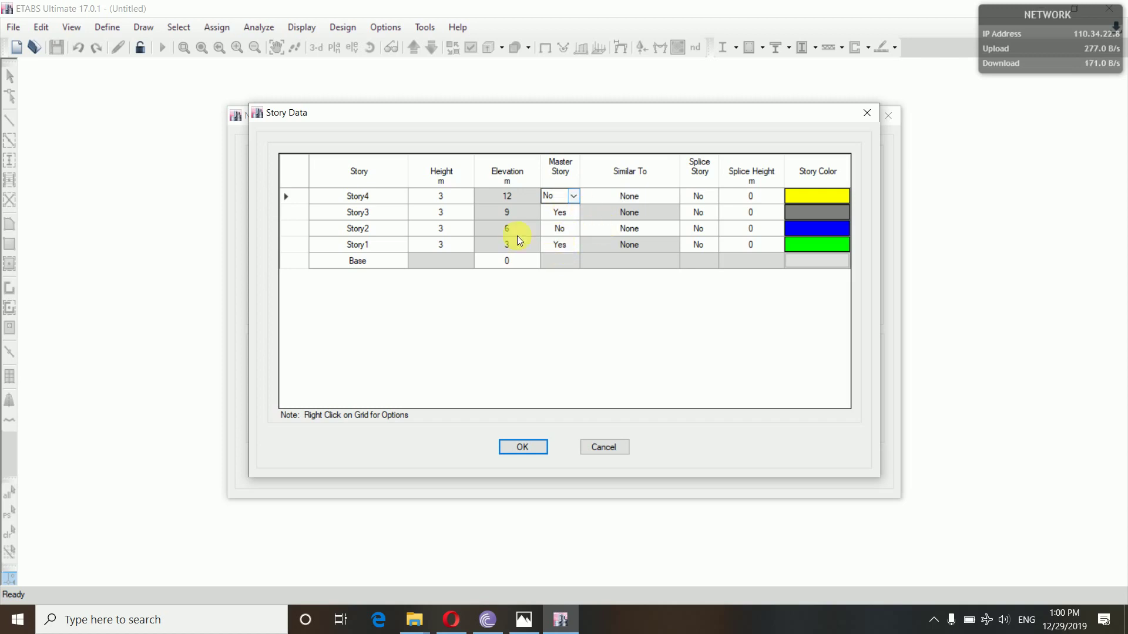
Make Story2 similar to Story1 and Story4 similar to Story3 in the story data
{"action": "left_click", "coordinate": [632, 228]}
{"action": "left_click", "coordinate": [676, 228]}
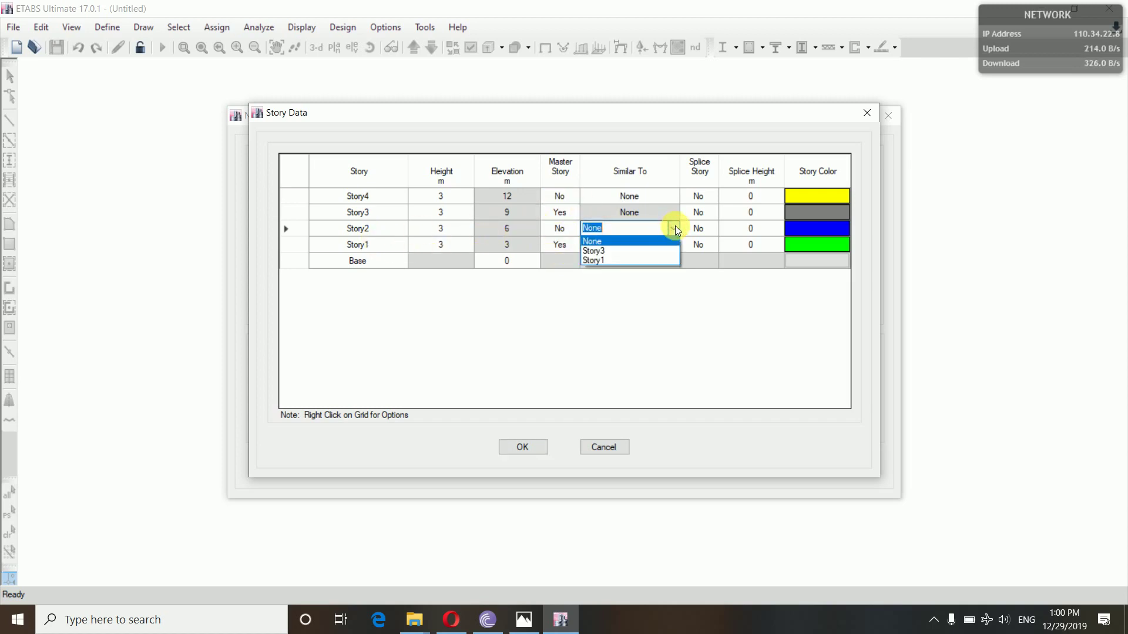
{"action": "left_click", "coordinate": [610, 260]}
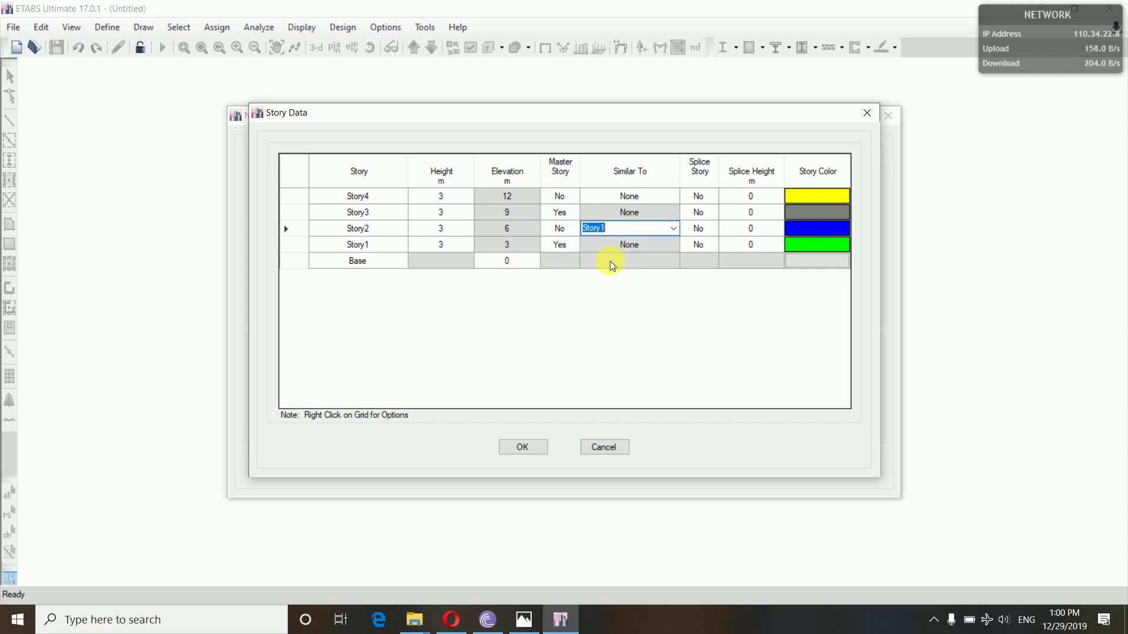
{"action": "left_click", "coordinate": [634, 195]}
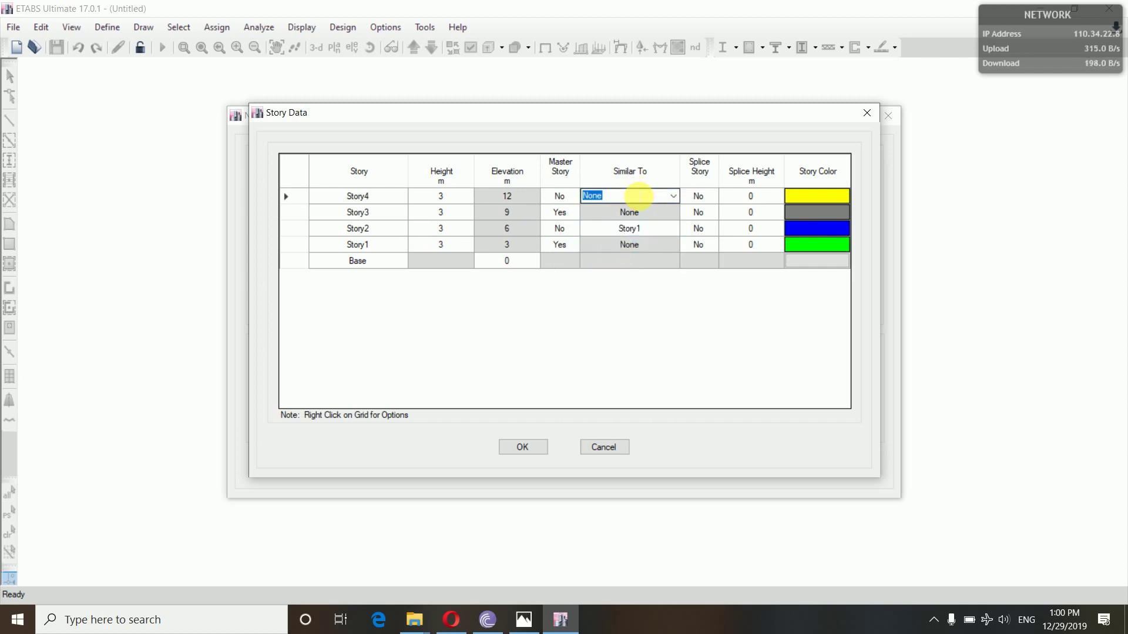
{"action": "left_click", "coordinate": [676, 196]}
{"action": "left_click", "coordinate": [620, 220]}
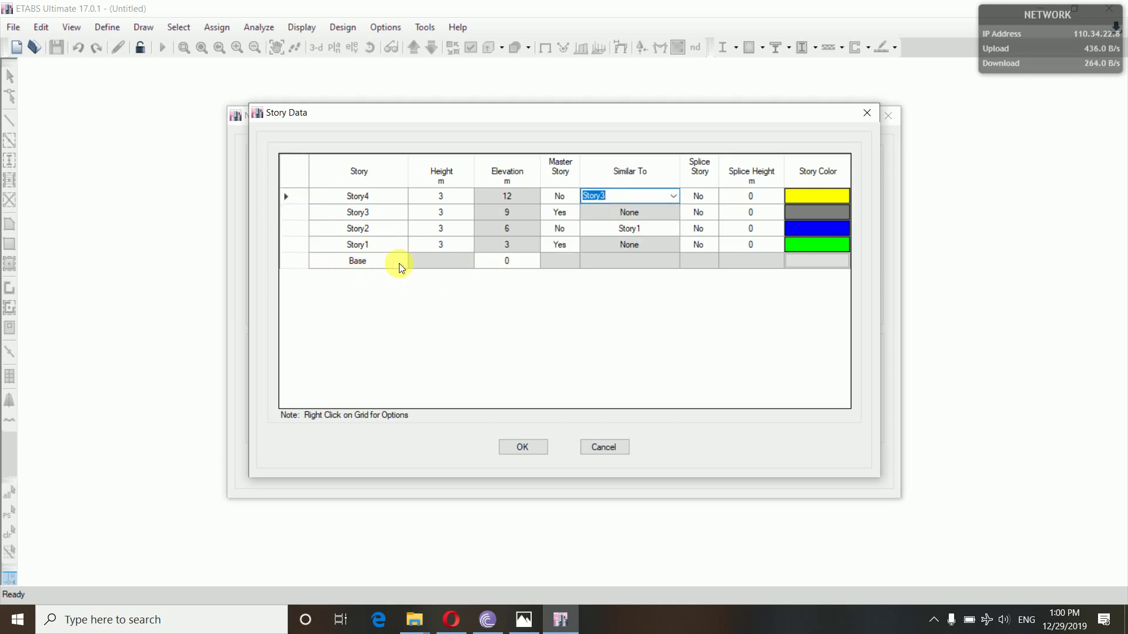
Accept the story data and create the model from the Grid Only template
{"action": "left_click", "coordinate": [523, 447]}
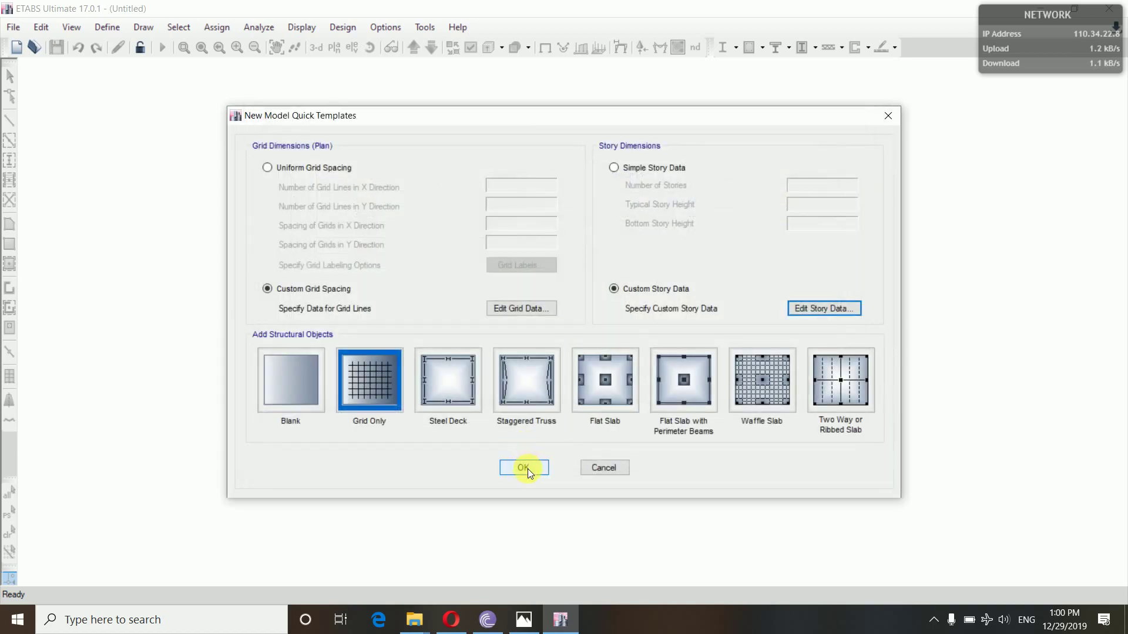
{"action": "left_click", "coordinate": [378, 389]}
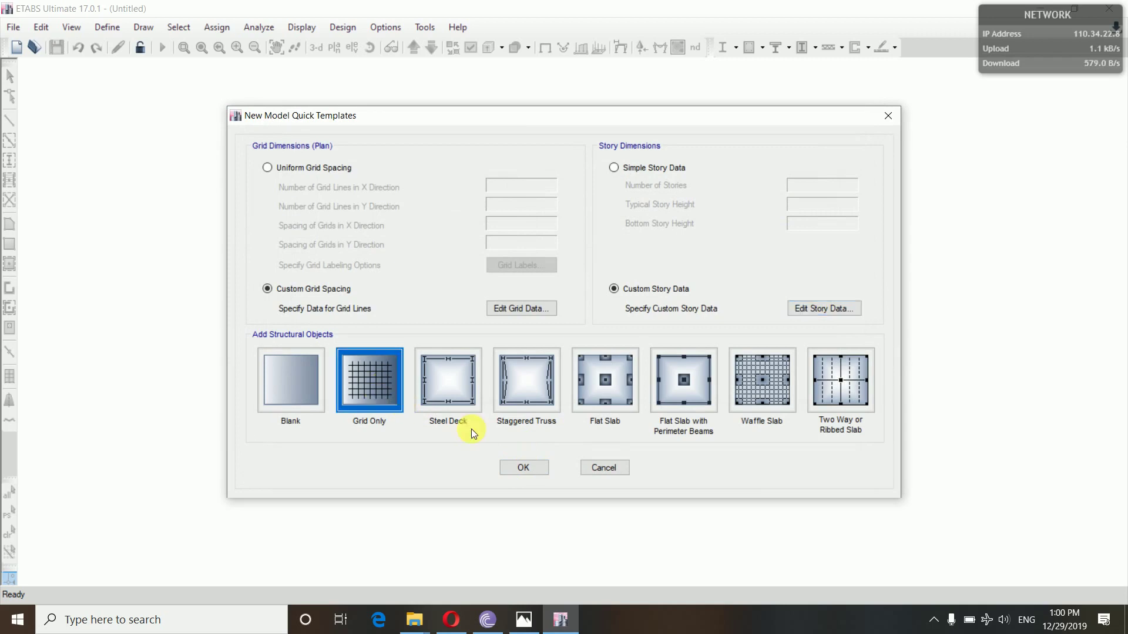
{"action": "left_click", "coordinate": [537, 467]}
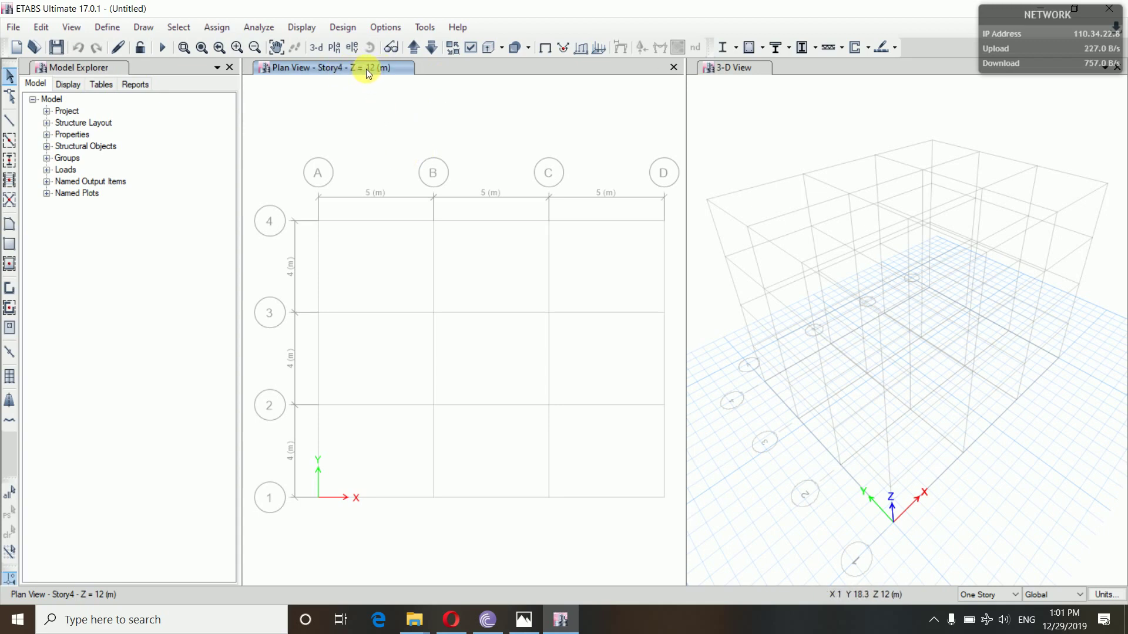
Browse the plan view story by story down to Base and back up to Story3
{"action": "left_click", "coordinate": [431, 47]}
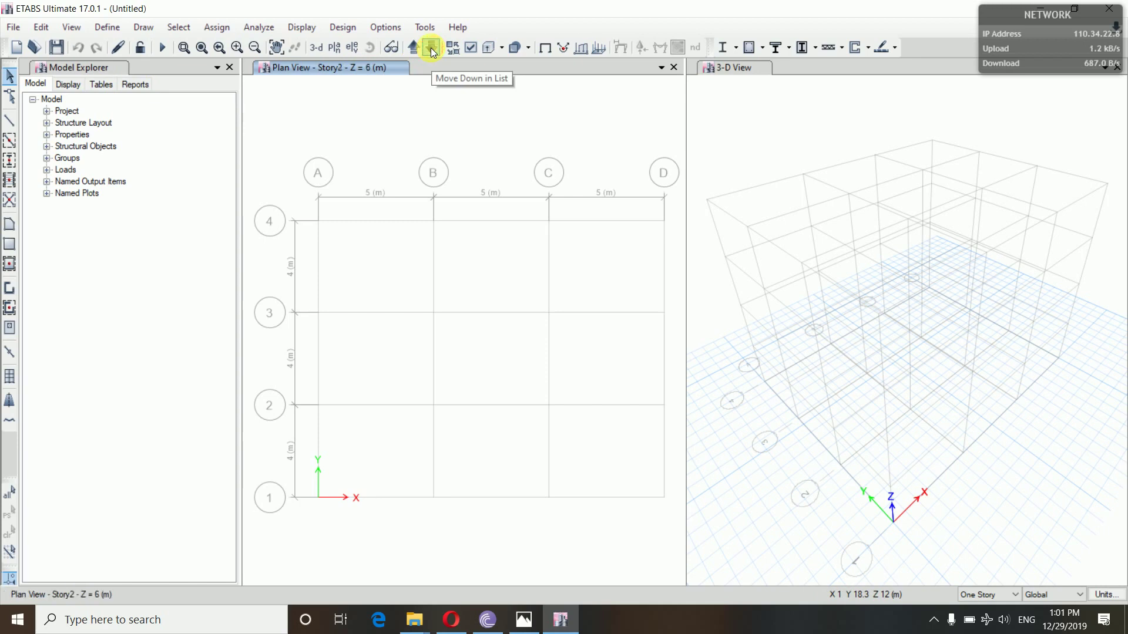
{"action": "left_click", "coordinate": [431, 48]}
{"action": "left_click", "coordinate": [431, 48]}
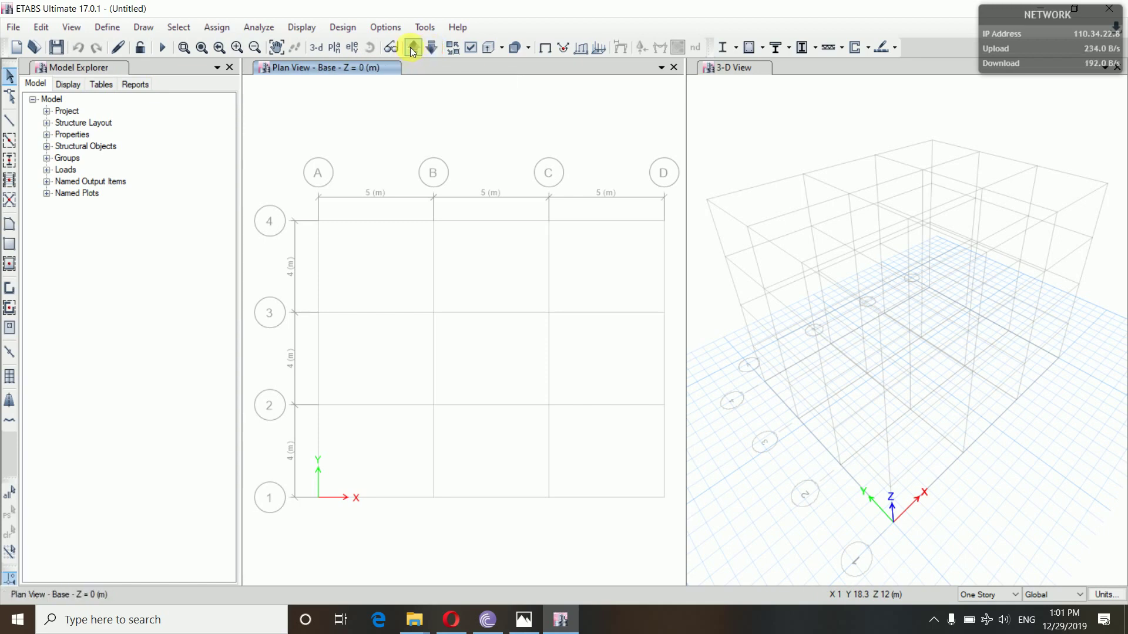
{"action": "left_click", "coordinate": [413, 47]}
{"action": "left_click", "coordinate": [414, 48]}
{"action": "left_click", "coordinate": [413, 47]}
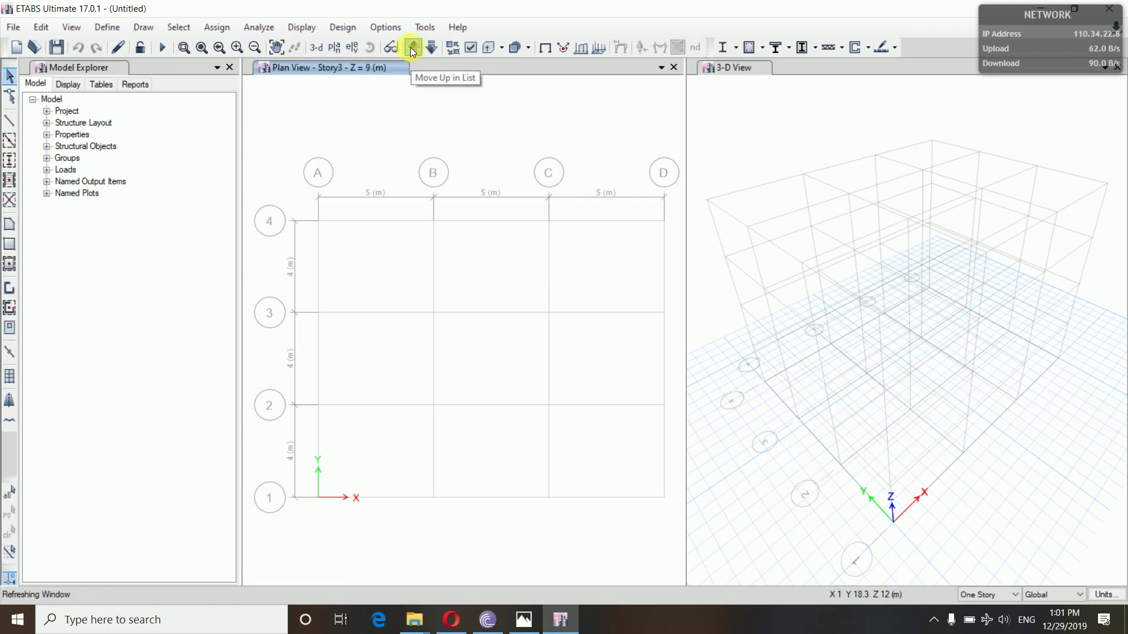
Close the Model Explorer and the 3-D view so that only the plan view stays open
{"action": "left_click", "coordinate": [724, 68]}
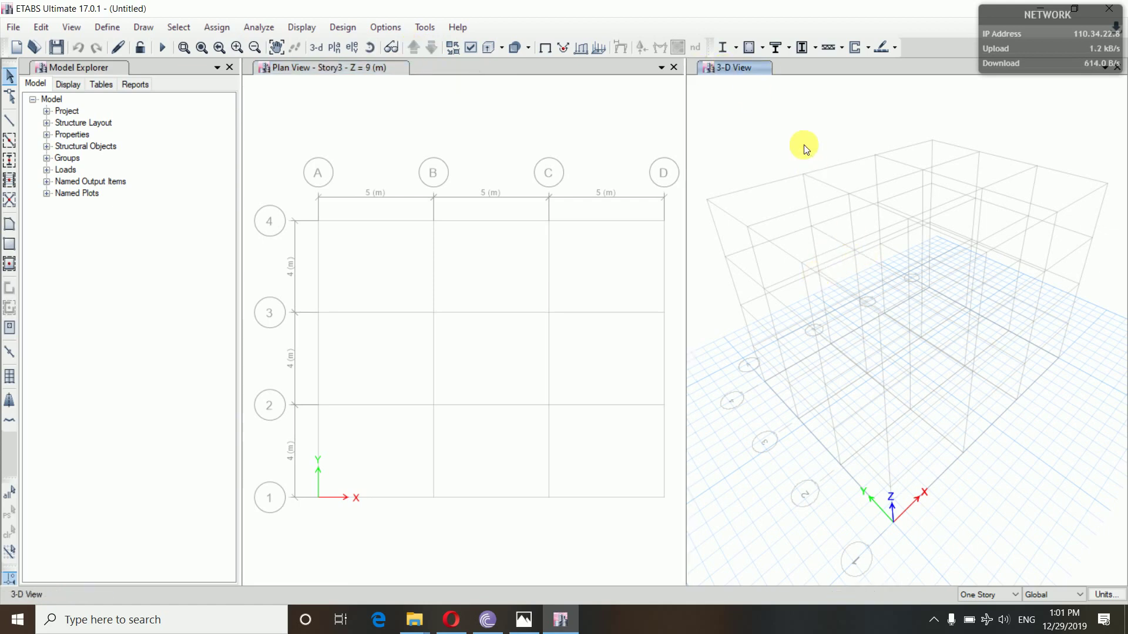
{"action": "left_click", "coordinate": [107, 67]}
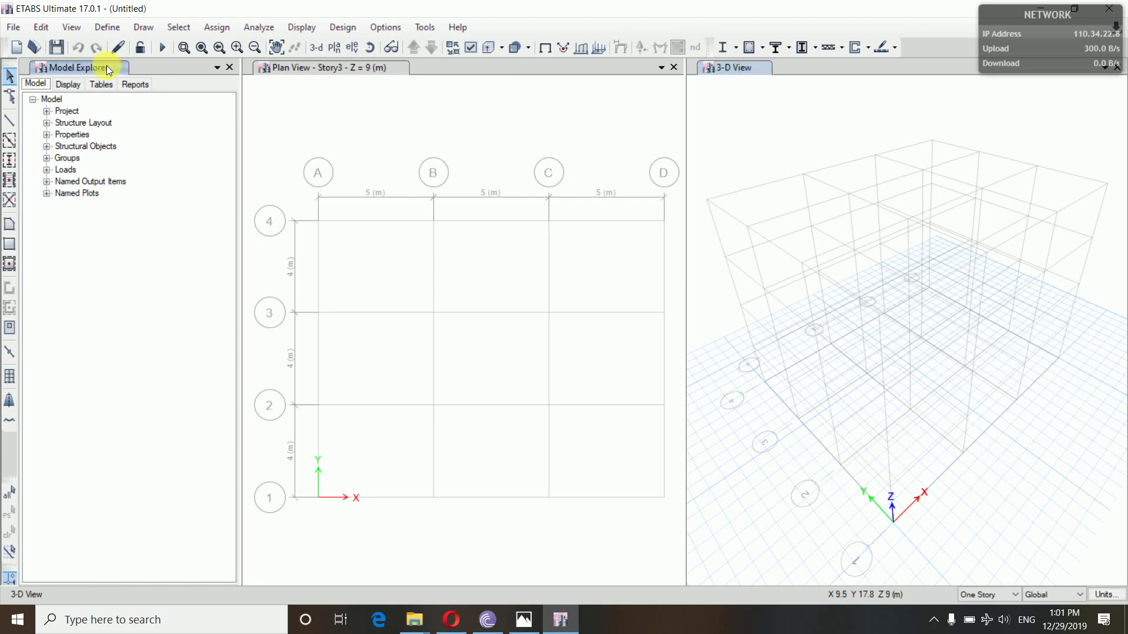
{"action": "left_click", "coordinate": [230, 68]}
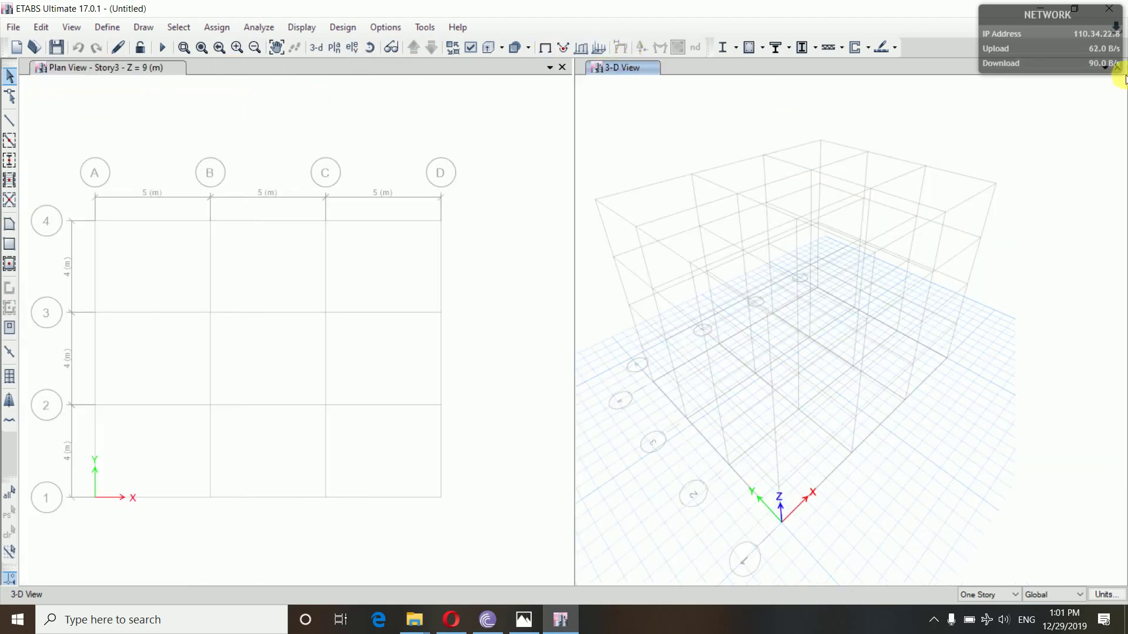
{"action": "left_click", "coordinate": [1116, 67]}
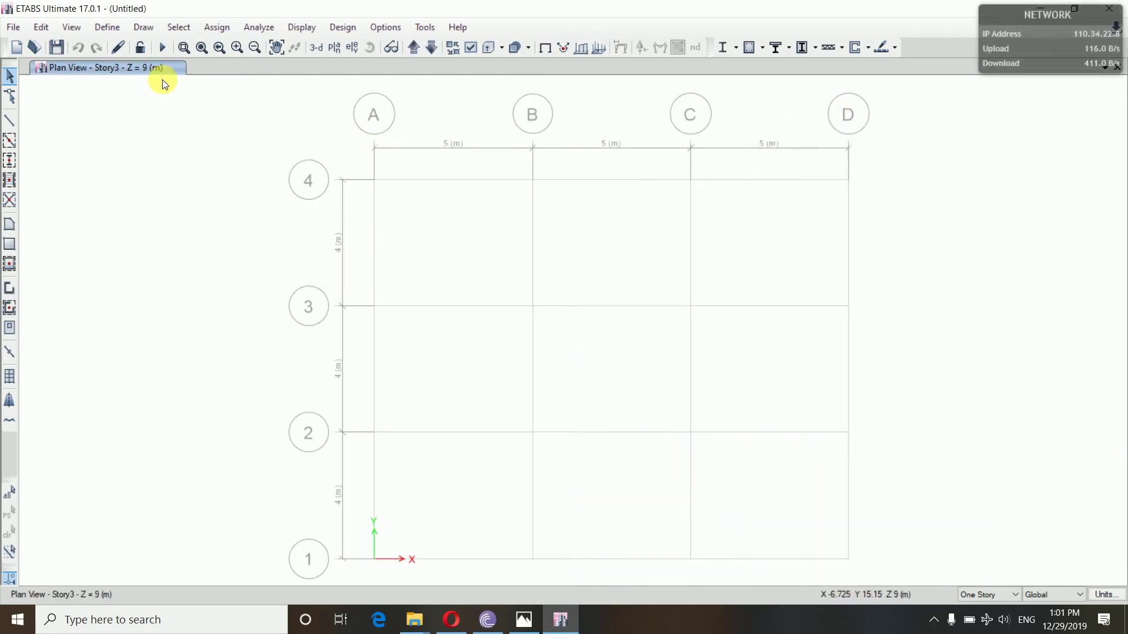
{"action": "left_click", "coordinate": [43, 27]}
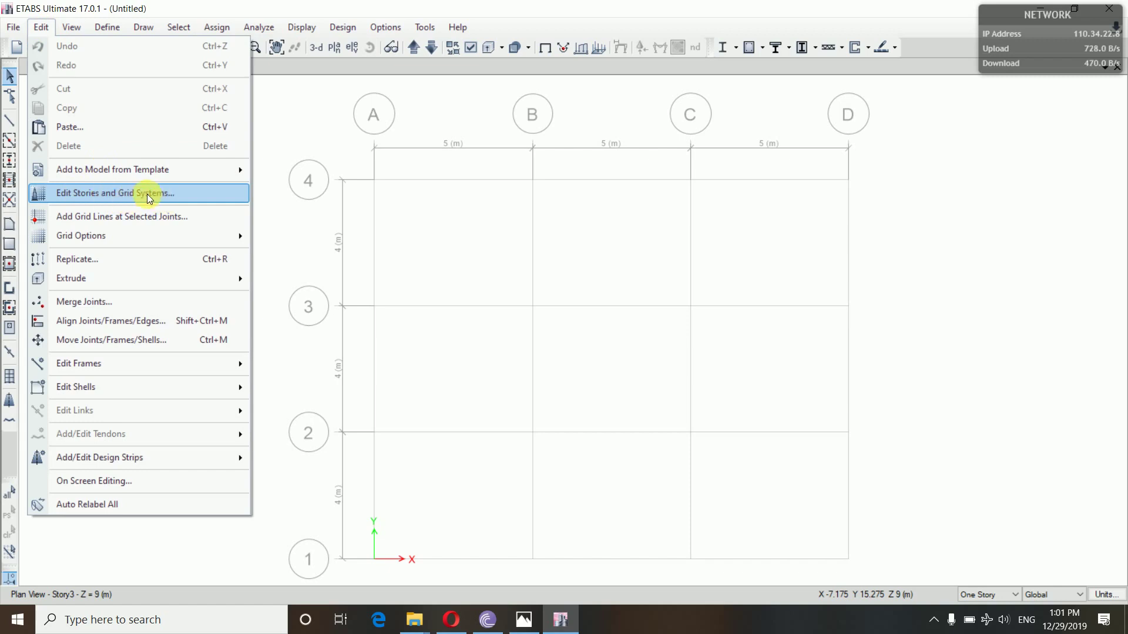
{"action": "left_click", "coordinate": [277, 113]}
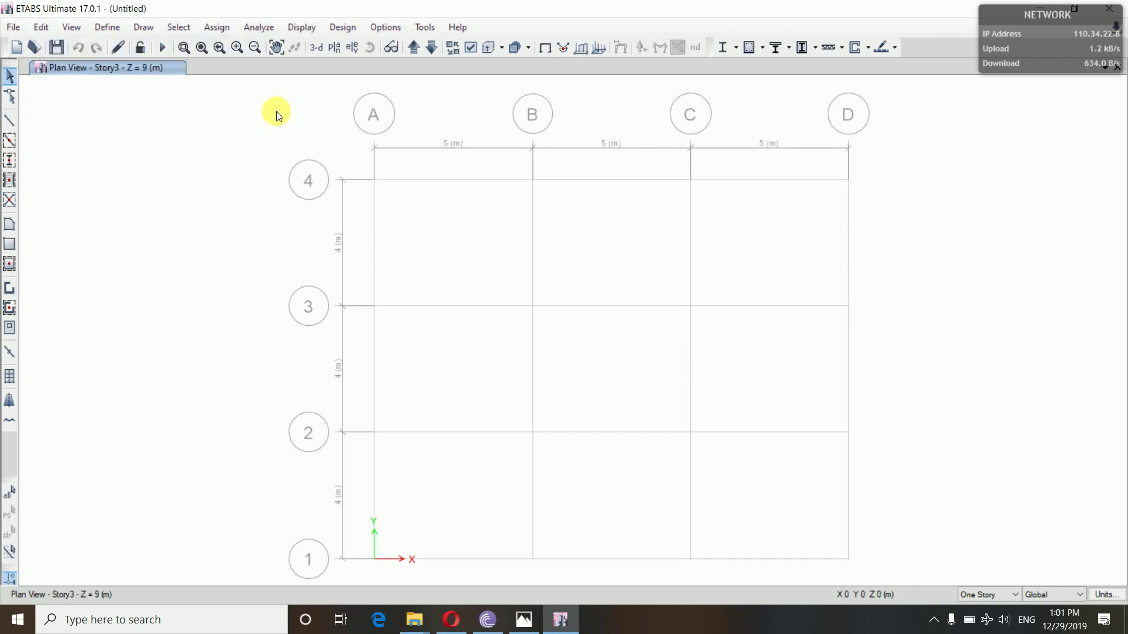
{"action": "left_click", "coordinate": [1104, 596]}
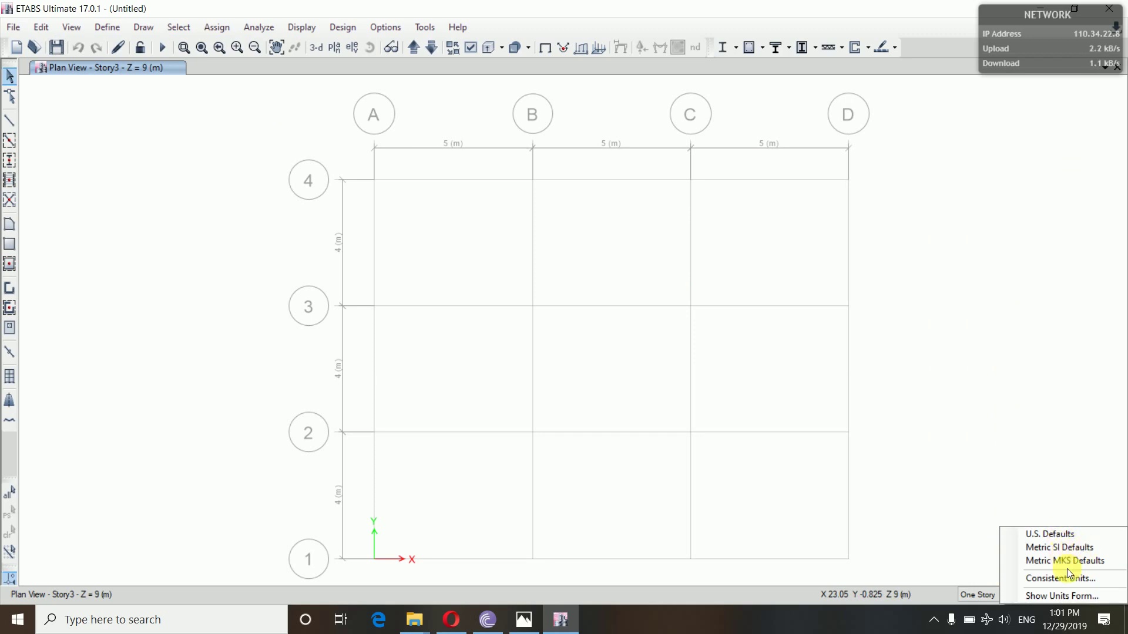
{"action": "left_click", "coordinate": [969, 542]}
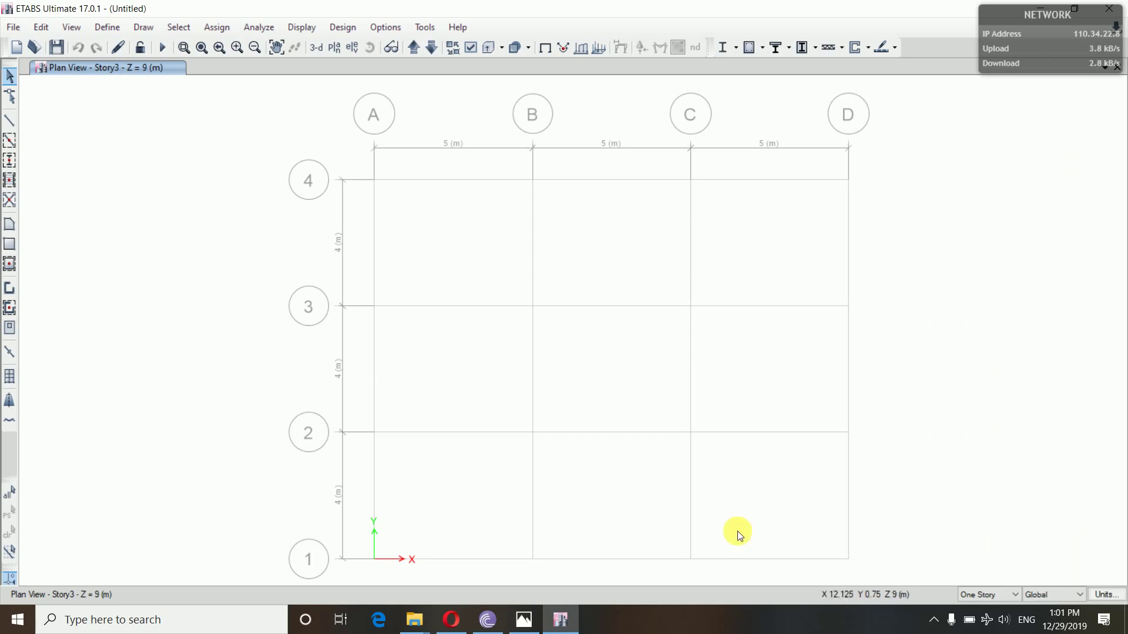
Start defining a new material property and set its region to India
{"action": "left_click", "coordinate": [112, 27]}
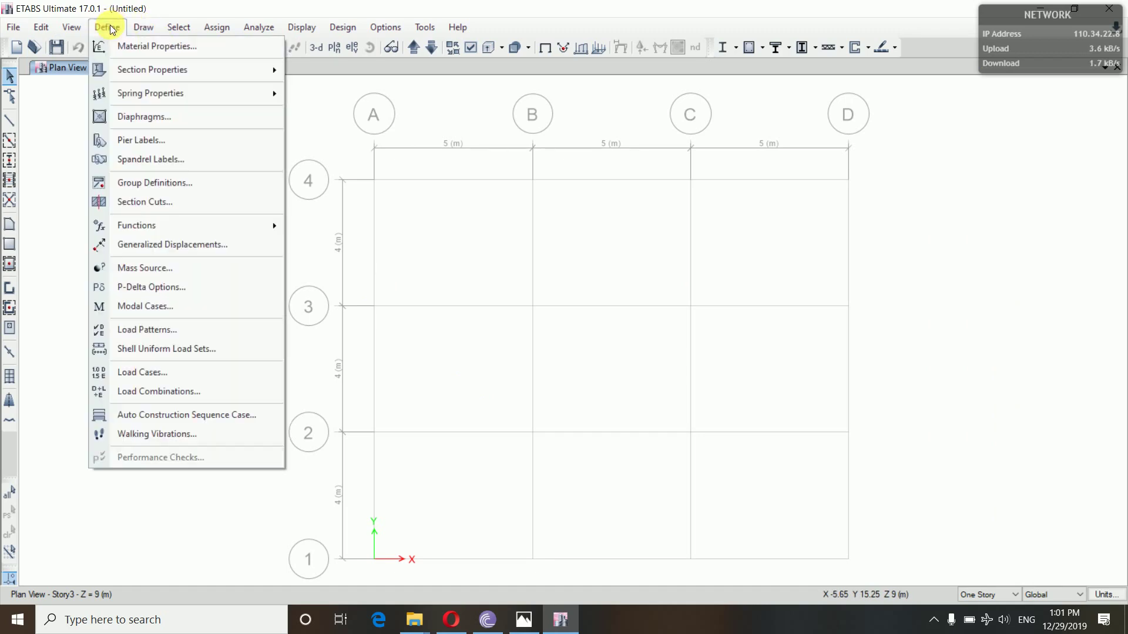
{"action": "left_click", "coordinate": [151, 47]}
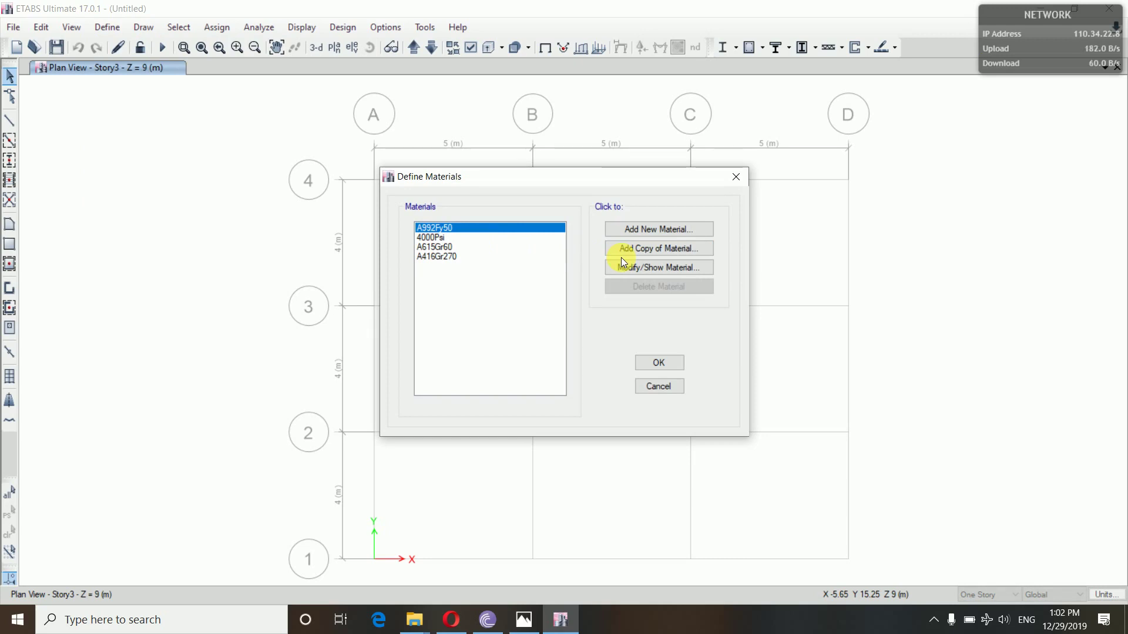
{"action": "left_click", "coordinate": [639, 231]}
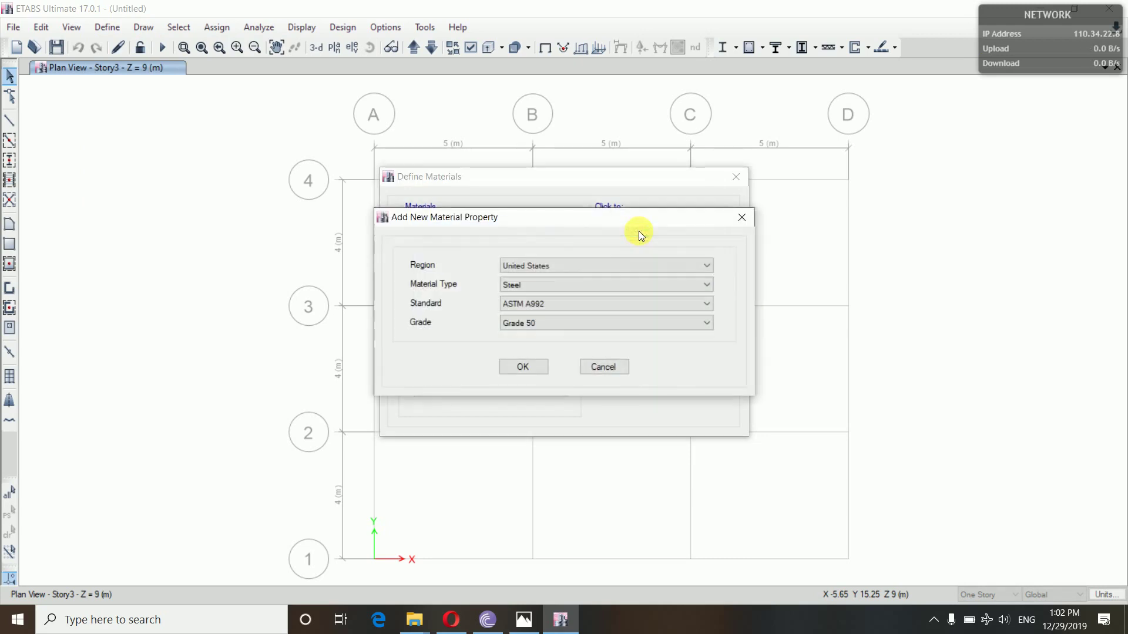
{"action": "left_click", "coordinate": [562, 266]}
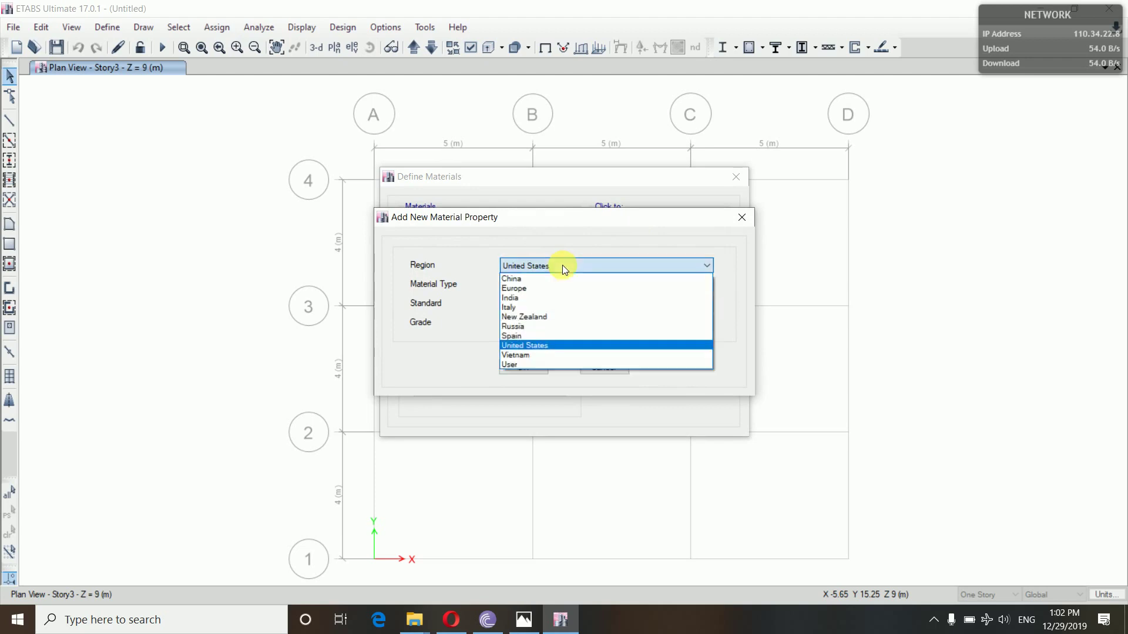
{"action": "left_click", "coordinate": [510, 305]}
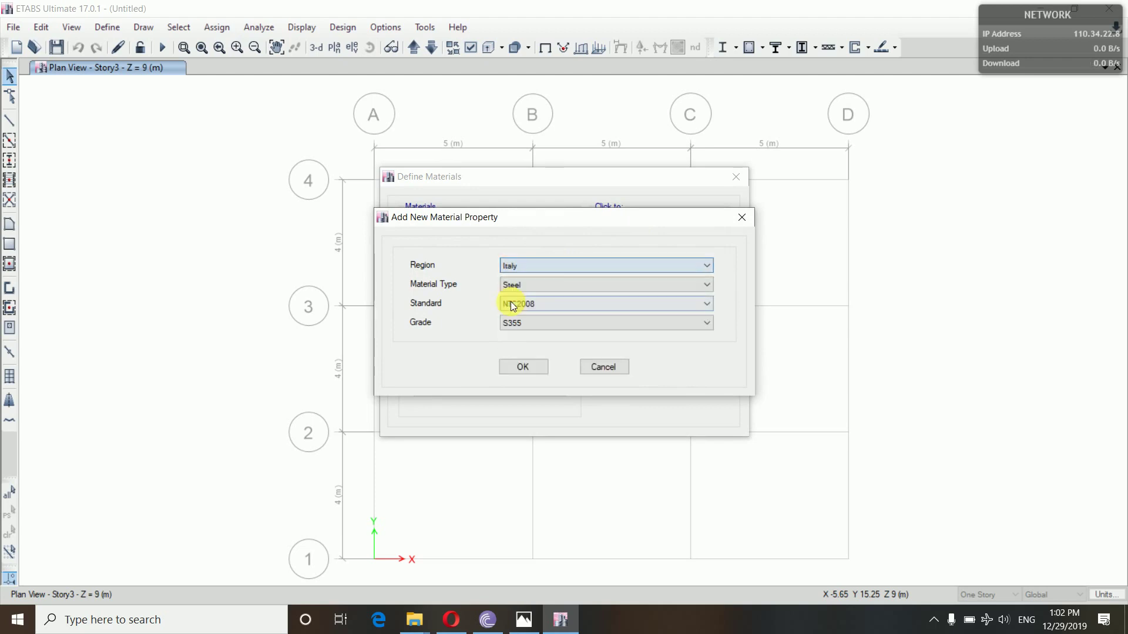
{"action": "left_click", "coordinate": [535, 269]}
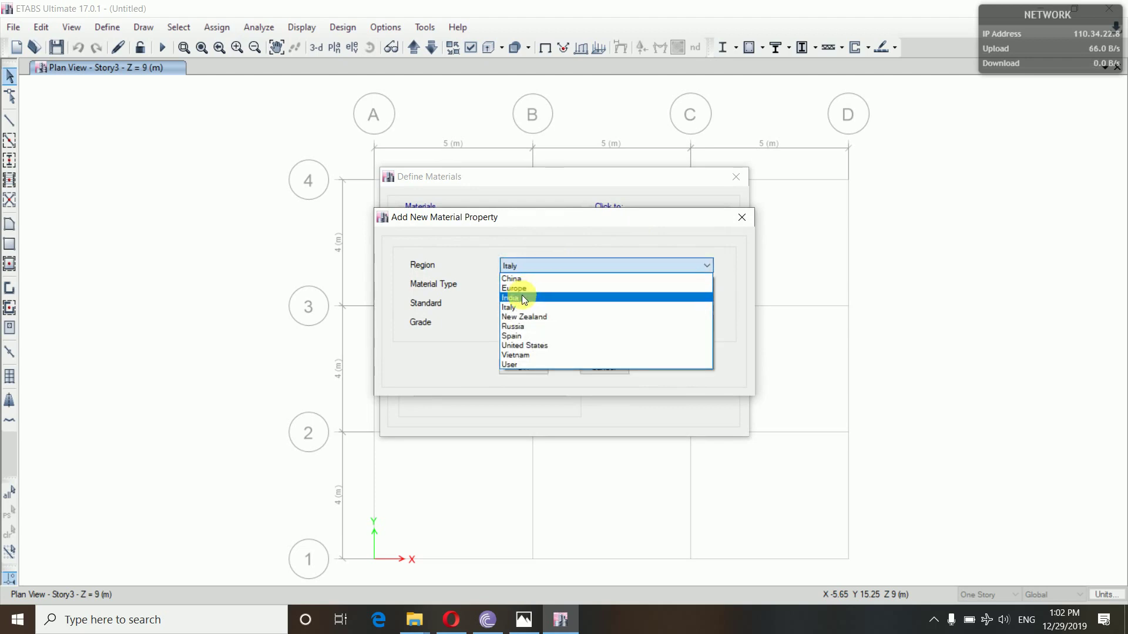
{"action": "left_click", "coordinate": [522, 295]}
Set the new material to Concrete with grade M25 and accept its default property data
{"action": "left_click", "coordinate": [538, 284]}
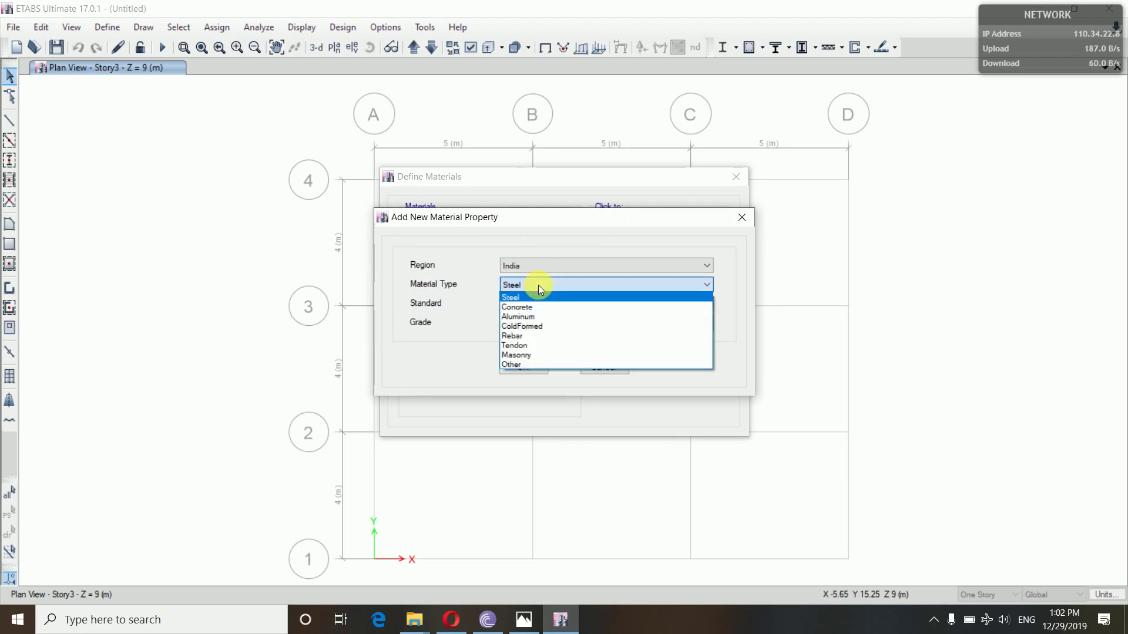
{"action": "left_click", "coordinate": [531, 308]}
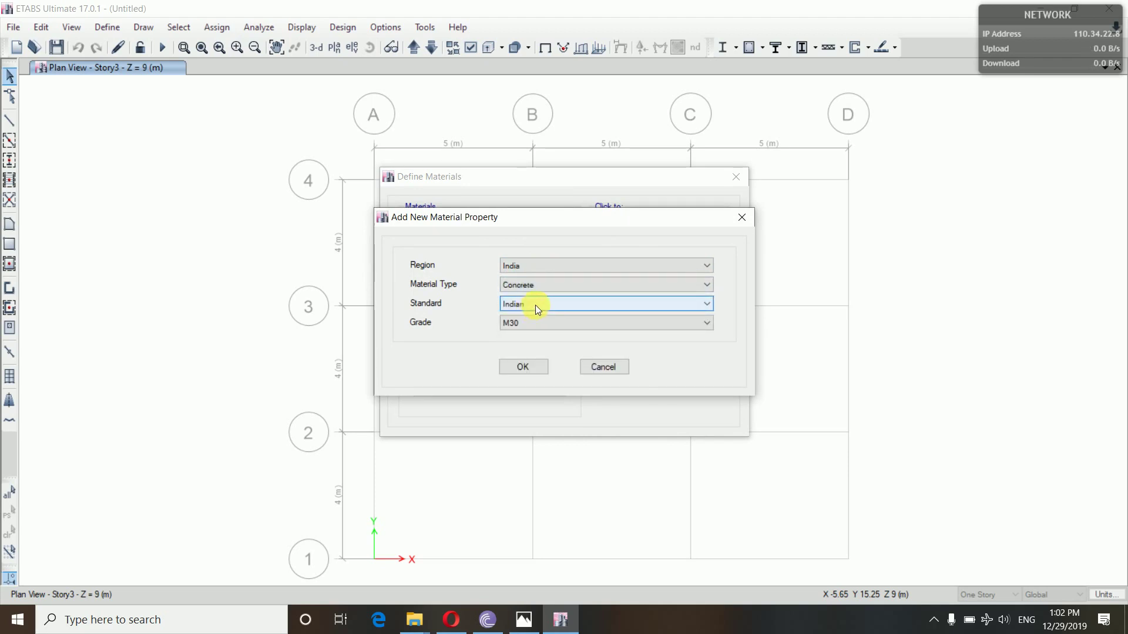
{"action": "left_click", "coordinate": [543, 321]}
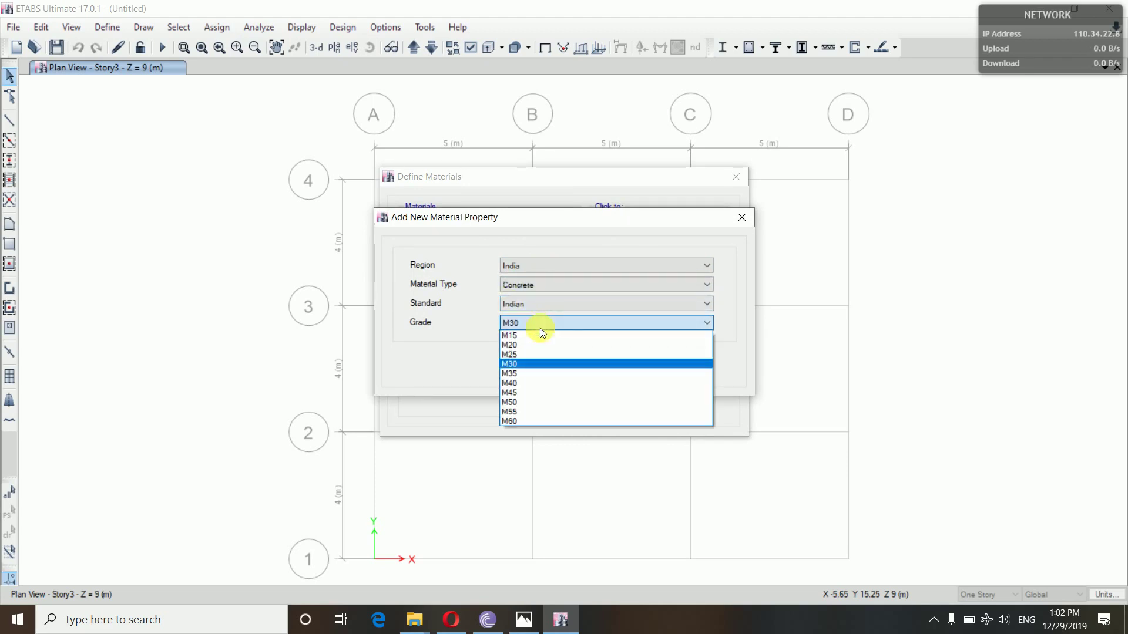
{"action": "left_click", "coordinate": [519, 354]}
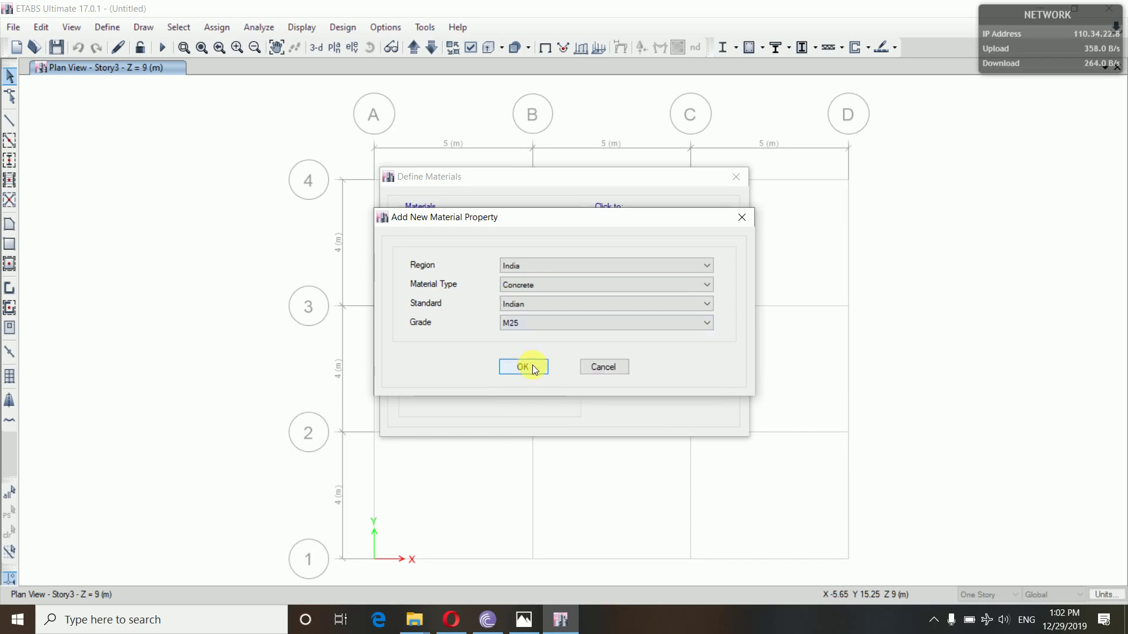
{"action": "left_click", "coordinate": [533, 365]}
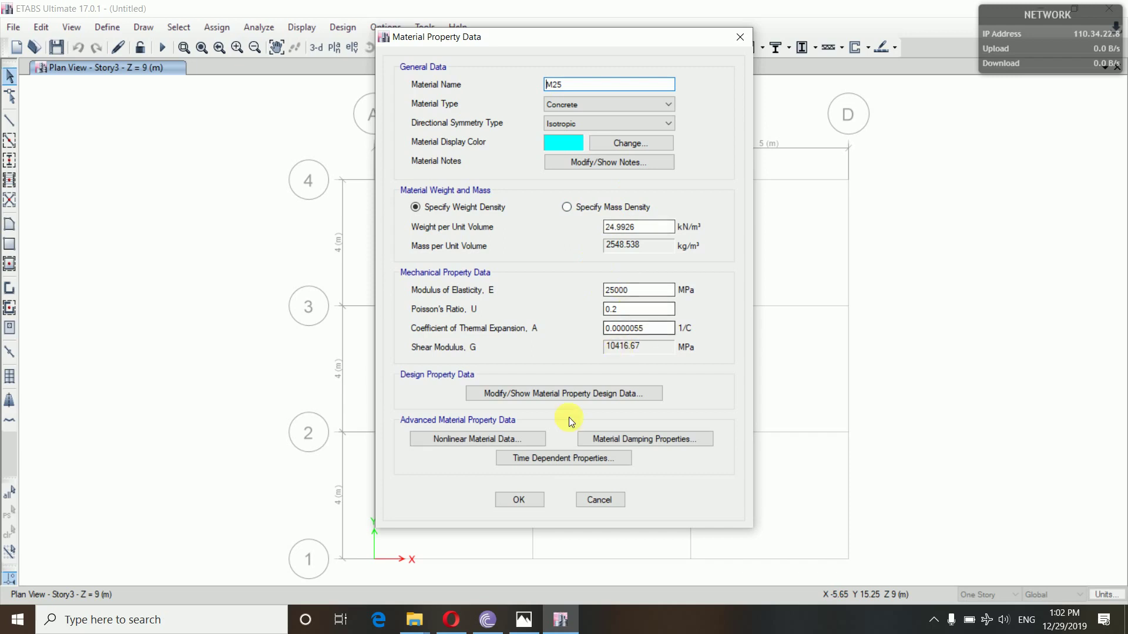
{"action": "left_click", "coordinate": [526, 503]}
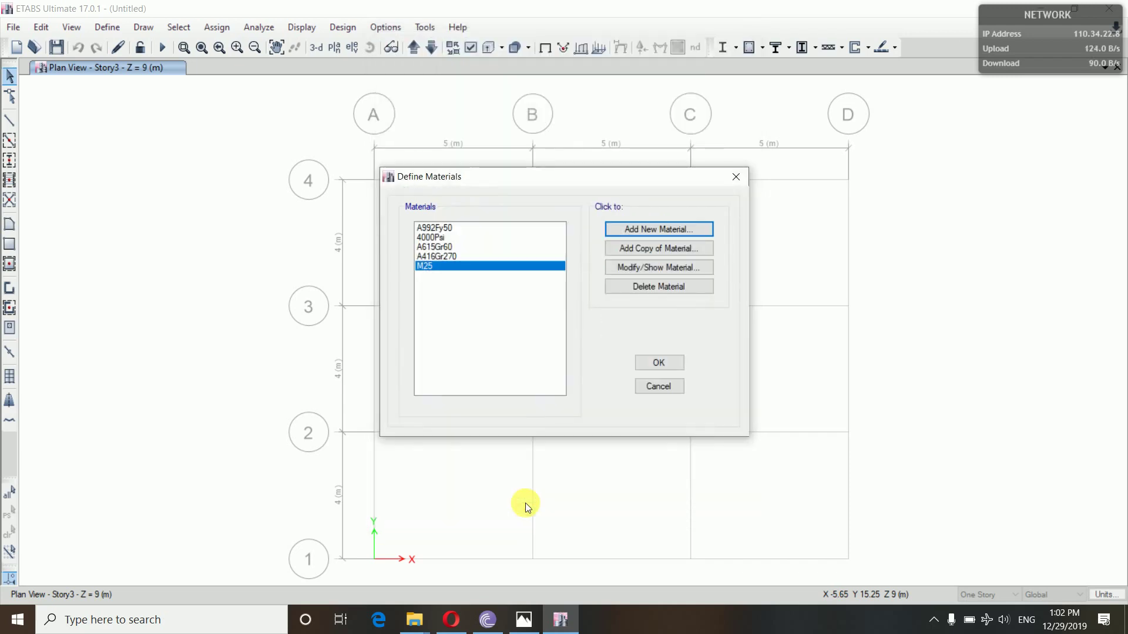
Add an Indian-standard rebar material of HYSD Grade 500, accept its default property data, and finish the material definitions
{"action": "left_click", "coordinate": [630, 233]}
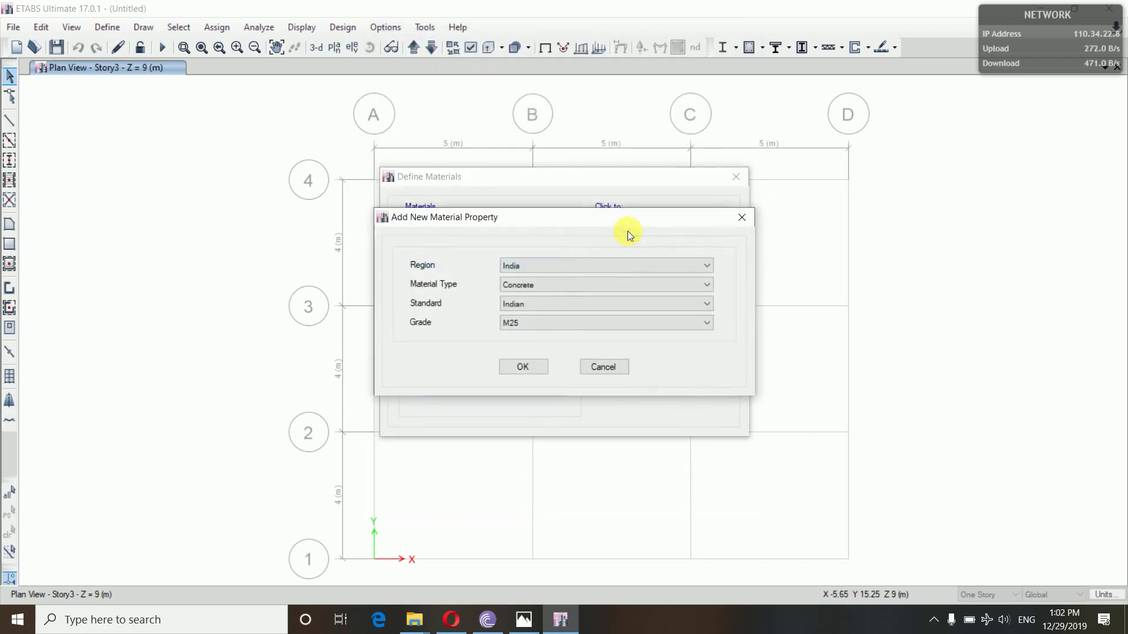
{"action": "left_click", "coordinate": [538, 284]}
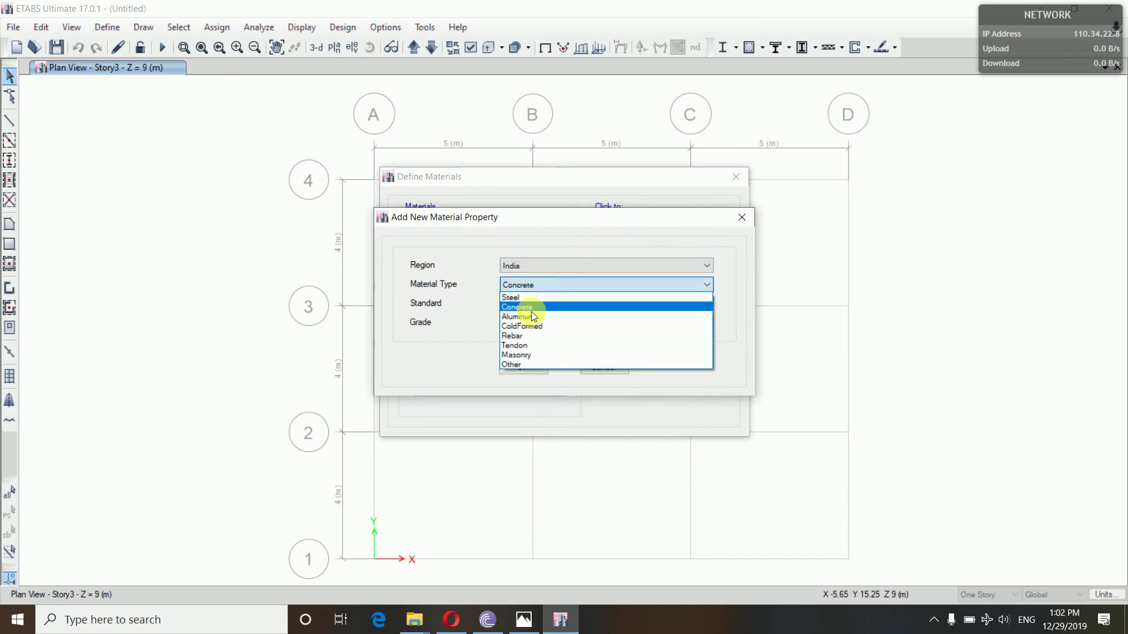
{"action": "left_click", "coordinate": [529, 336]}
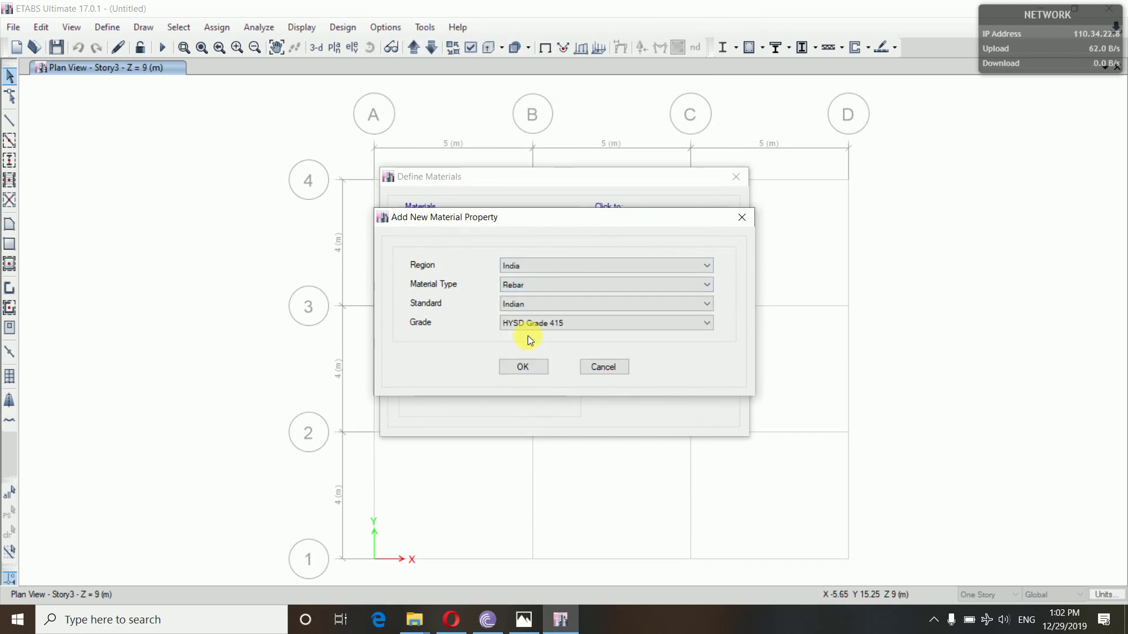
{"action": "left_click", "coordinate": [579, 324]}
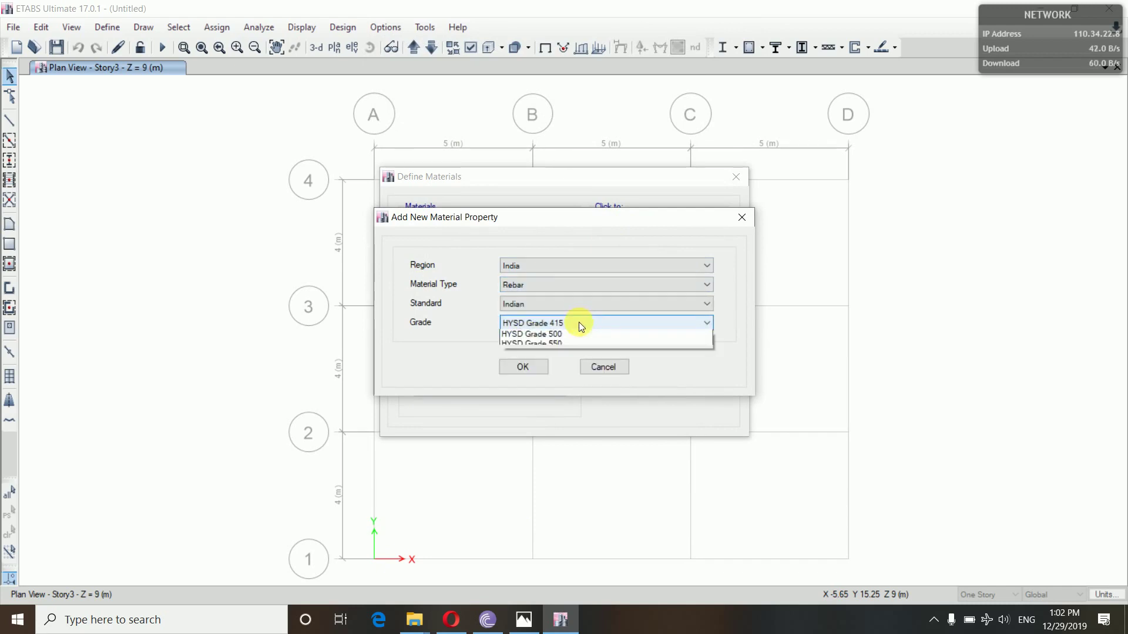
{"action": "left_click", "coordinate": [547, 354]}
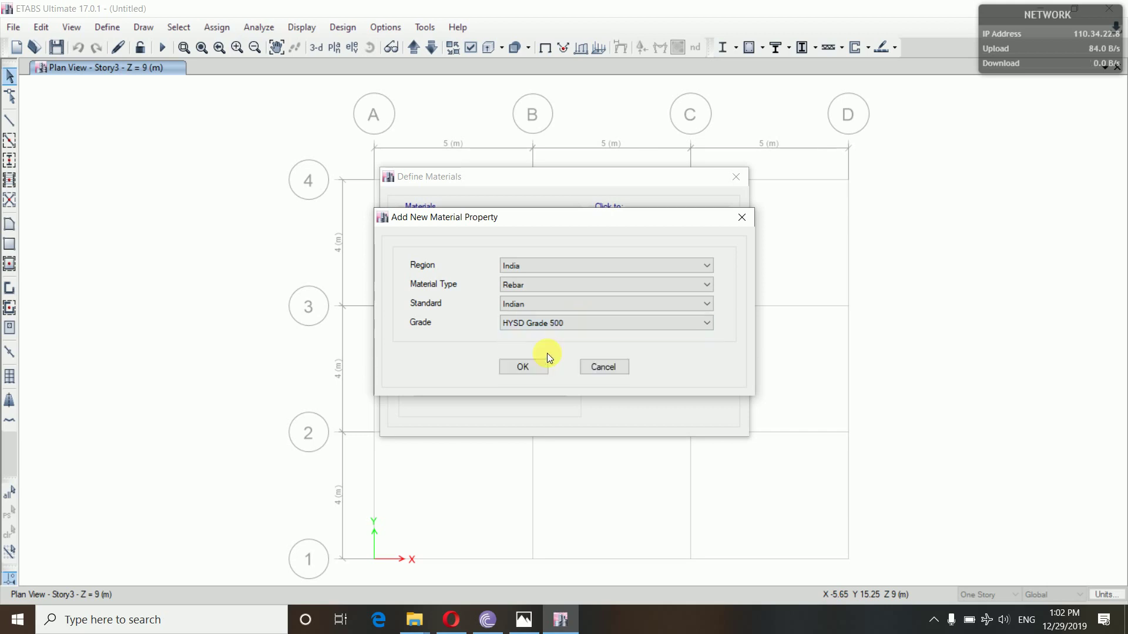
{"action": "left_click", "coordinate": [523, 368]}
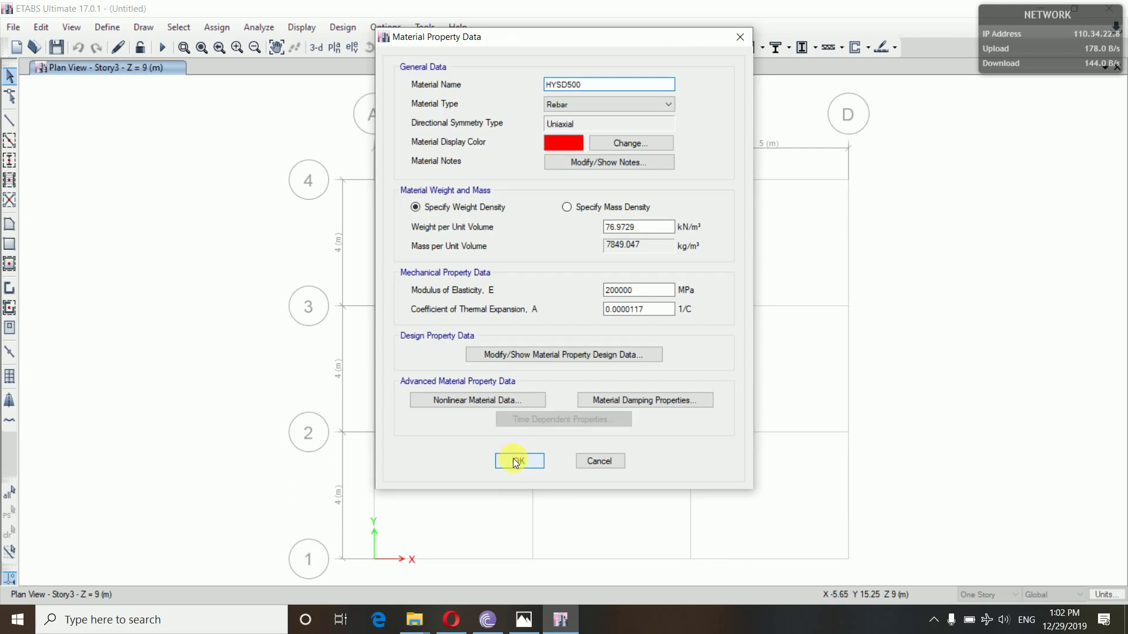
{"action": "left_click", "coordinate": [515, 461]}
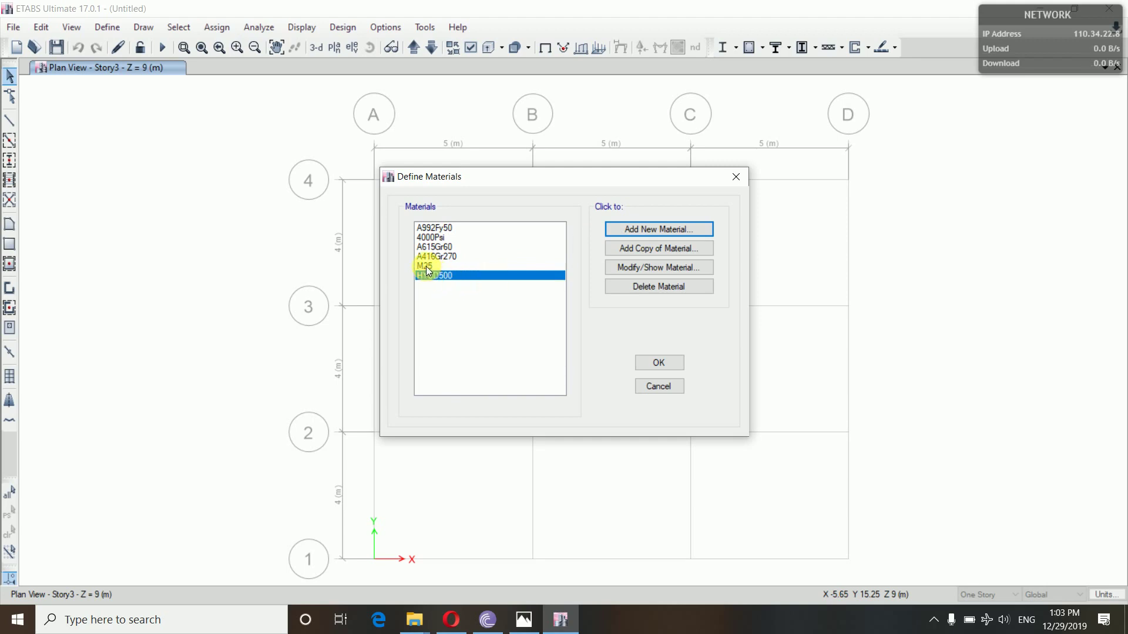
{"action": "left_click", "coordinate": [656, 363]}
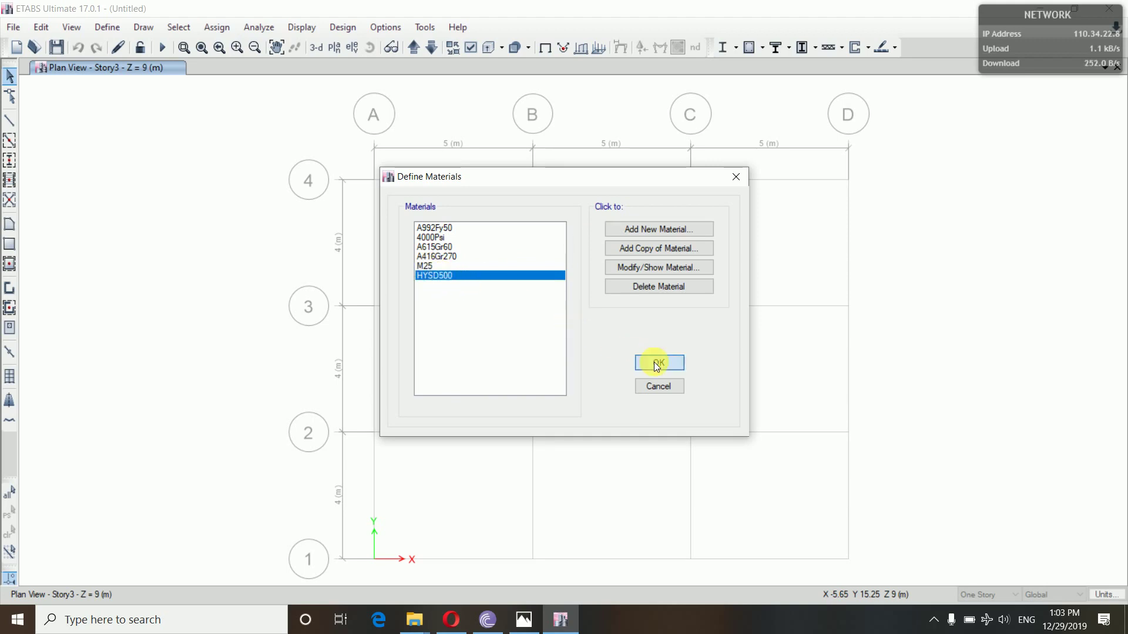
Add a new concrete rectangular frame section named "col 400*400" and assign it the M25 material
{"action": "left_click", "coordinate": [111, 25]}
{"action": "mouse_move", "coordinate": [144, 69]}
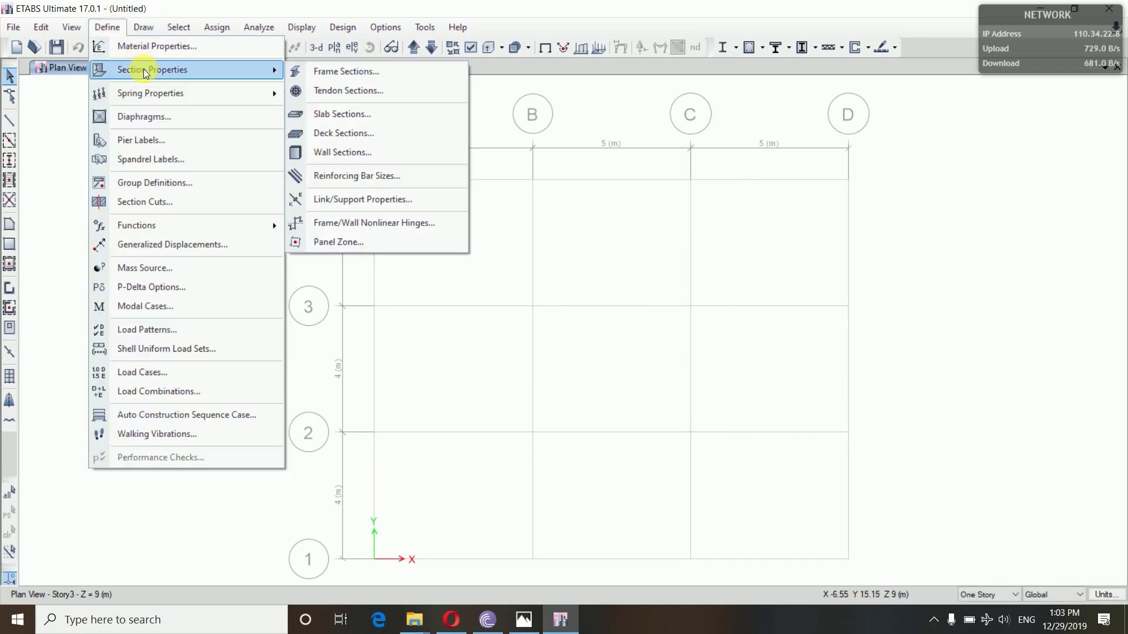
{"action": "left_click", "coordinate": [327, 71]}
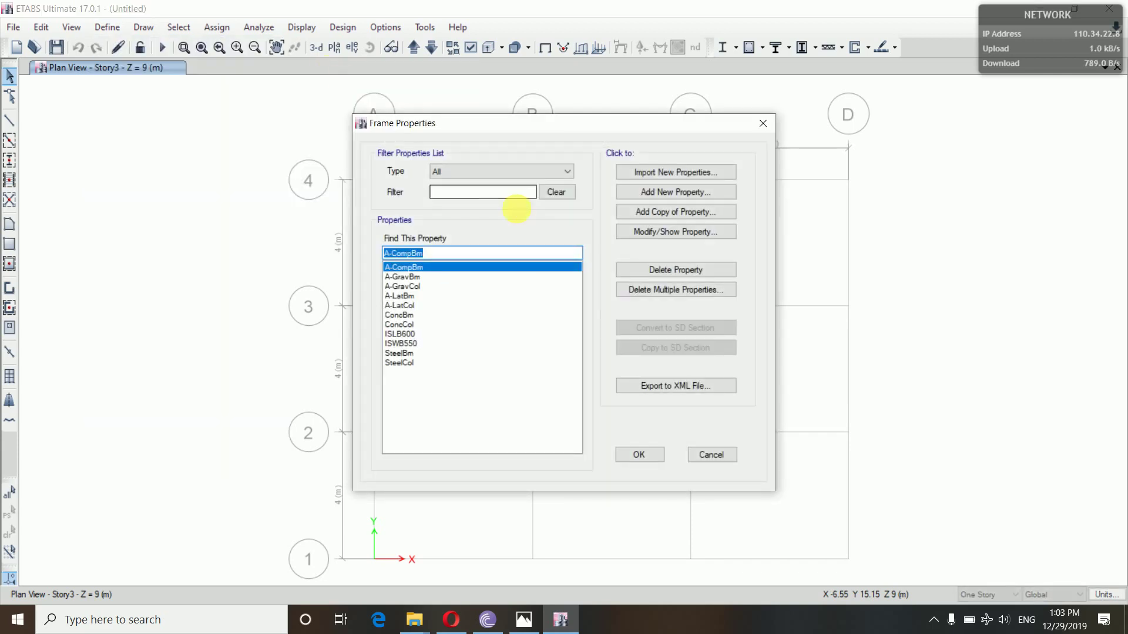
{"action": "left_click", "coordinate": [668, 194]}
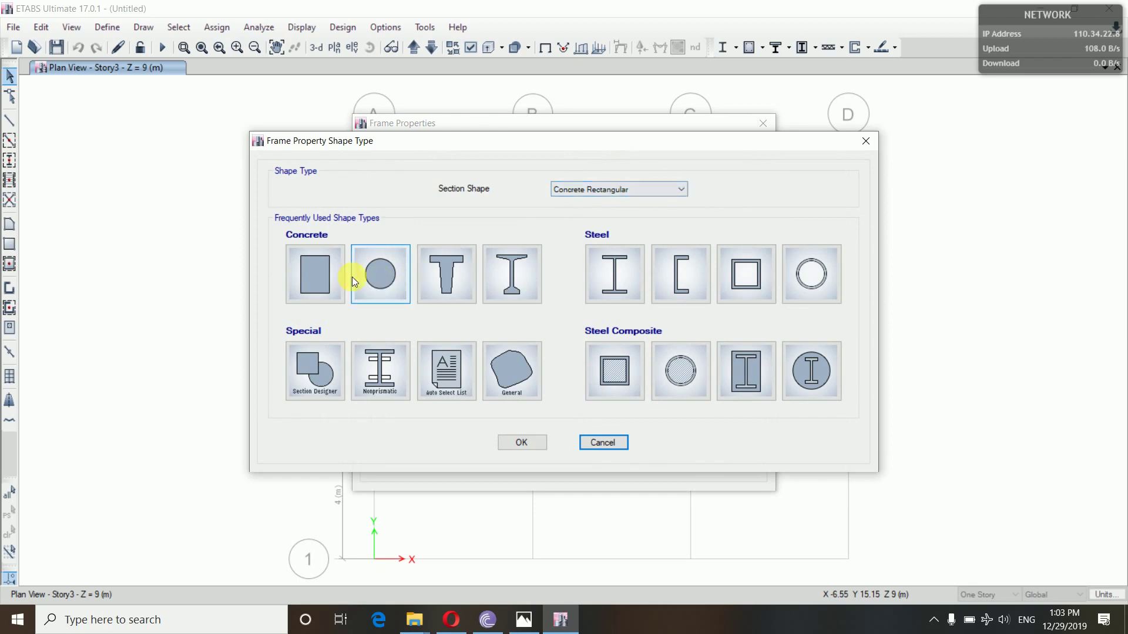
{"action": "left_click", "coordinate": [316, 272]}
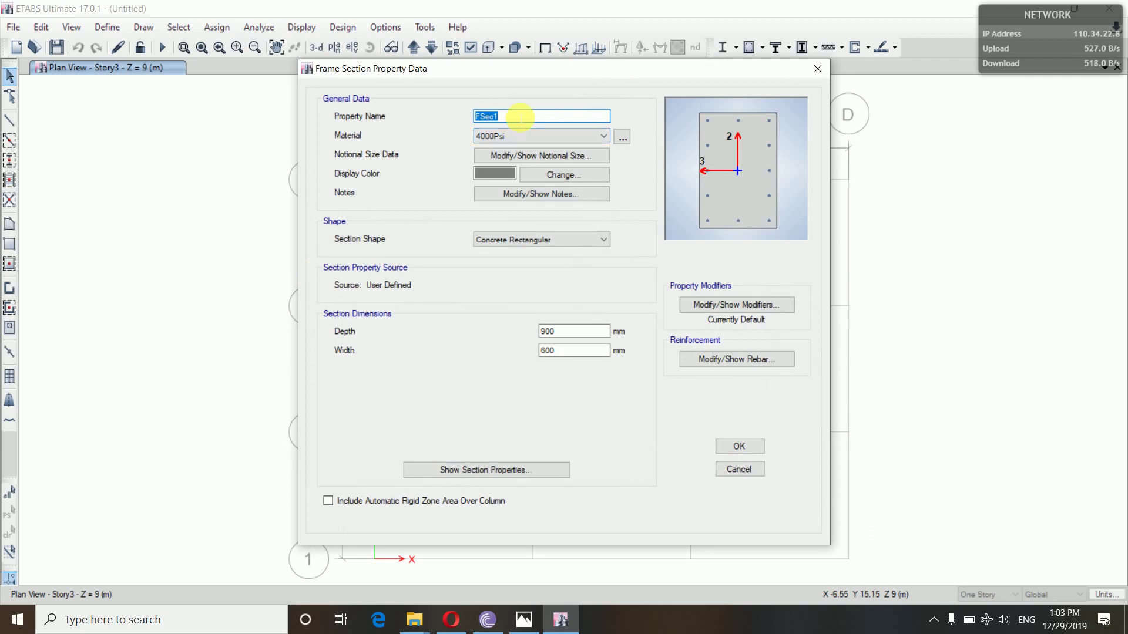
{"action": "type", "text": "col"}
{"action": "key", "text": "BackSpace"}
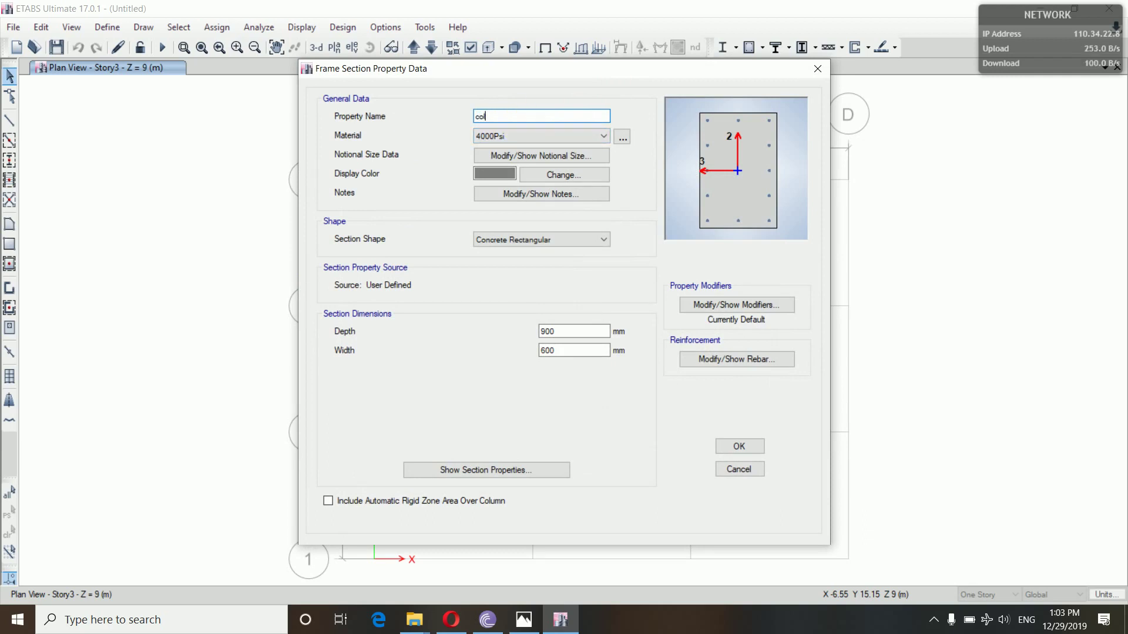
{"action": "type", "text": "400*400"}
{"action": "left_click", "coordinate": [532, 138]}
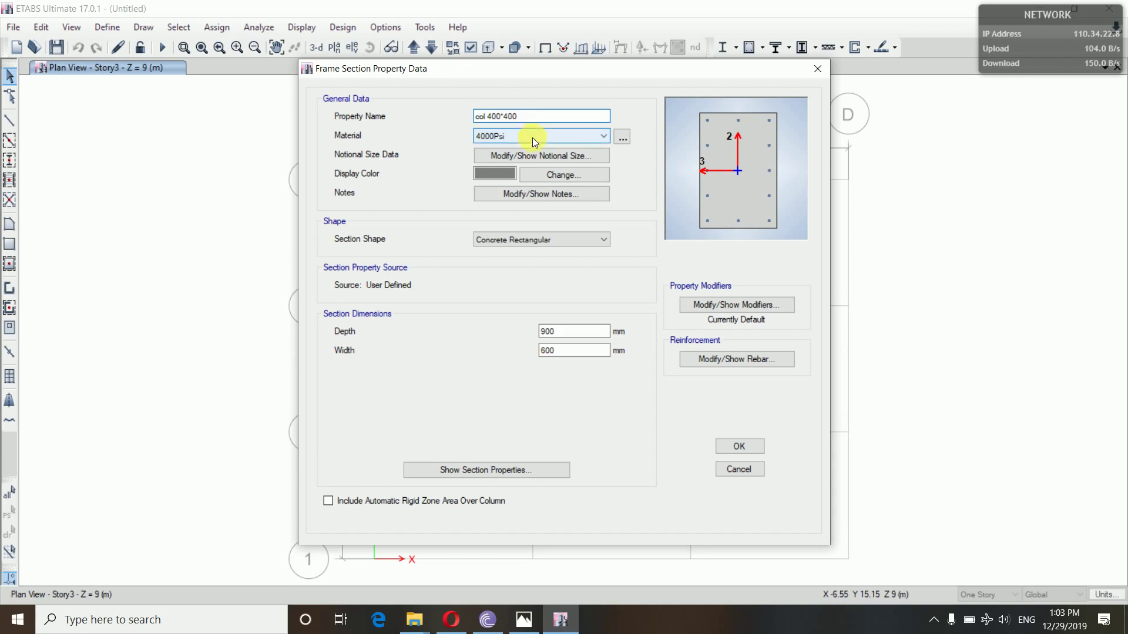
{"action": "left_click", "coordinate": [533, 137]}
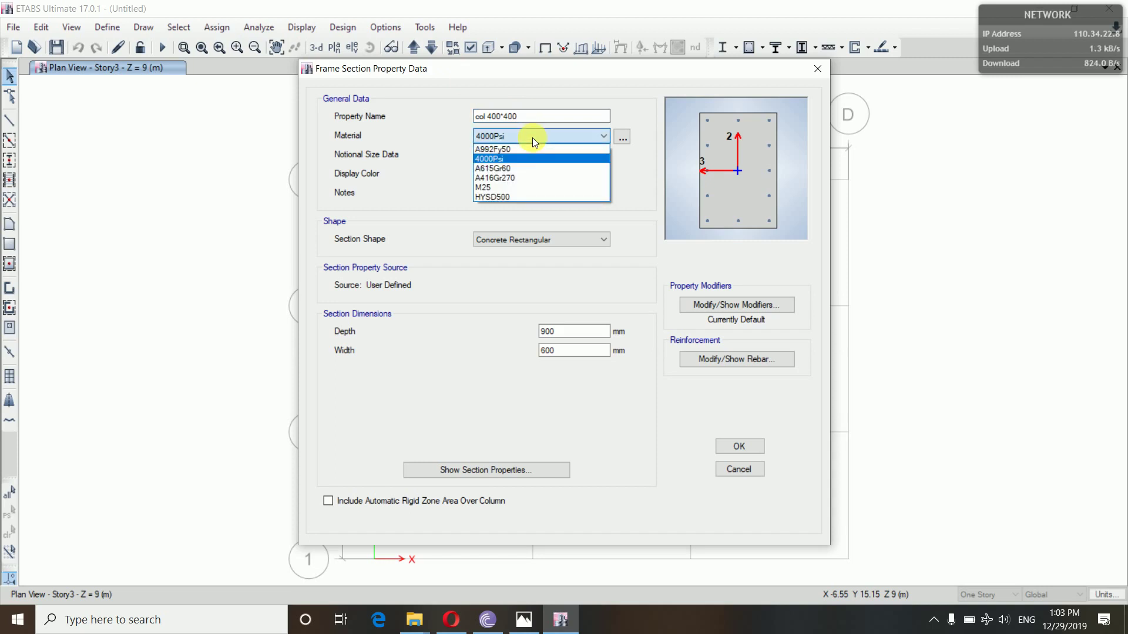
{"action": "left_click", "coordinate": [495, 188]}
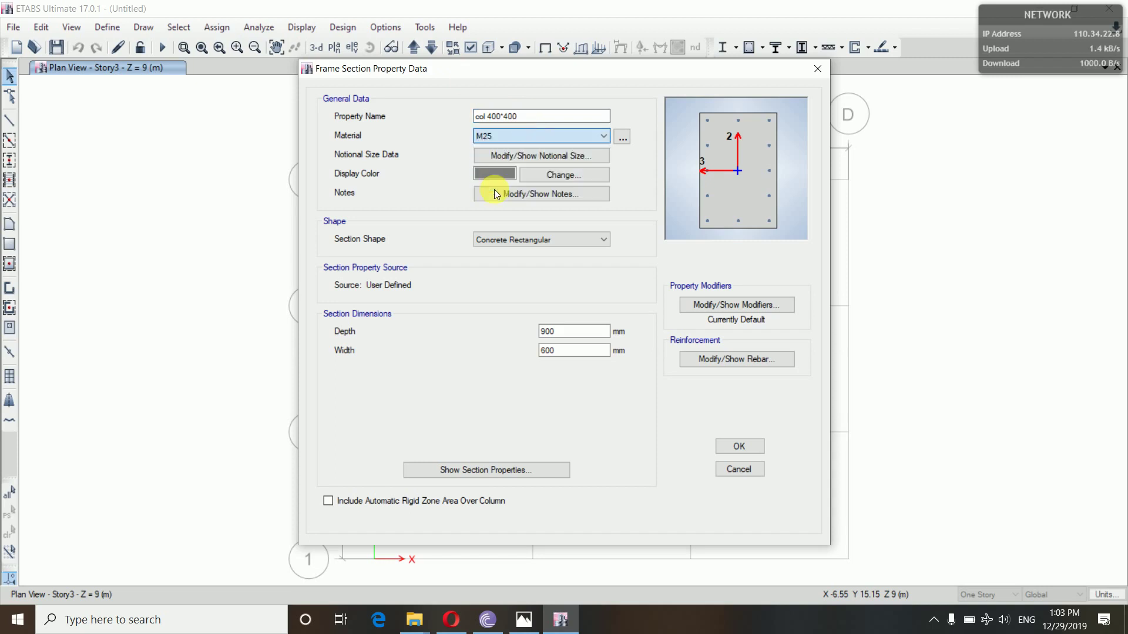
Set both the depth and the width of the col 400*400 section to 400 mm
{"action": "left_click", "coordinate": [585, 336]}
{"action": "key", "text": "BackSpace"}
{"action": "key", "text": "BackSpace"}
{"action": "key", "text": "BackSpace"}
{"action": "type", "text": "400"}
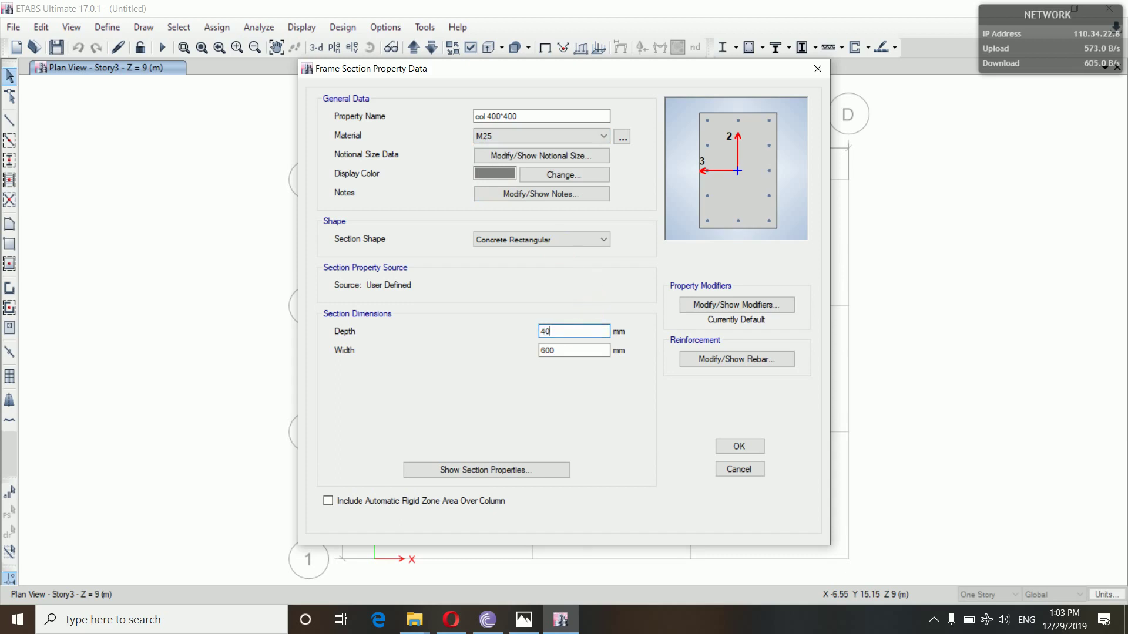
{"action": "left_click", "coordinate": [579, 352]}
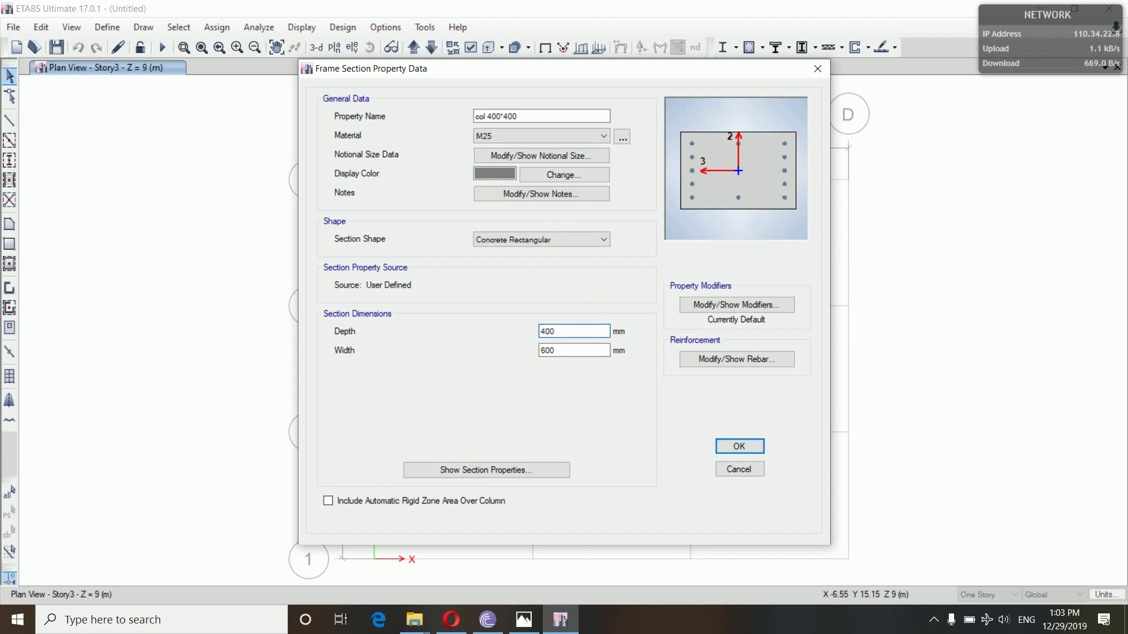
{"action": "double_click", "coordinate": [574, 353]}
{"action": "key", "text": "BackSpace"}
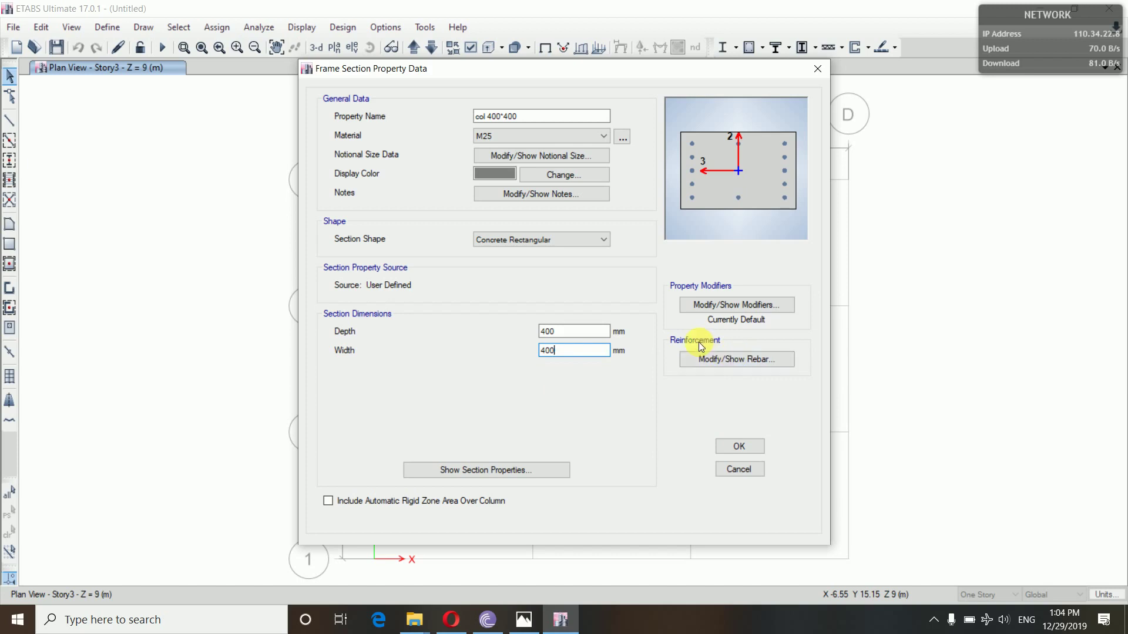
Set the column's longitudinal and confinement bar materials to HYSD500 and save the col 400*400 section
{"action": "left_click", "coordinate": [715, 362]}
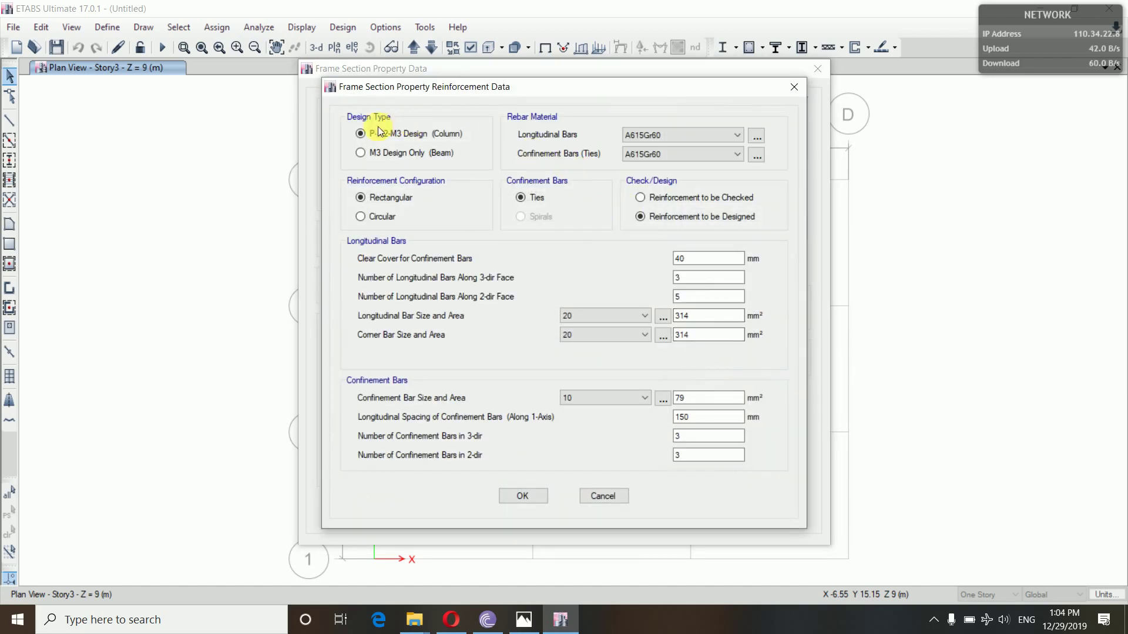
{"action": "left_click", "coordinate": [686, 136]}
{"action": "left_click", "coordinate": [683, 159]}
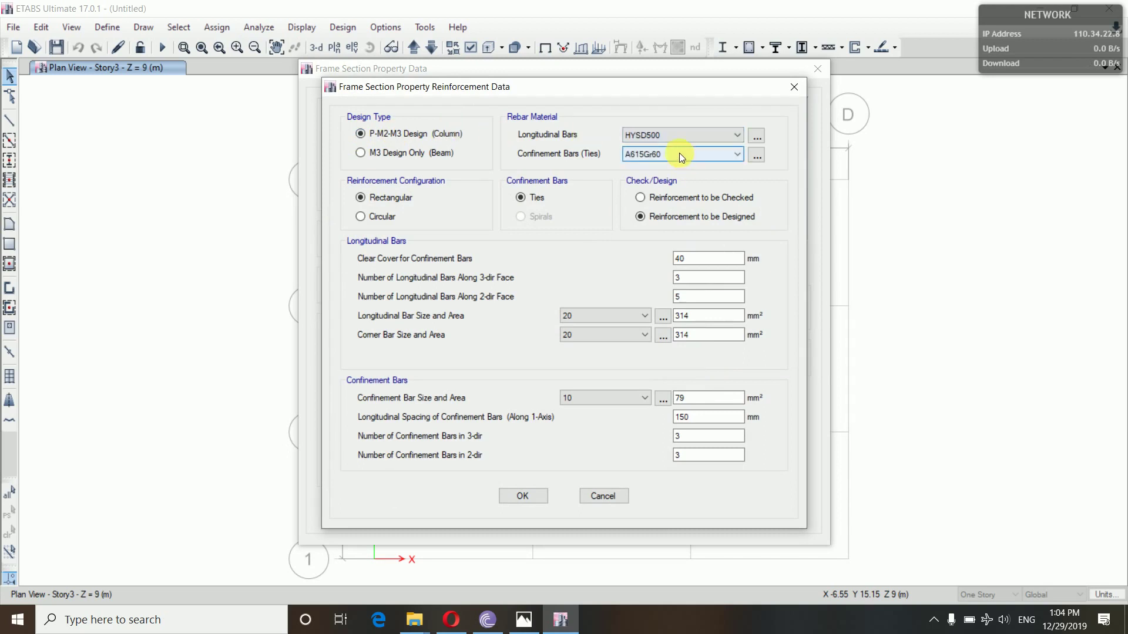
{"action": "left_click", "coordinate": [682, 154]}
{"action": "left_click", "coordinate": [684, 176]}
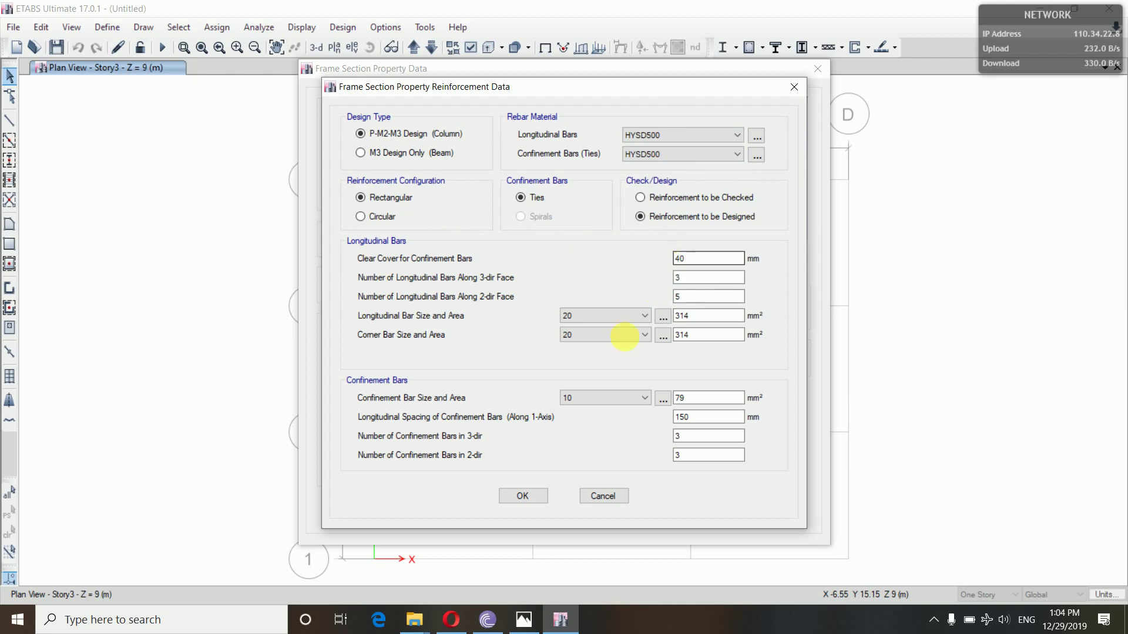
{"action": "left_click", "coordinate": [523, 496]}
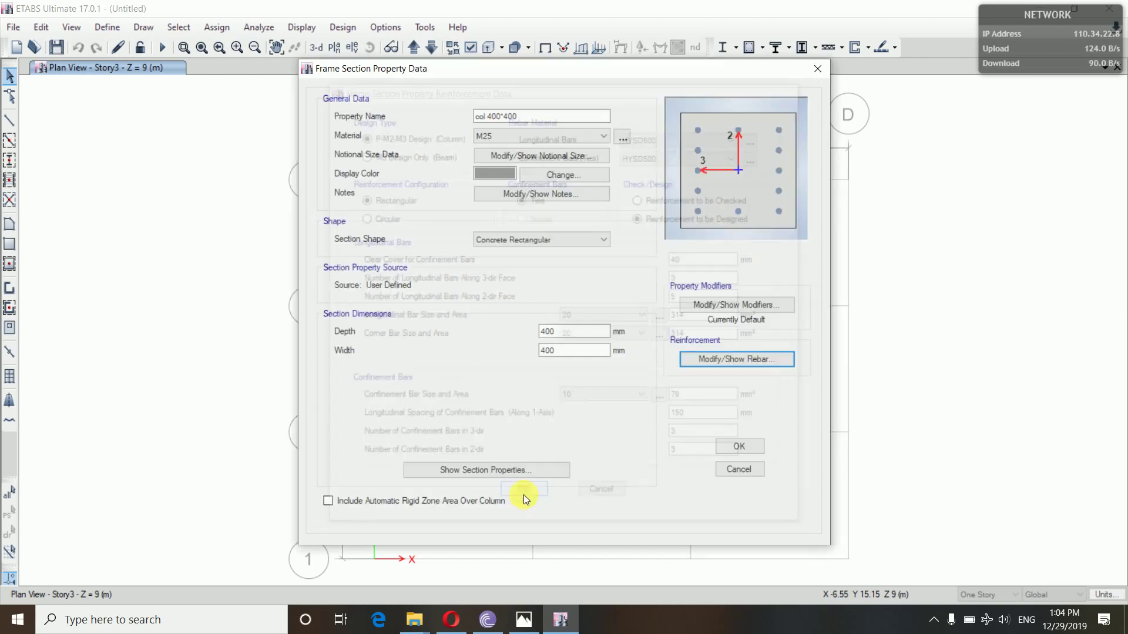
{"action": "left_click", "coordinate": [738, 445]}
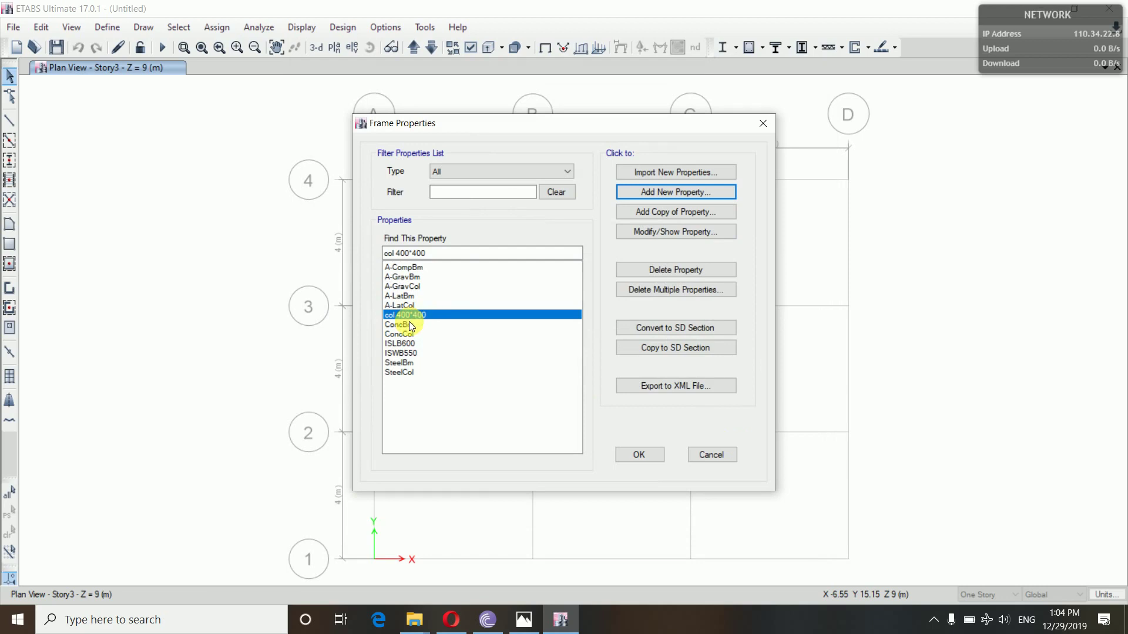
Add another concrete rectangular frame section and name it "col 300*450"
{"action": "left_click", "coordinate": [651, 194]}
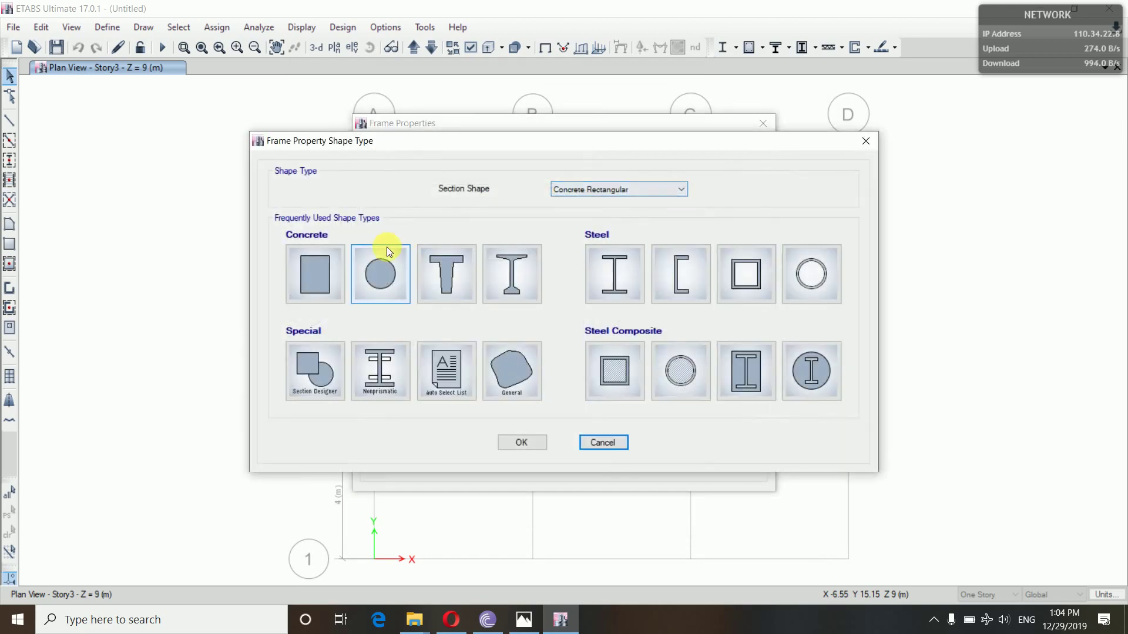
{"action": "left_click", "coordinate": [316, 271]}
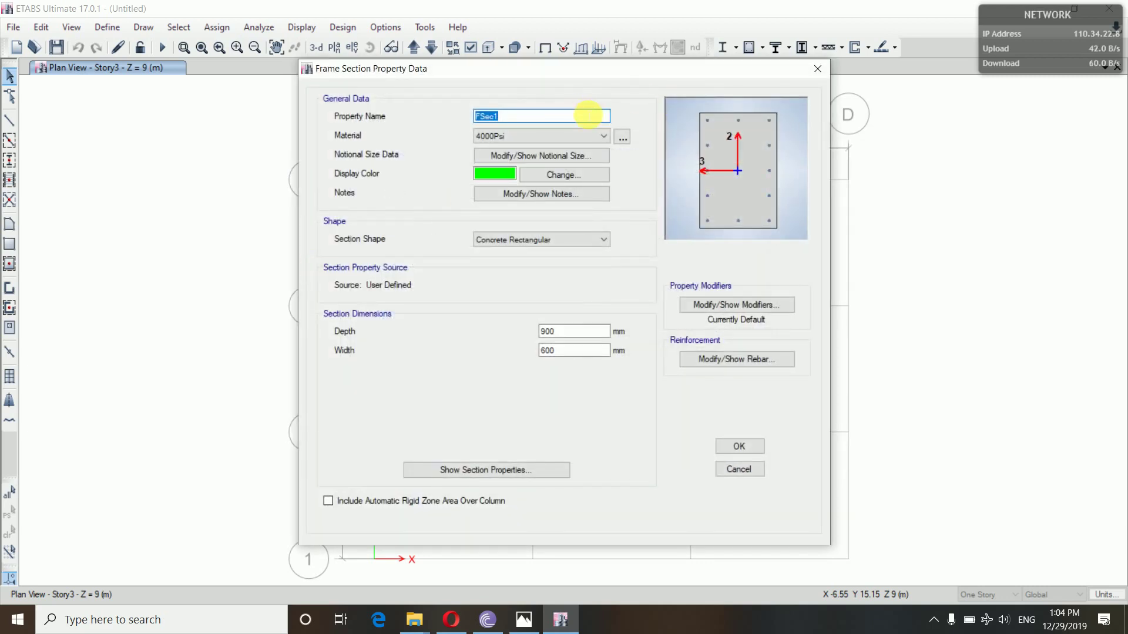
{"action": "type", "text": "col 300"}
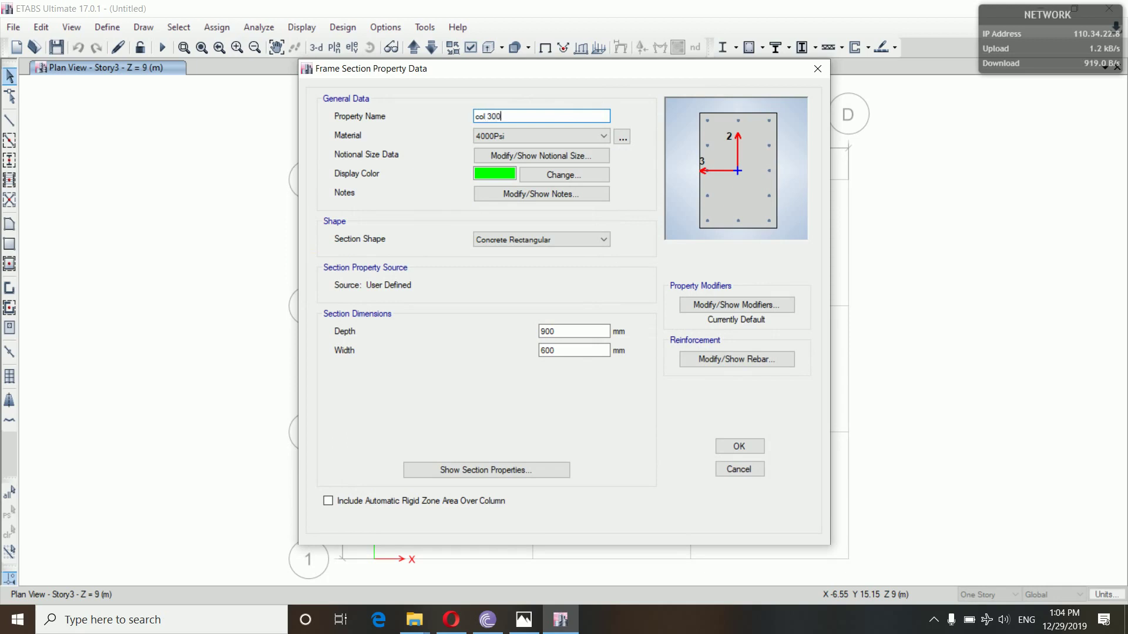
{"action": "type", "text": "*450"}
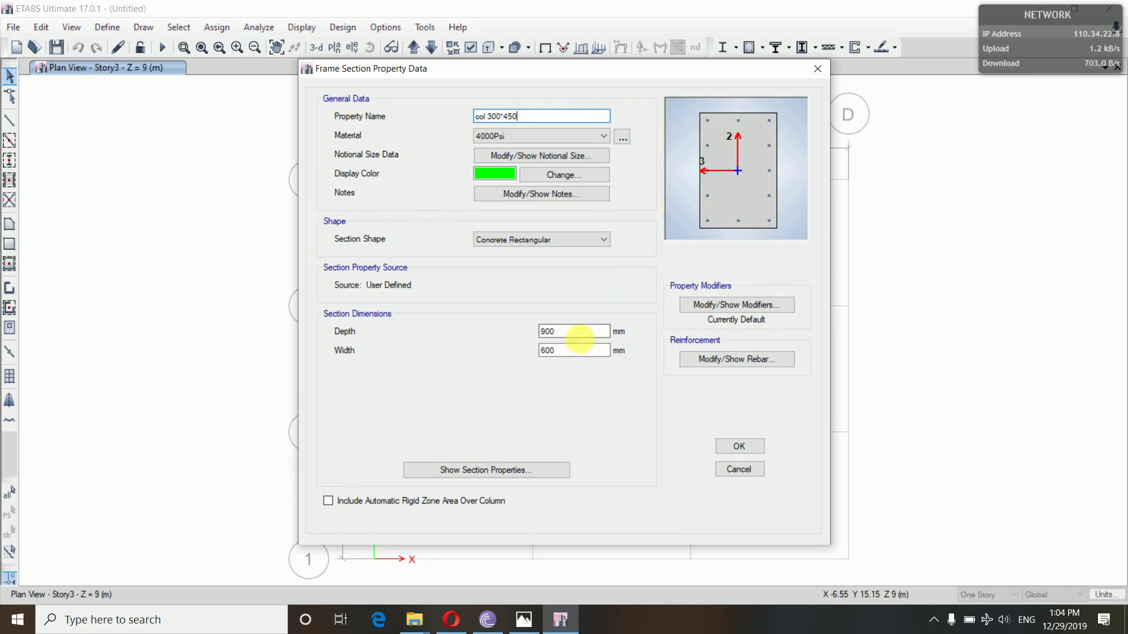
Give the col 300*450 section a depth of 450 mm and a width of 300 mm, and save it
{"action": "left_click", "coordinate": [576, 332]}
{"action": "key", "text": "BackSpace"}
{"action": "key", "text": "BackSpace"}
{"action": "key", "text": "BackSpace"}
{"action": "type", "text": "450"}
{"action": "left_click", "coordinate": [578, 353]}
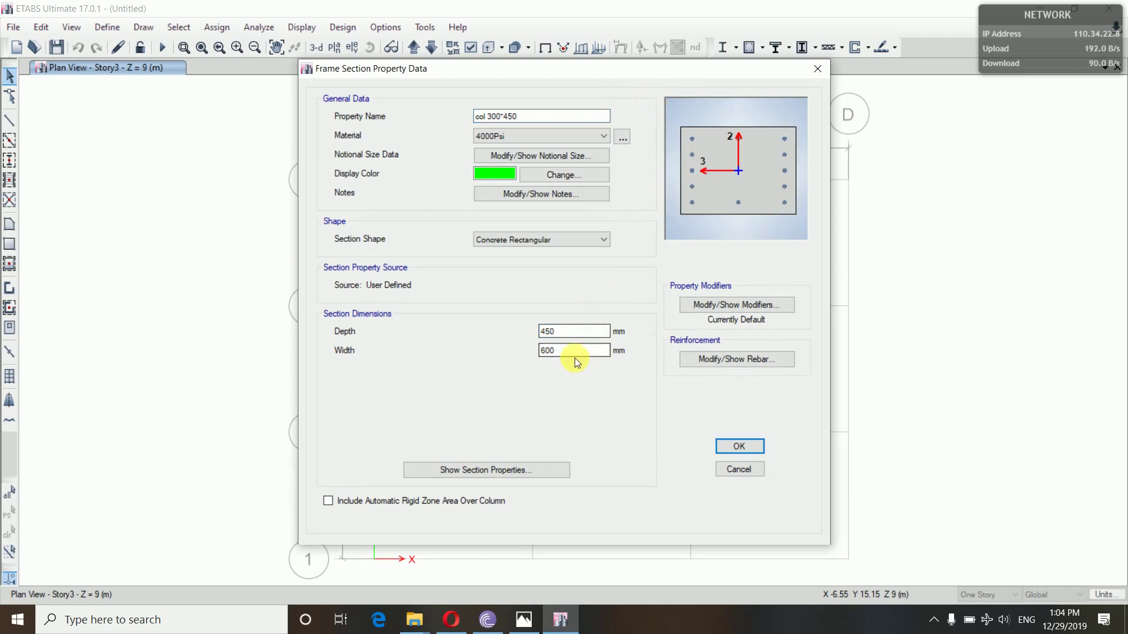
{"action": "key", "text": "BackSpace"}
{"action": "key", "text": "BackSpace"}
{"action": "key", "text": "BackSpace"}
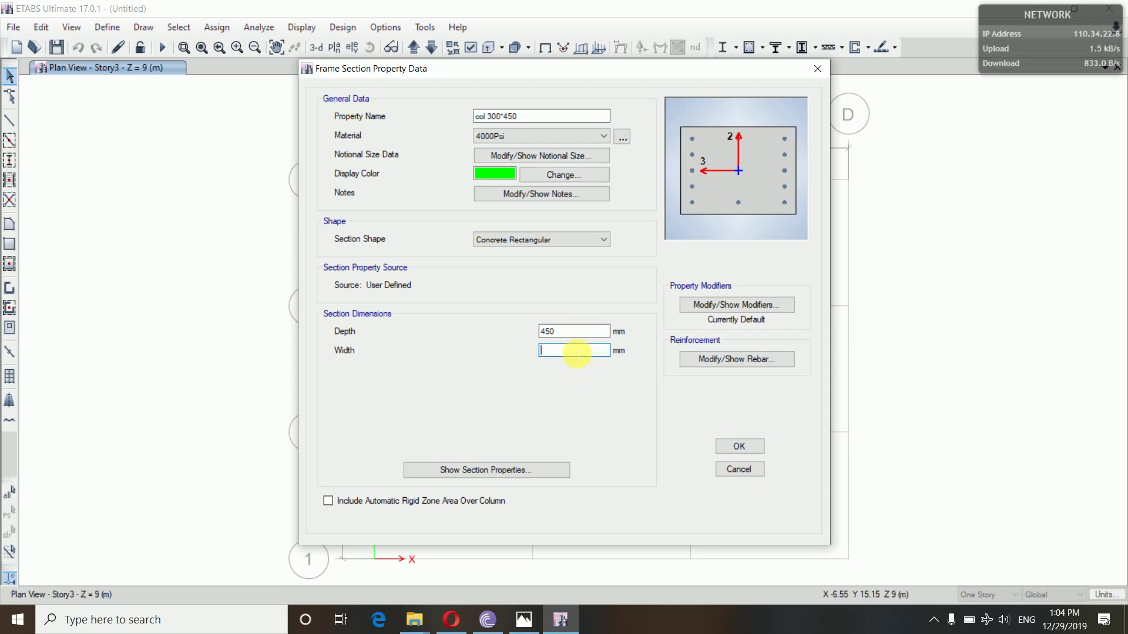
{"action": "type", "text": "300"}
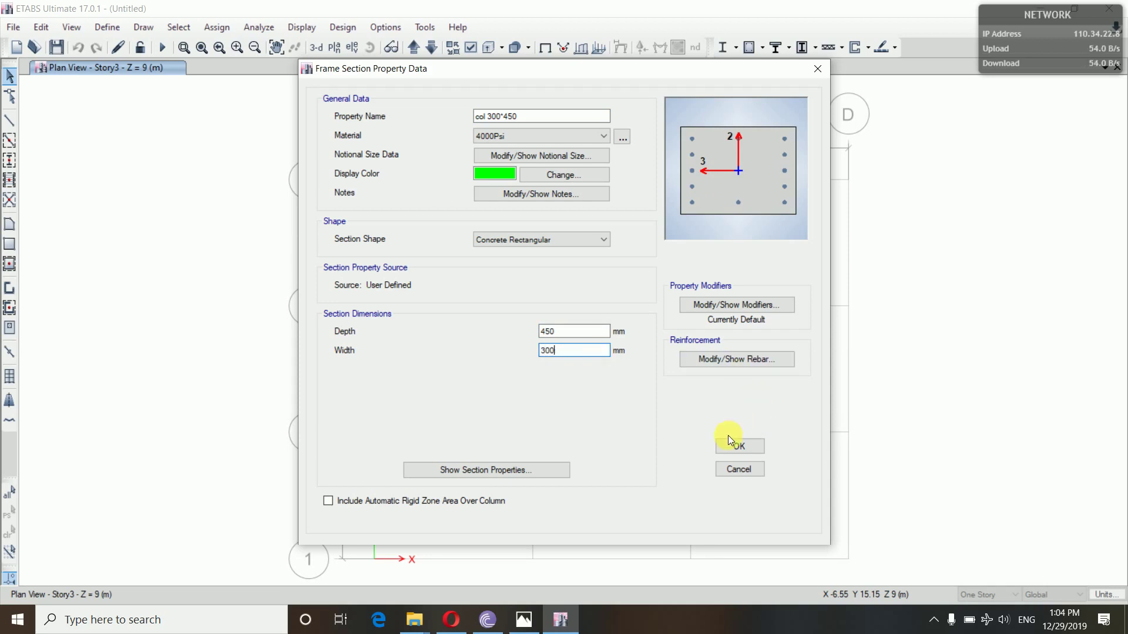
{"action": "left_click", "coordinate": [738, 446]}
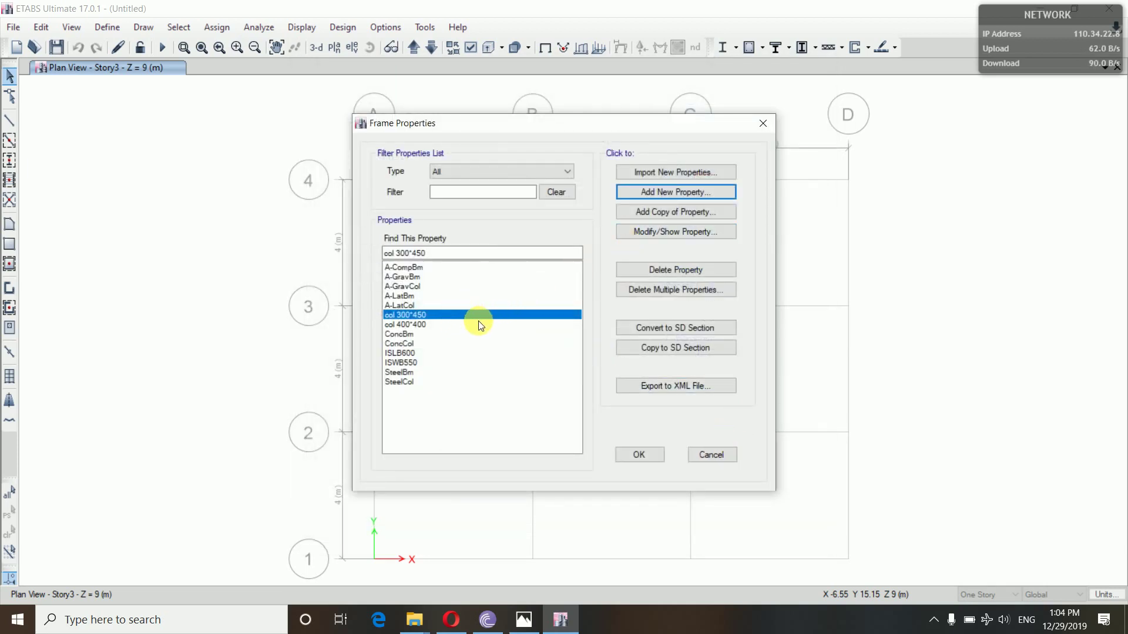
Reopen the col 300*450 section for modification and set its material to M25
{"action": "left_click", "coordinate": [643, 231]}
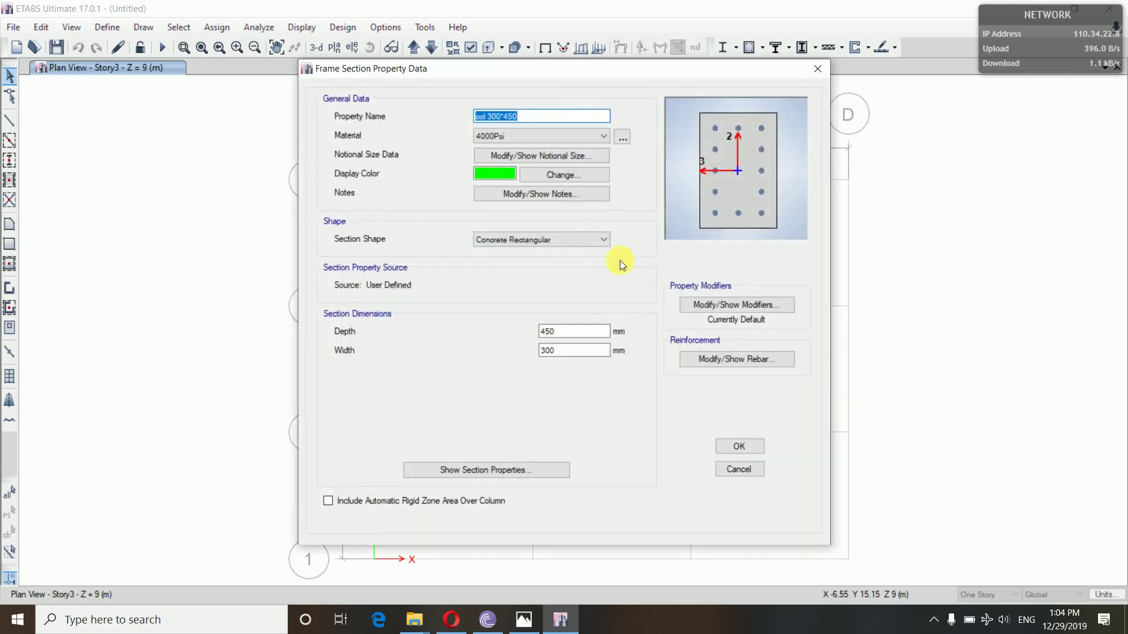
{"action": "left_click", "coordinate": [533, 135]}
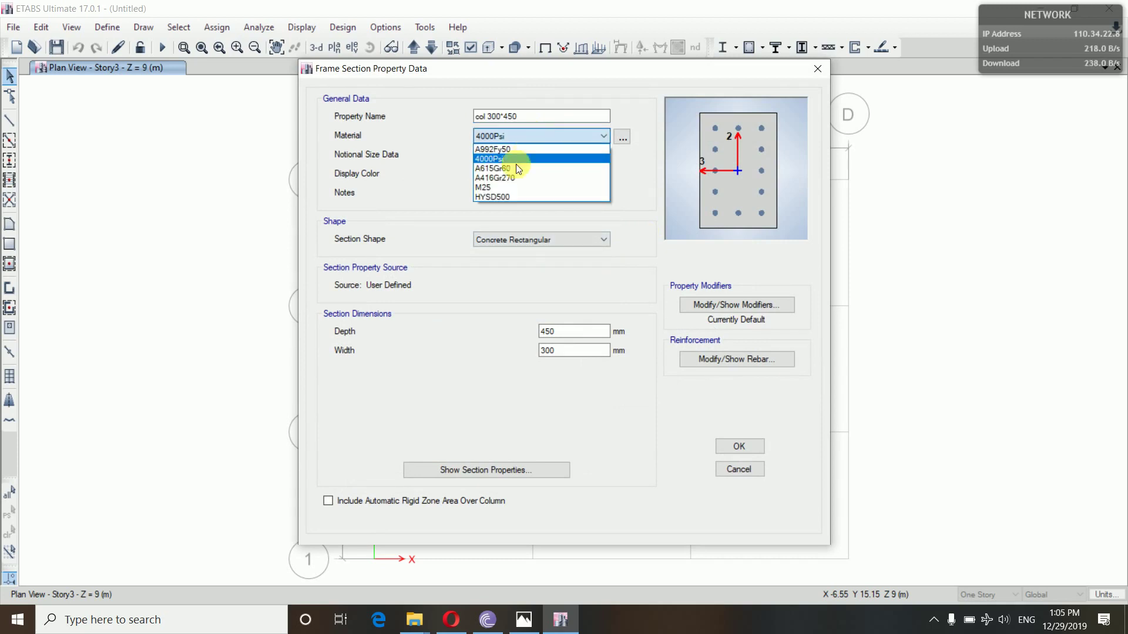
{"action": "left_click", "coordinate": [496, 186]}
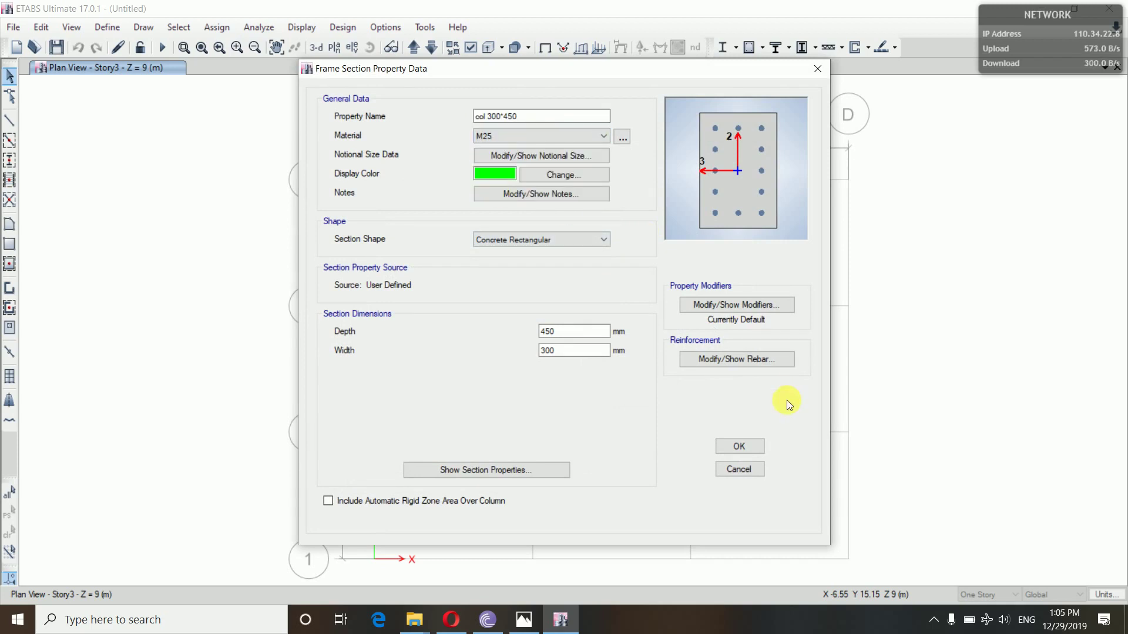
Set the col 300*450 section's longitudinal and confinement bar materials to HYSD500 and save the section
{"action": "left_click", "coordinate": [739, 365]}
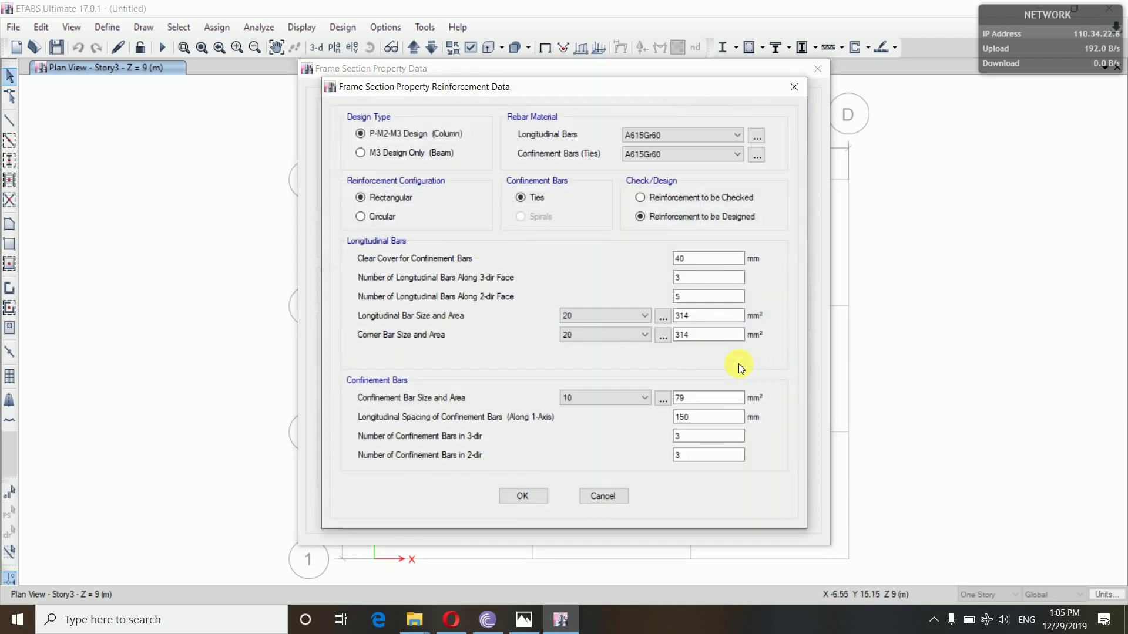
{"action": "left_click", "coordinate": [668, 135]}
{"action": "left_click", "coordinate": [668, 157]}
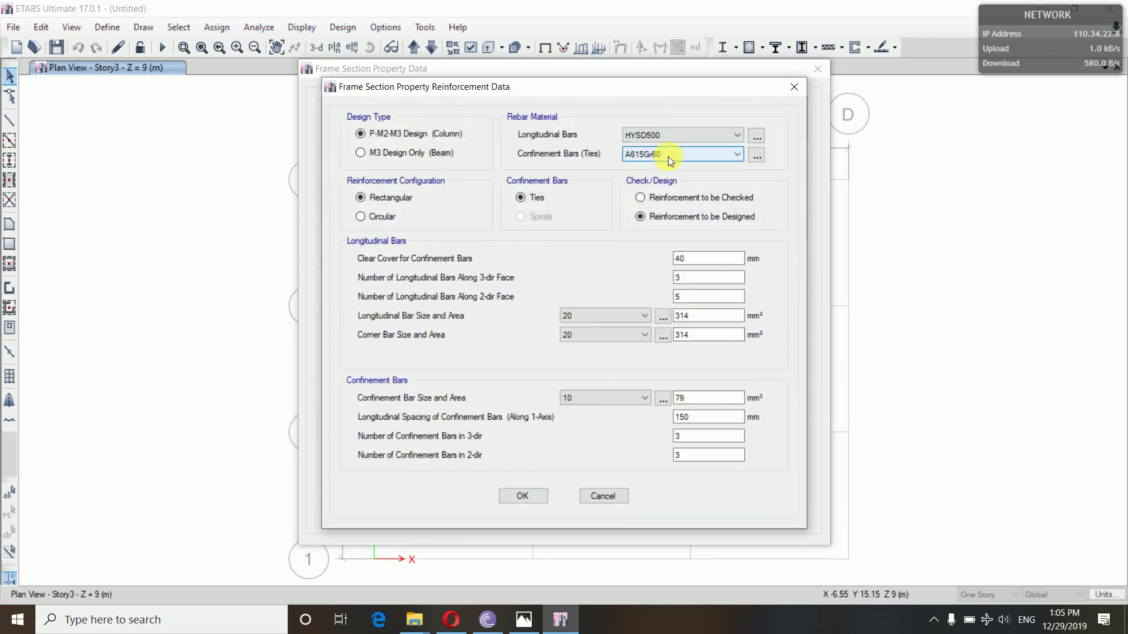
{"action": "left_click", "coordinate": [668, 155]}
{"action": "left_click", "coordinate": [671, 175]}
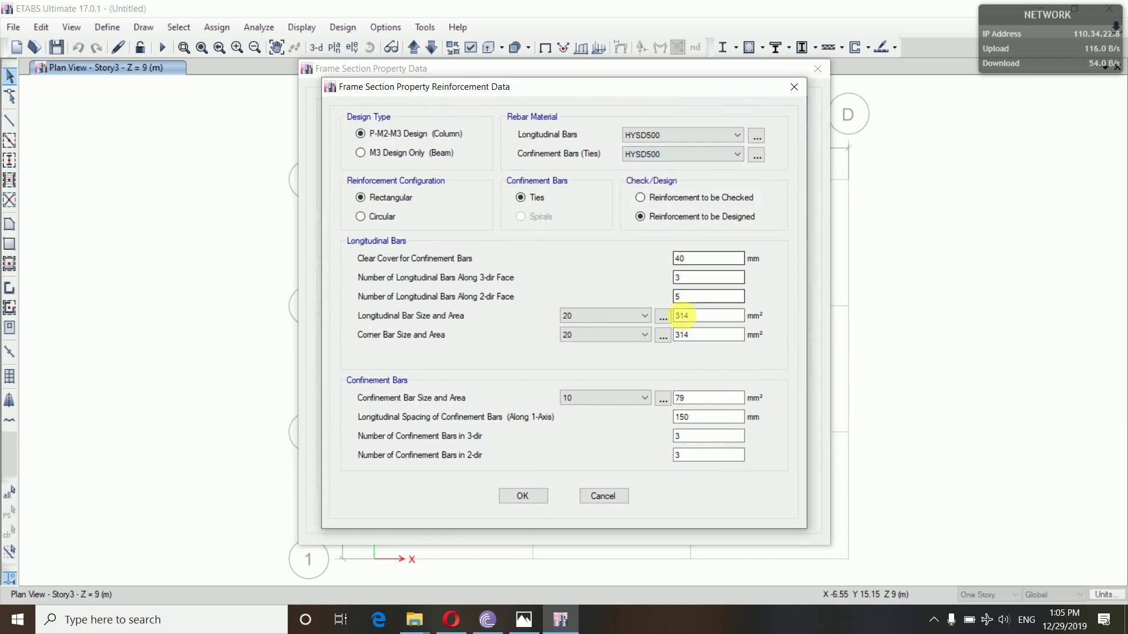
{"action": "left_click", "coordinate": [527, 498]}
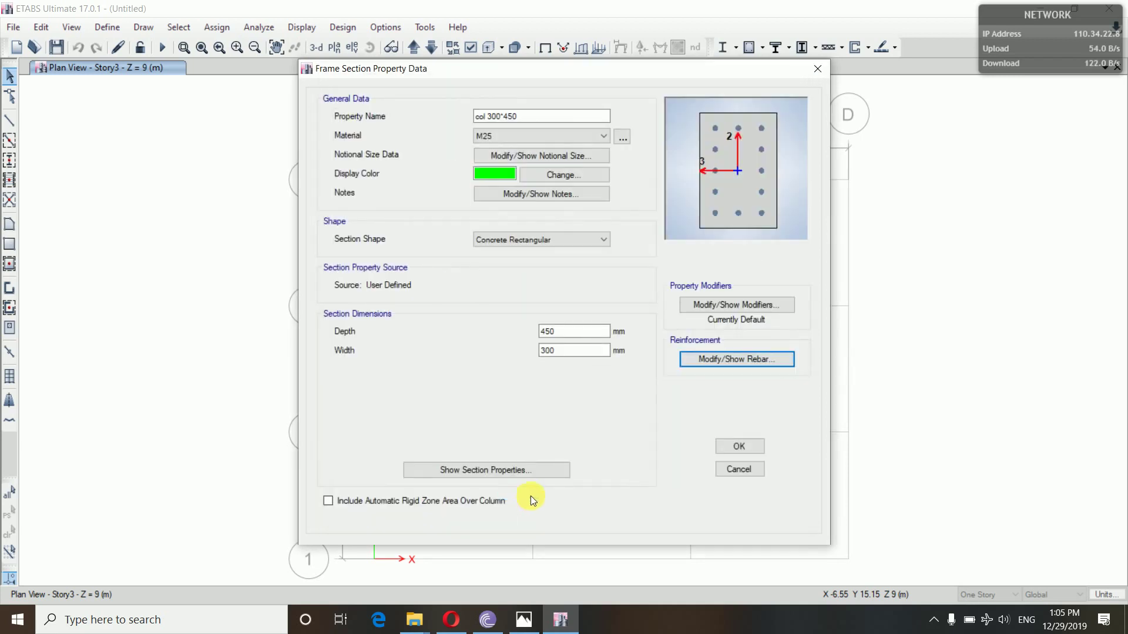
{"action": "left_click", "coordinate": [735, 446]}
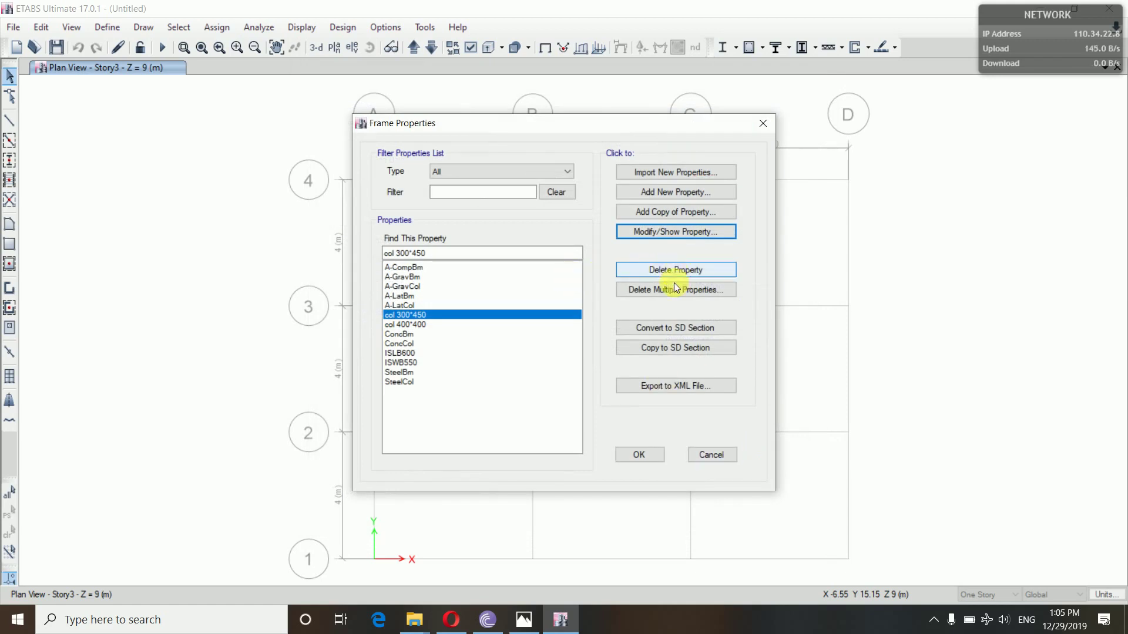
Add a concrete rectangular frame section named "beam 350*500" with M25 as its material
{"action": "left_click", "coordinate": [655, 189]}
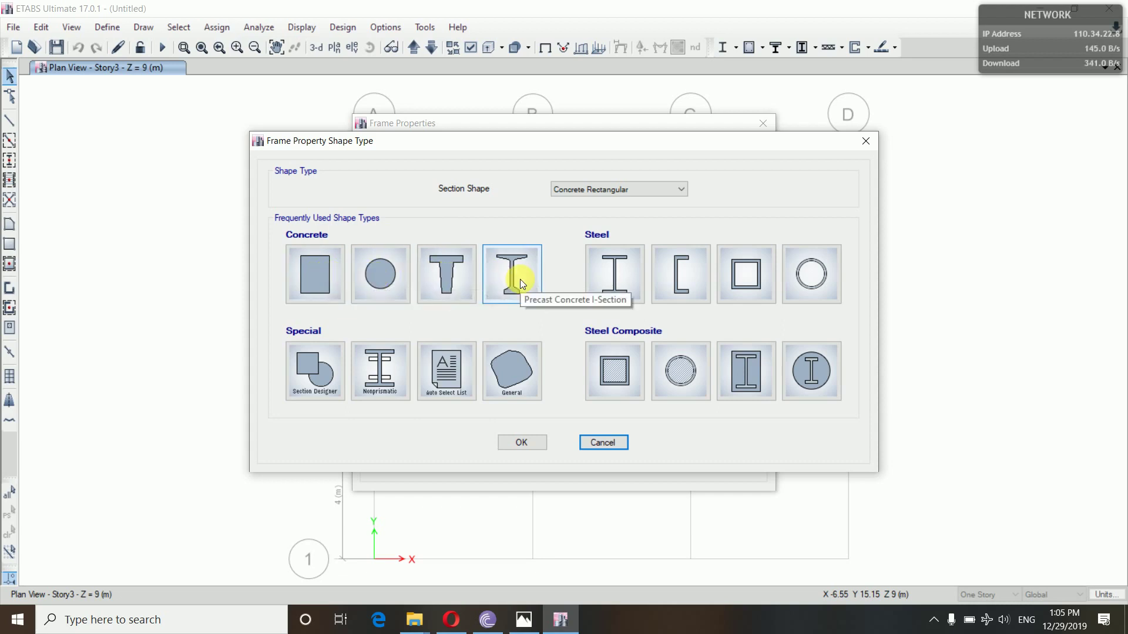
{"action": "key", "text": "Escape"}
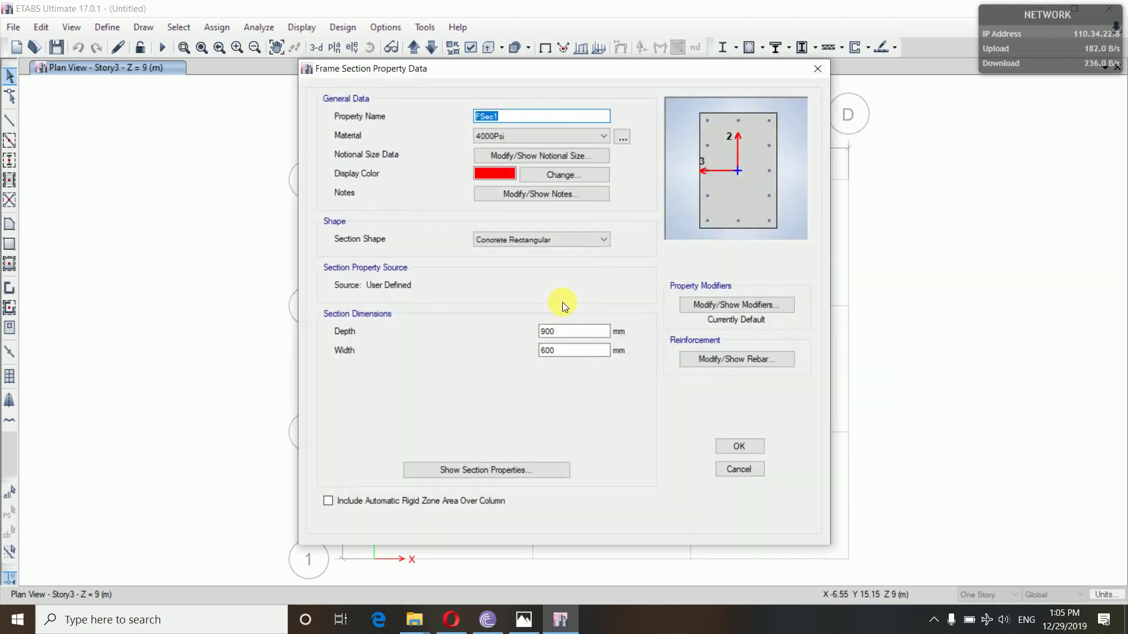
{"action": "type", "text": "beam 350*500"}
{"action": "left_click", "coordinate": [553, 134]}
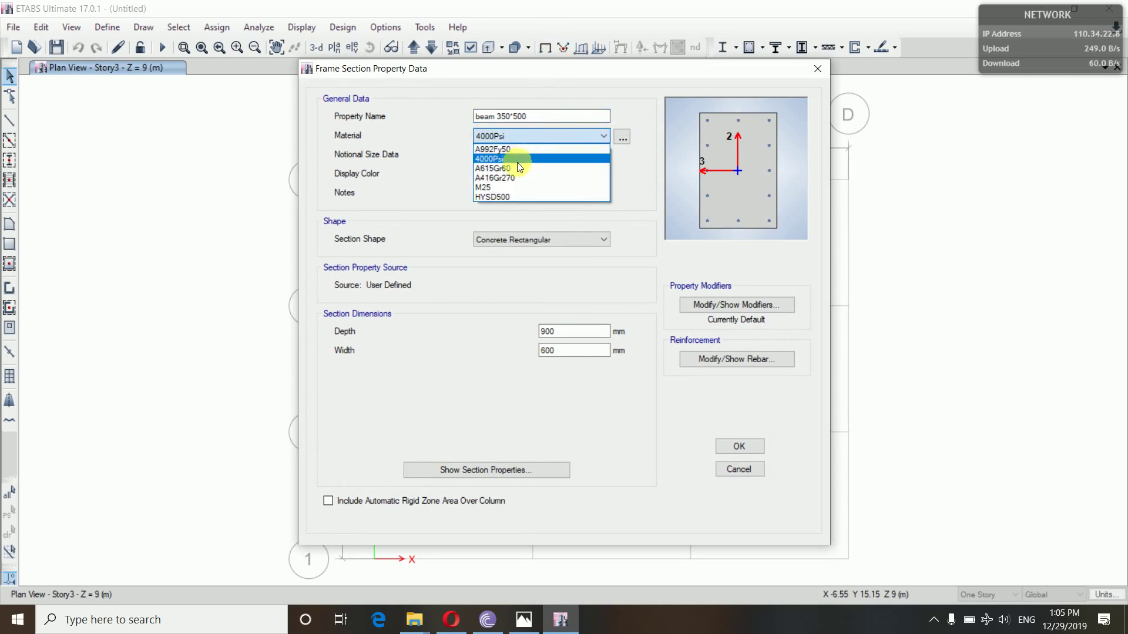
{"action": "left_click", "coordinate": [502, 187]}
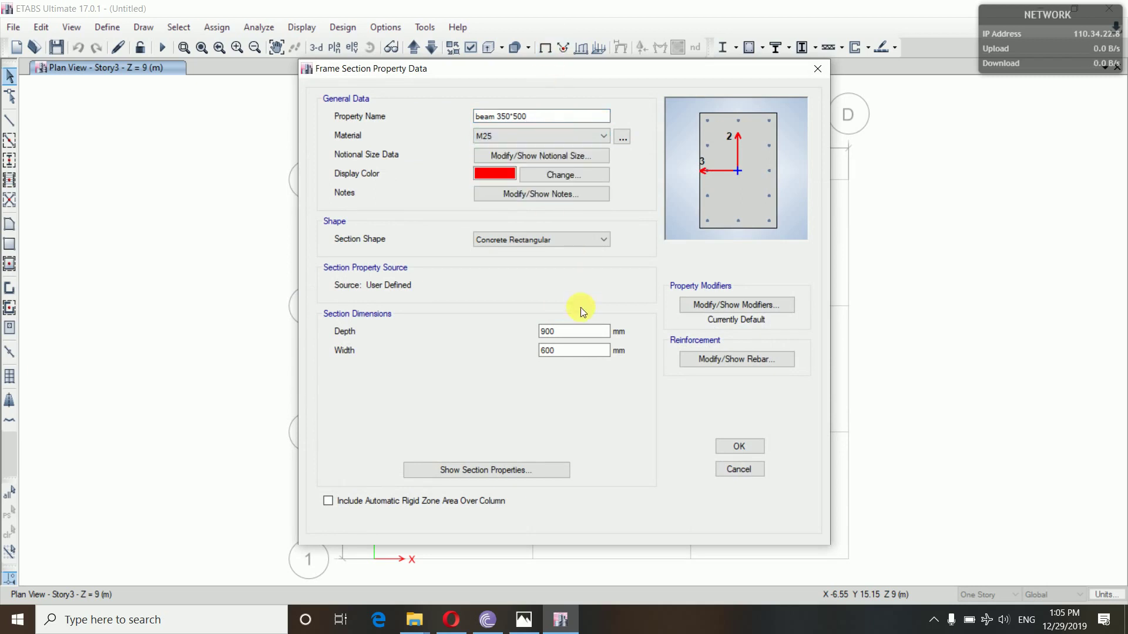
Give the beam 350*500 section a depth of 500 mm and a width of 350 mm
{"action": "left_click", "coordinate": [579, 332]}
{"action": "key", "text": "BackSpace"}
{"action": "key", "text": "BackSpace"}
{"action": "type", "text": "500"}
{"action": "left_click", "coordinate": [581, 353]}
{"action": "key", "text": "BackSpace"}
{"action": "key", "text": "BackSpace"}
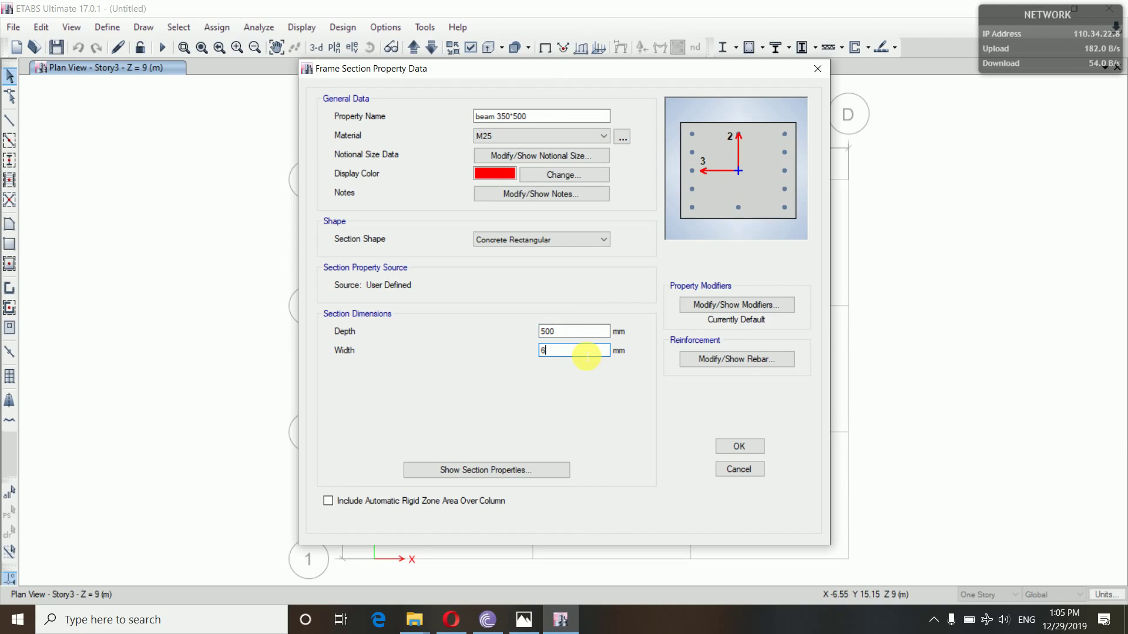
{"action": "type", "text": "300"}
{"action": "key", "text": "BackSpace"}
{"action": "key", "text": "BackSpace"}
Set the reinforcement design type of the beam 350*500 section to M3 Design Only (Beam)
{"action": "left_click", "coordinate": [734, 359]}
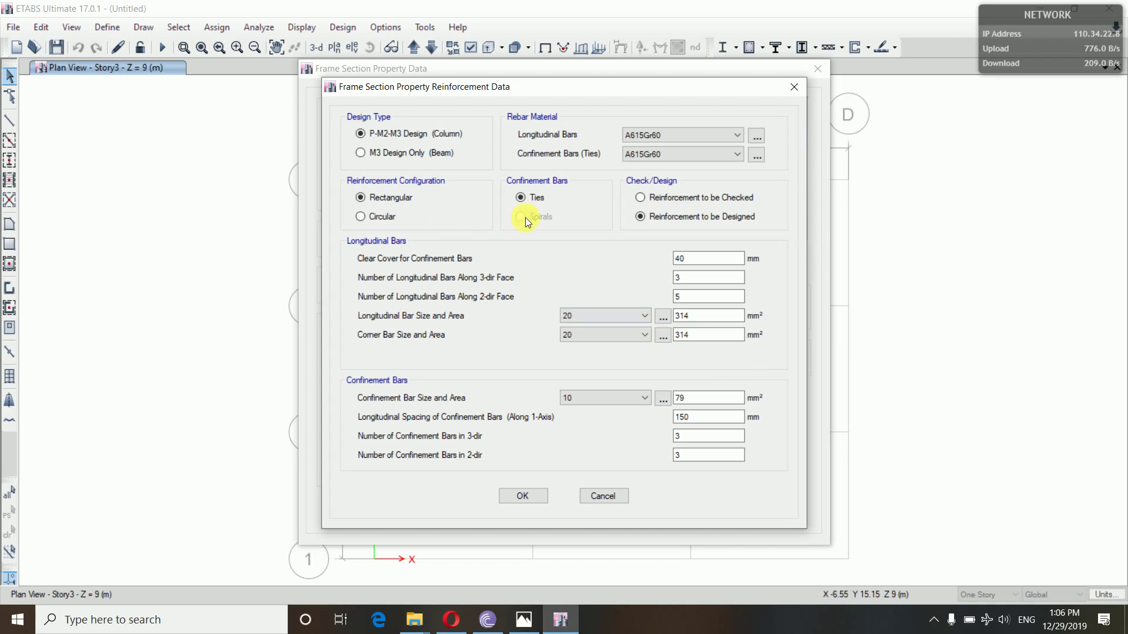
{"action": "left_click", "coordinate": [376, 153]}
{"action": "left_click", "coordinate": [403, 135]}
{"action": "left_click", "coordinate": [363, 153]}
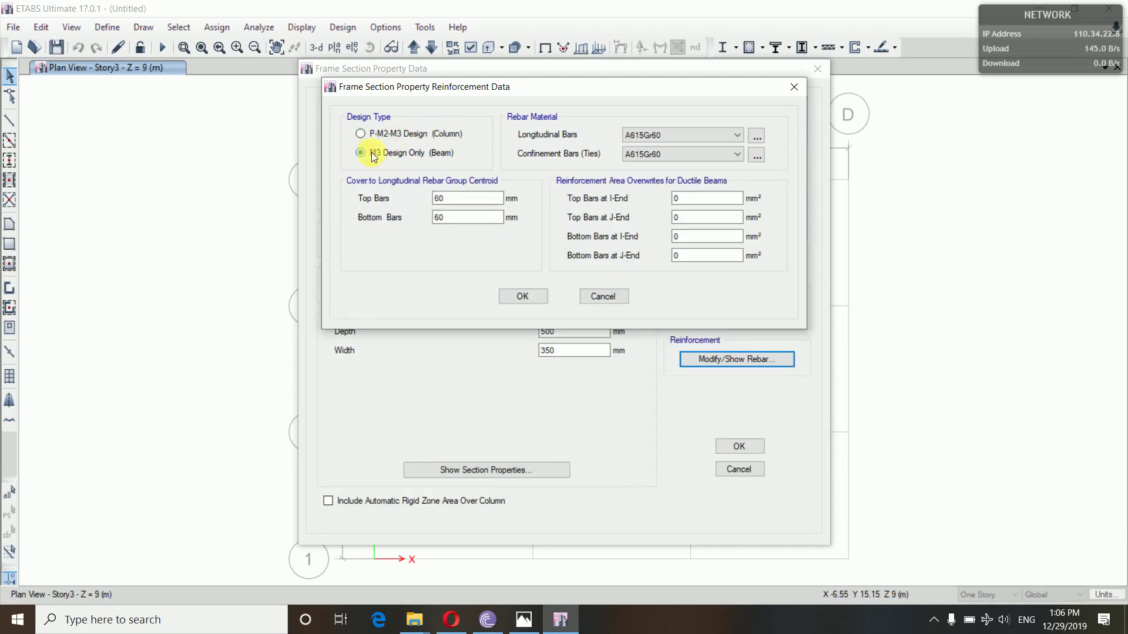
Set the beam's longitudinal and confinement bar materials to HYSD500, then save the section and accept the frame properties
{"action": "left_click", "coordinate": [710, 135]}
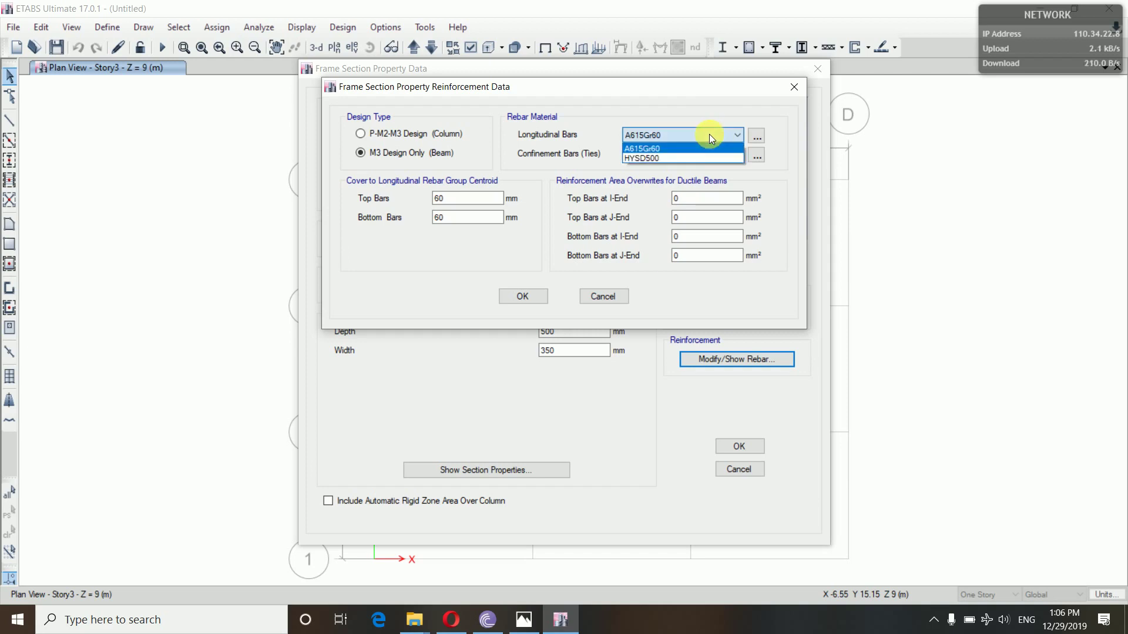
{"action": "left_click", "coordinate": [684, 158]}
{"action": "left_click", "coordinate": [682, 155]}
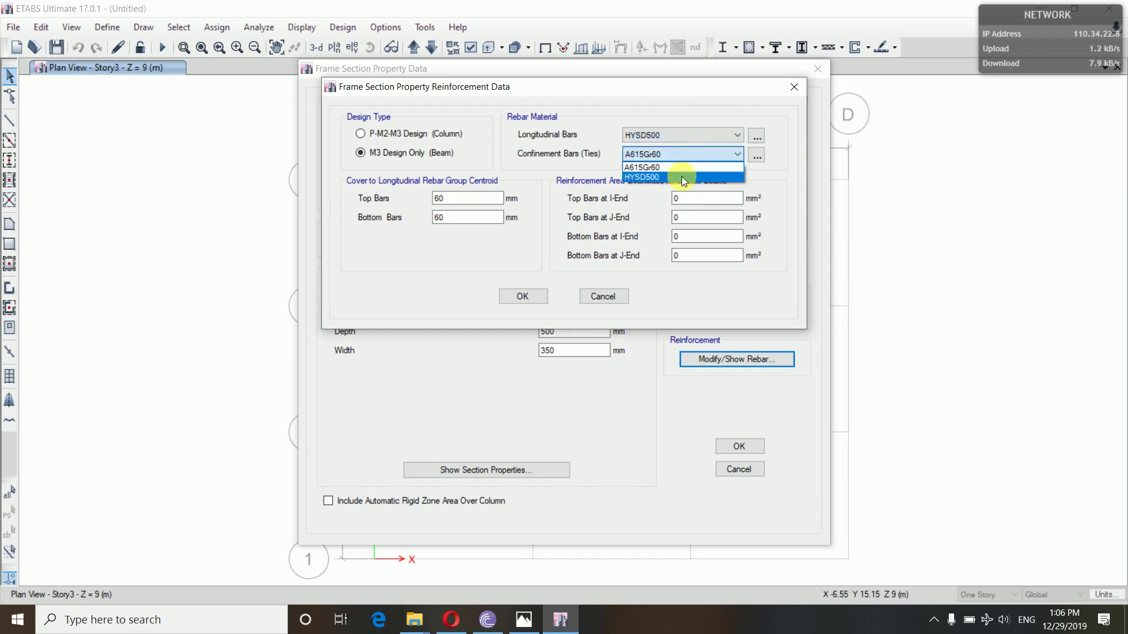
{"action": "left_click", "coordinate": [682, 176]}
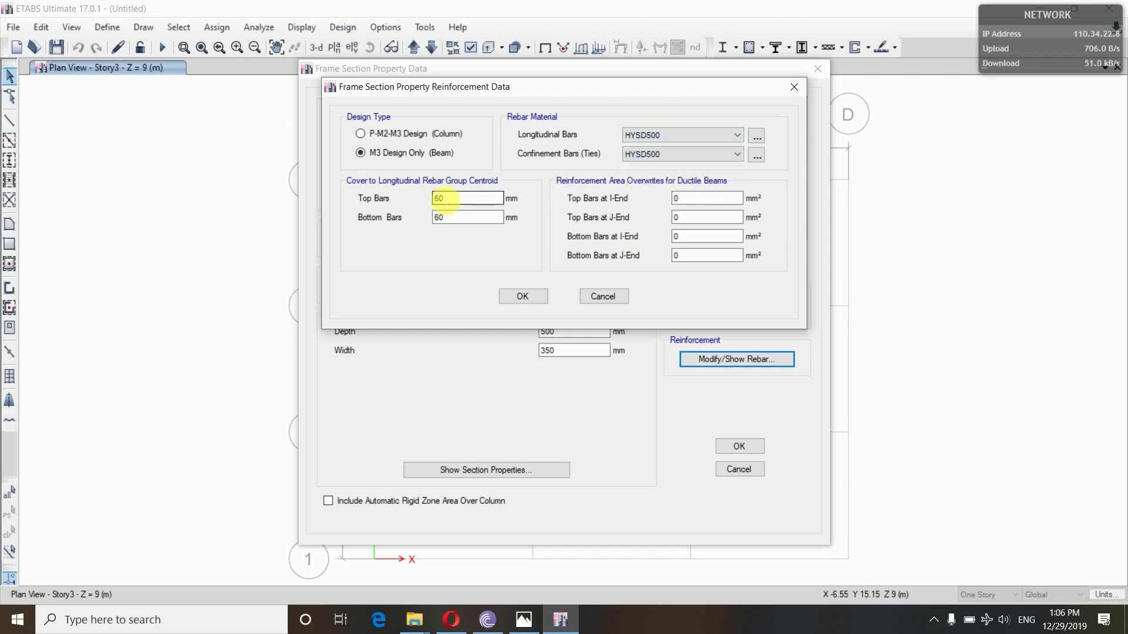
{"action": "double_click", "coordinate": [444, 219]}
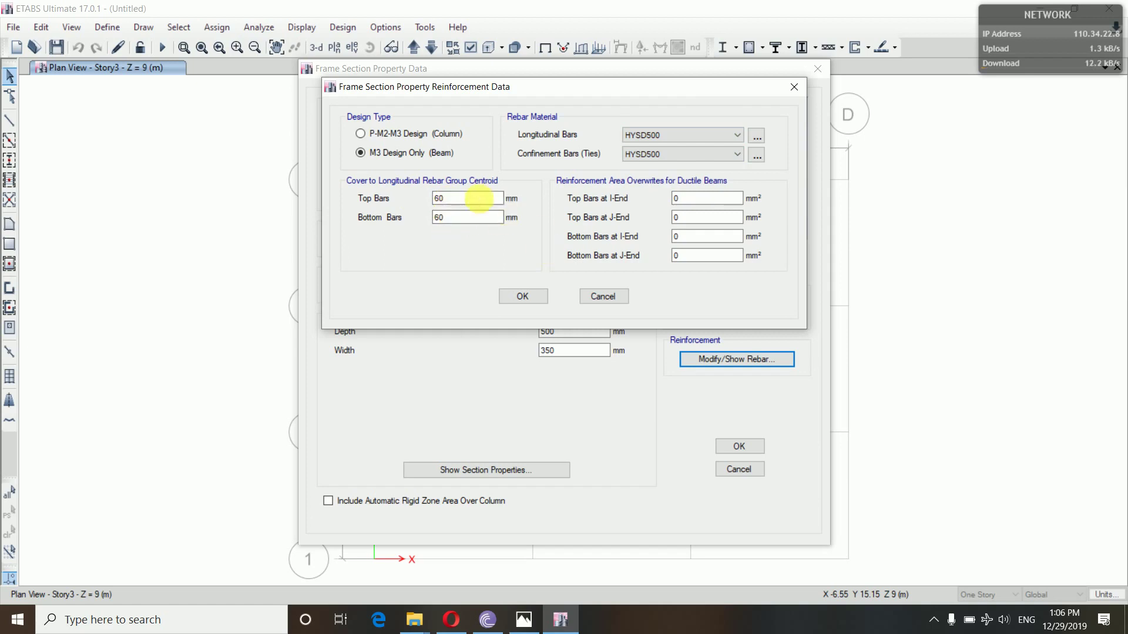
{"action": "double_click", "coordinate": [449, 200]}
{"action": "left_click", "coordinate": [524, 295]}
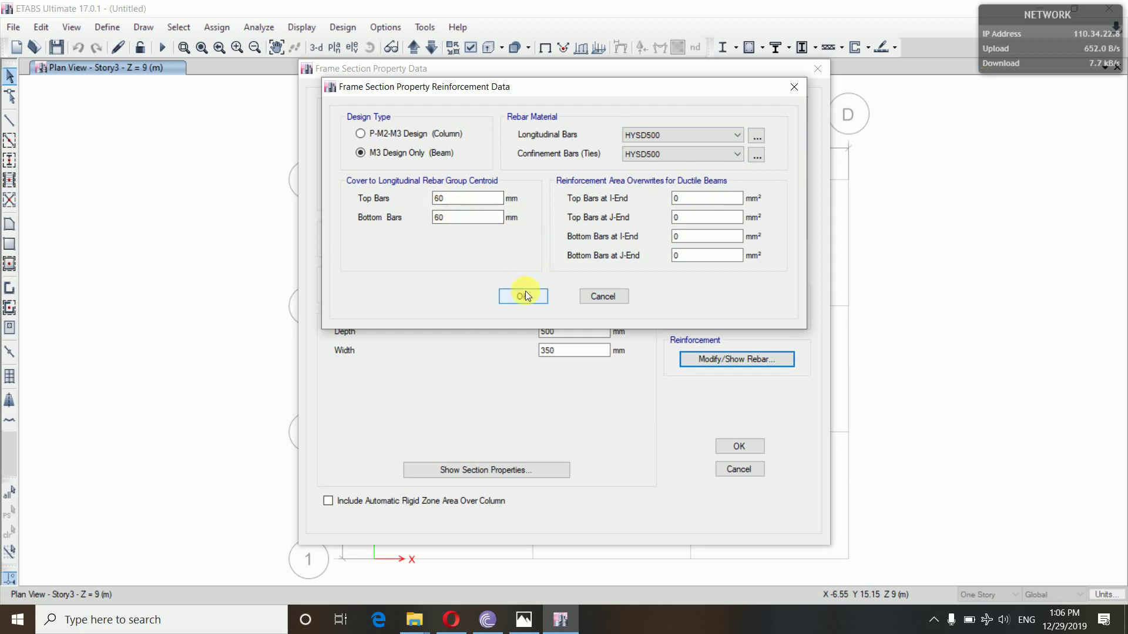
{"action": "left_click", "coordinate": [739, 447]}
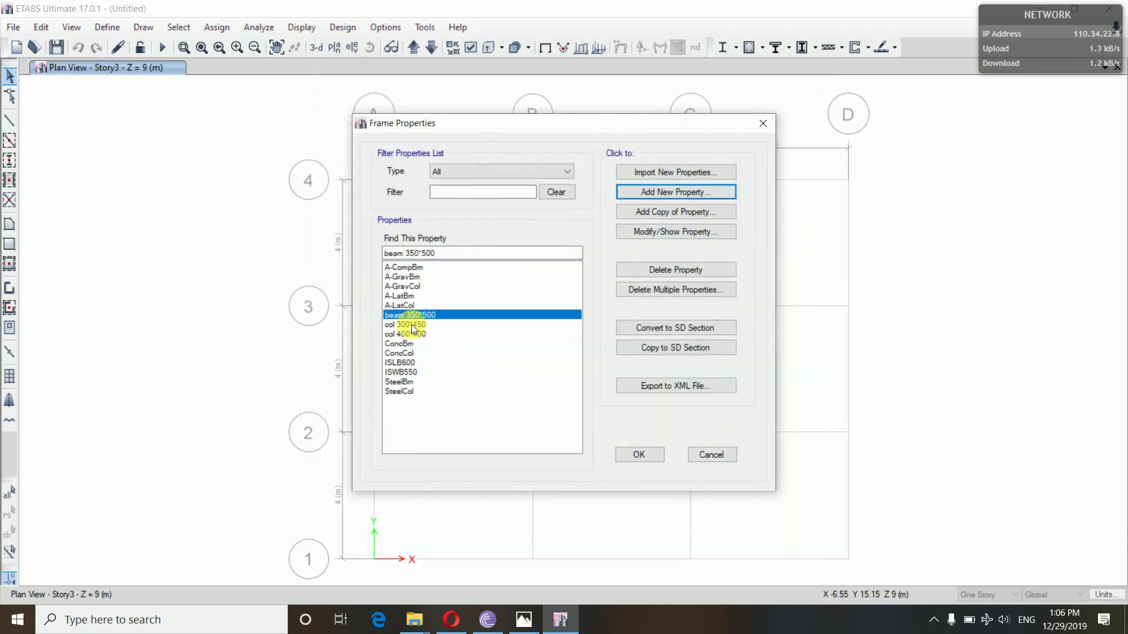
{"action": "left_click", "coordinate": [642, 455]}
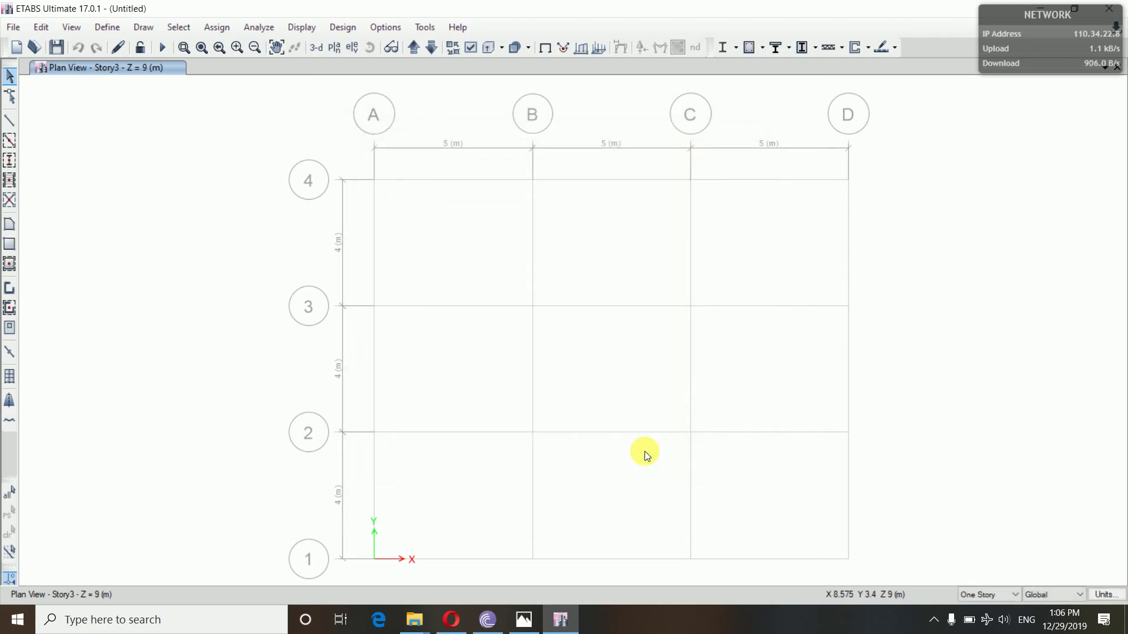
Open the Slab1 slab property for modification and rename it "Slab 140"
{"action": "left_click", "coordinate": [111, 31]}
{"action": "mouse_move", "coordinate": [141, 72]}
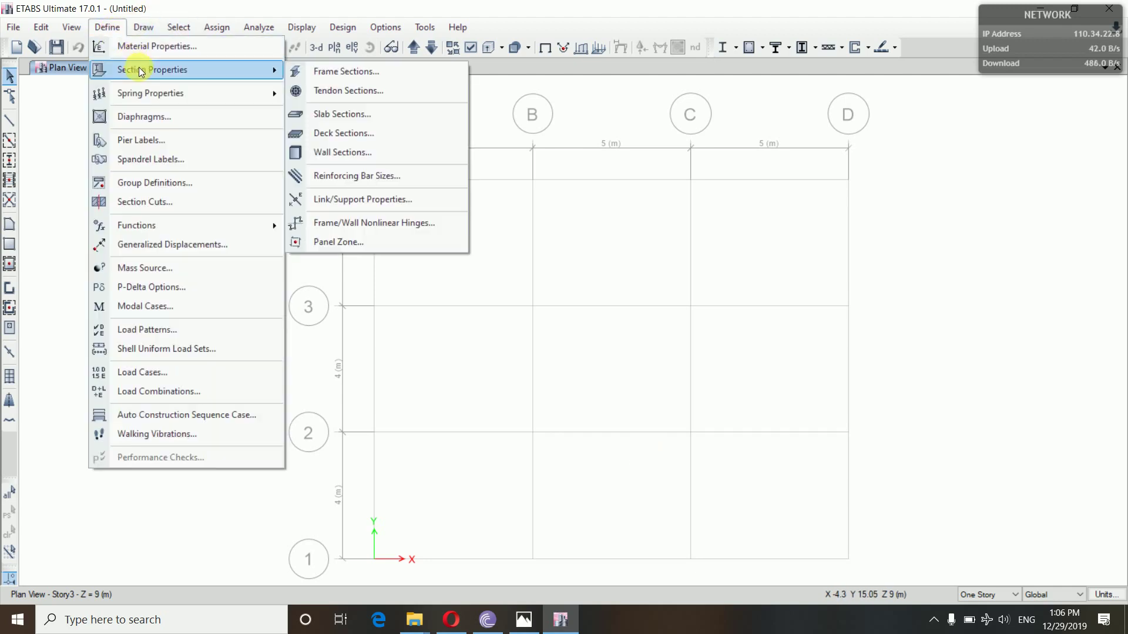
{"action": "left_click", "coordinate": [340, 114]}
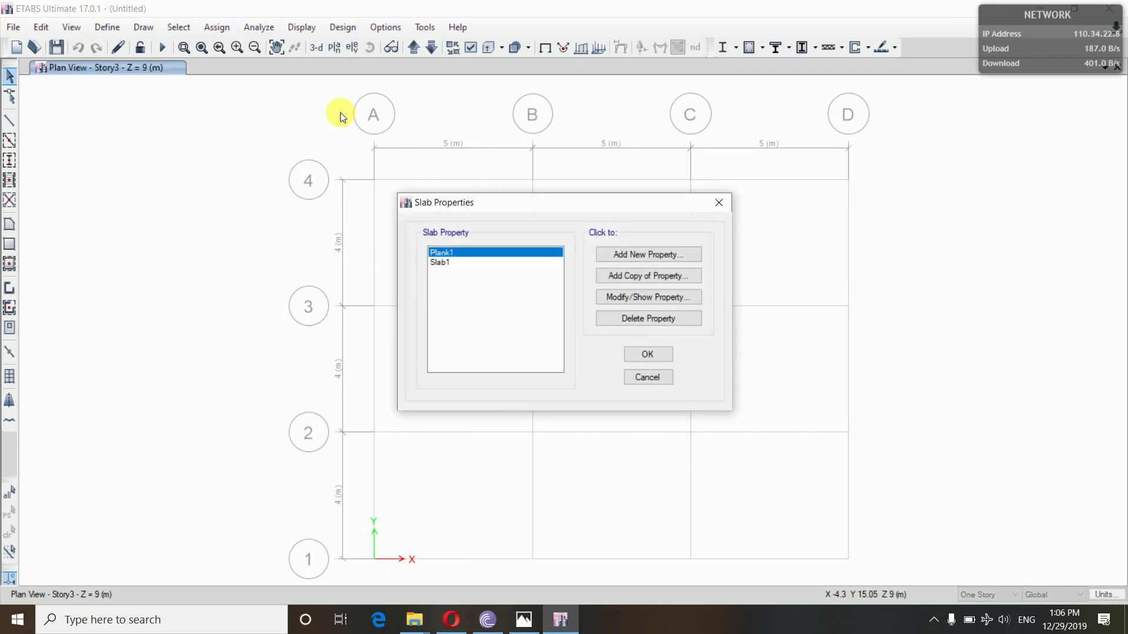
{"action": "left_click", "coordinate": [469, 264]}
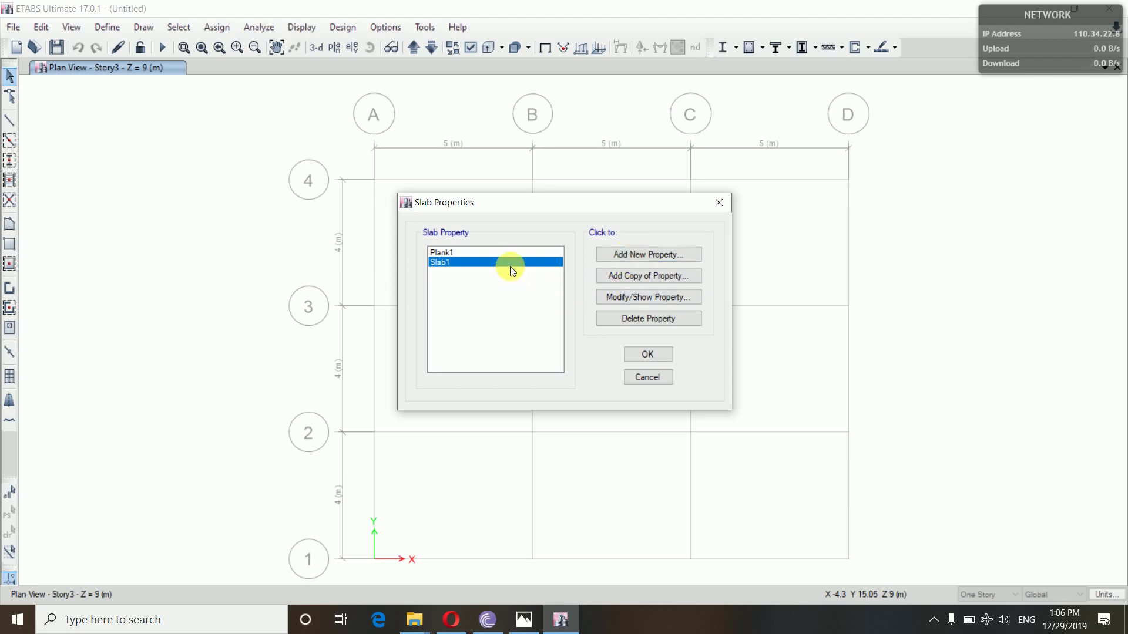
{"action": "left_click", "coordinate": [619, 297]}
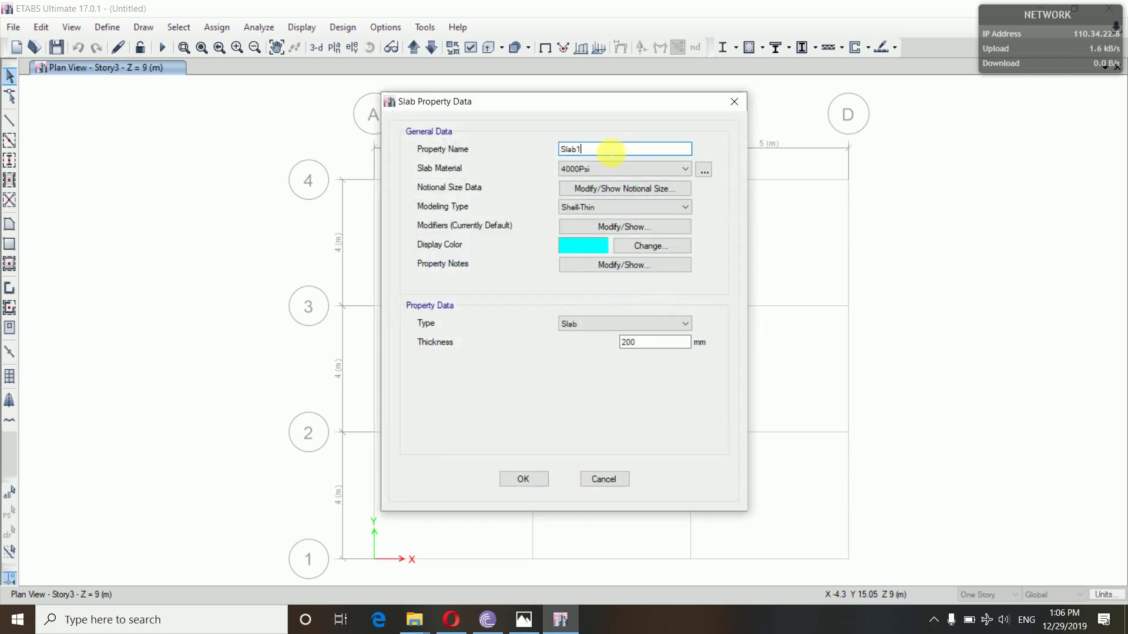
{"action": "key", "text": "BackSpace"}
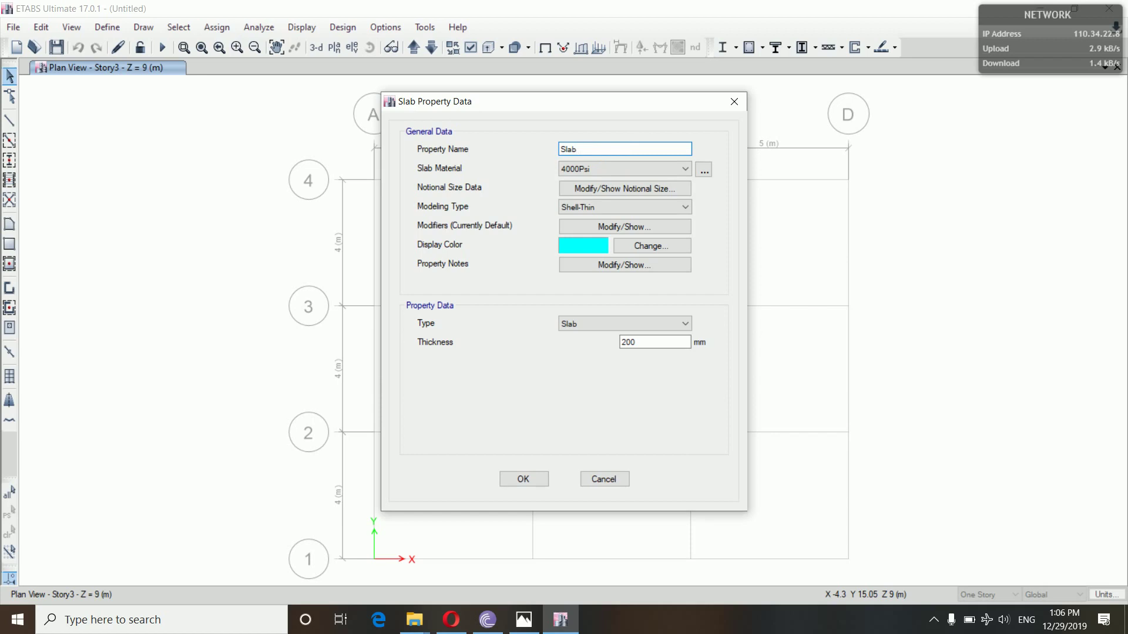
{"action": "type", "text": "140"}
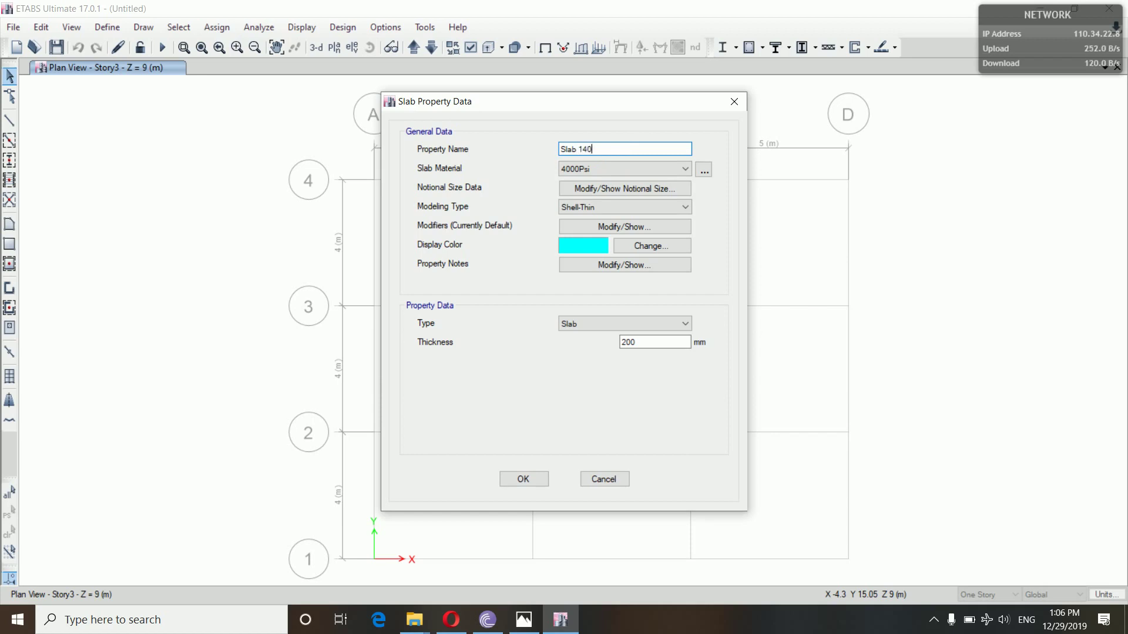
Give Slab 140 the M25 material and a thickness of 140 mm, and save the slab properties
{"action": "left_click", "coordinate": [629, 171]}
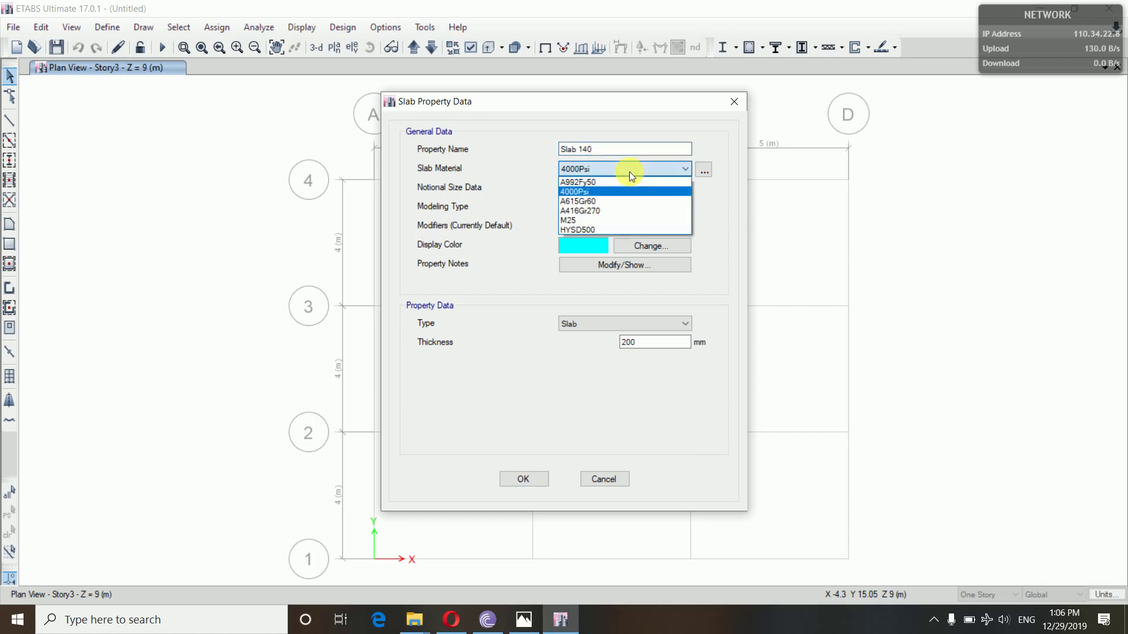
{"action": "left_click", "coordinate": [587, 220]}
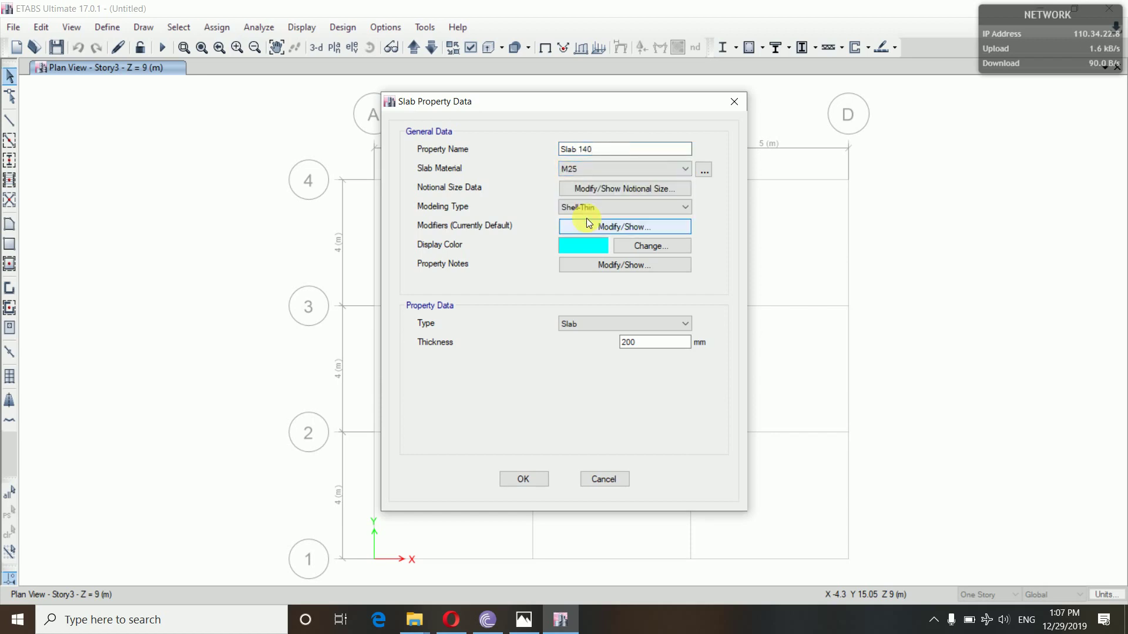
{"action": "left_click", "coordinate": [649, 345]}
{"action": "key", "text": "BackSpace"}
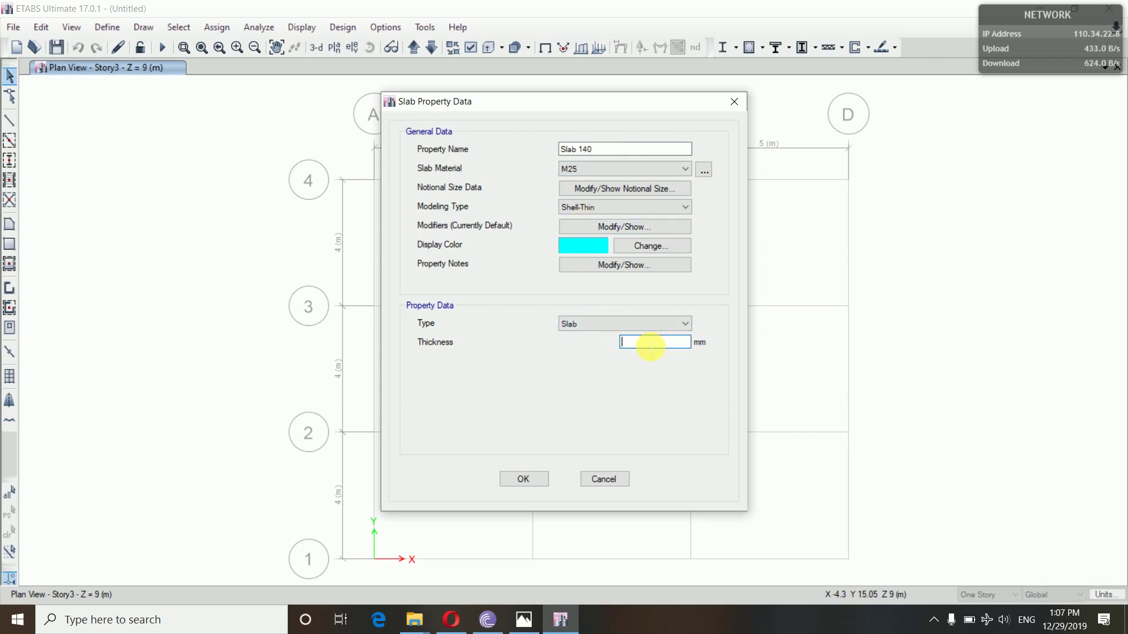
{"action": "type", "text": "140"}
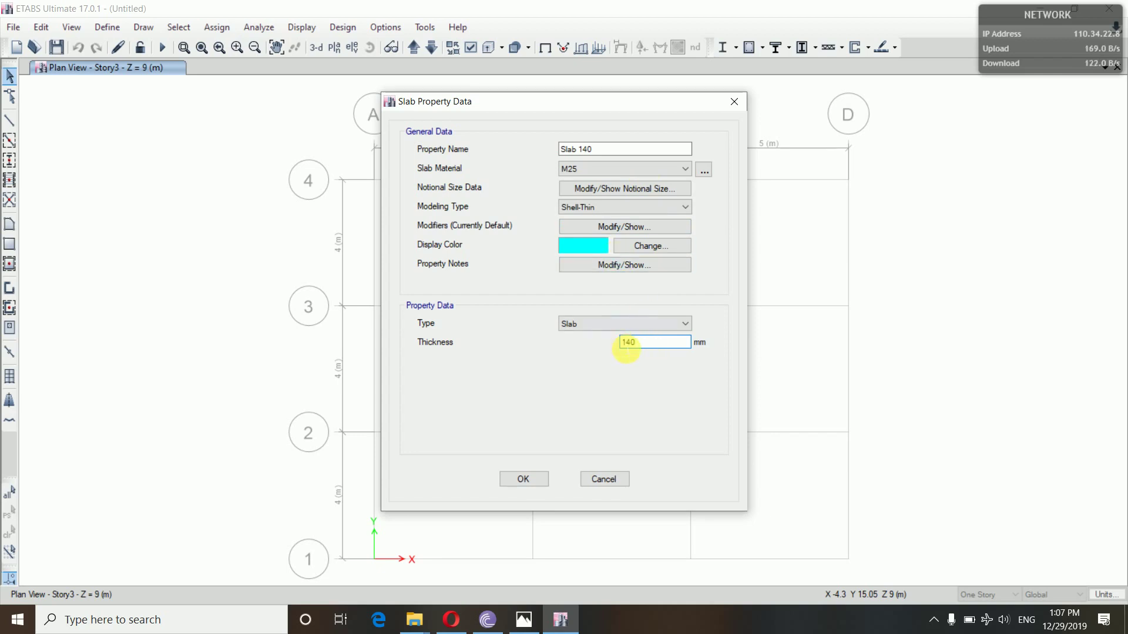
{"action": "left_click", "coordinate": [528, 477]}
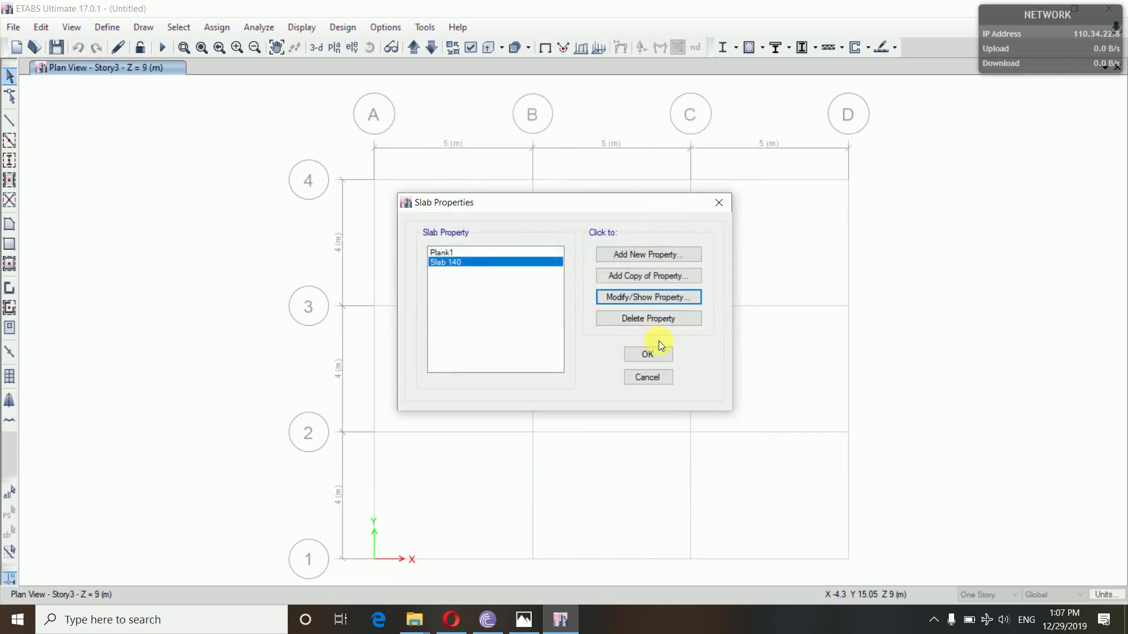
{"action": "left_click", "coordinate": [655, 358]}
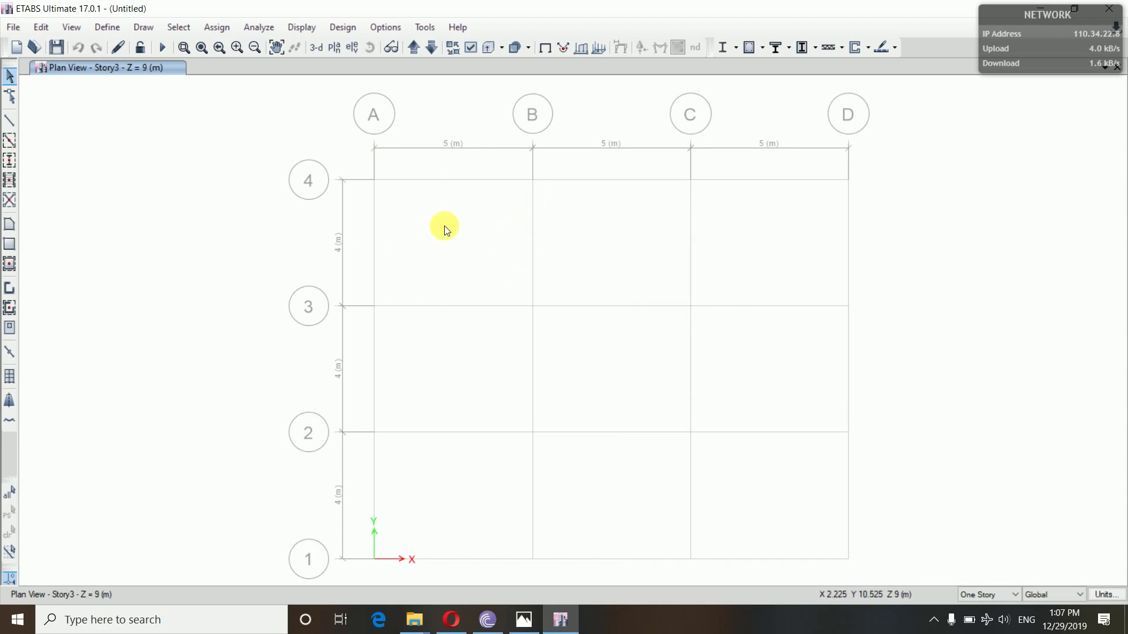
Set the drawing scope to Similar Stories and bring up the Story1 plan view at Z = 3 m
{"action": "left_click", "coordinate": [1002, 594]}
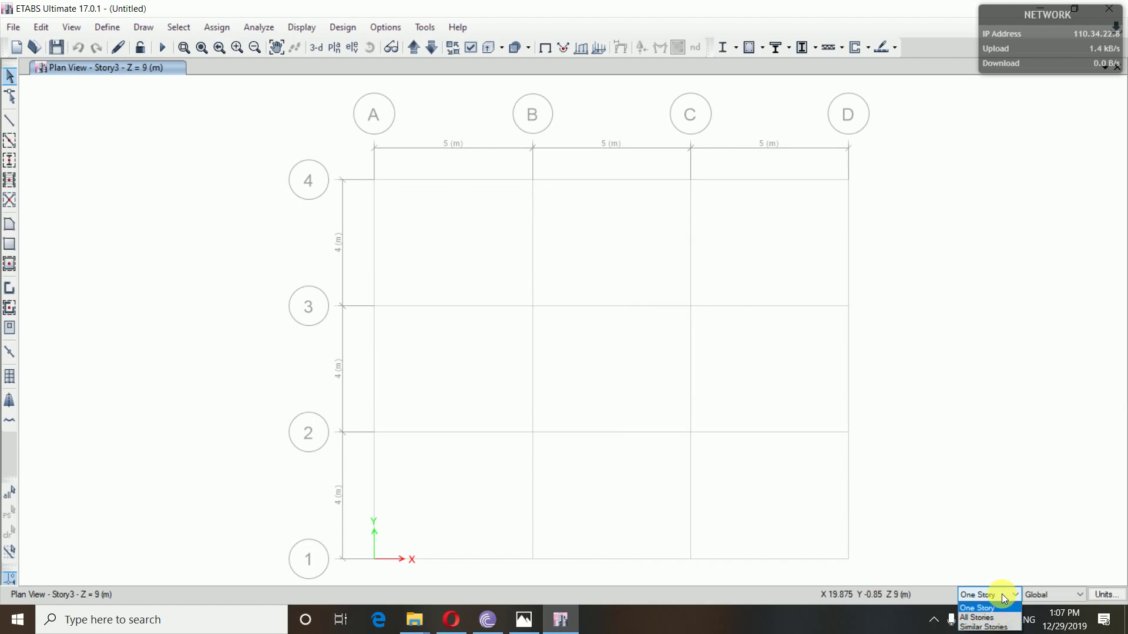
{"action": "left_click", "coordinate": [981, 627]}
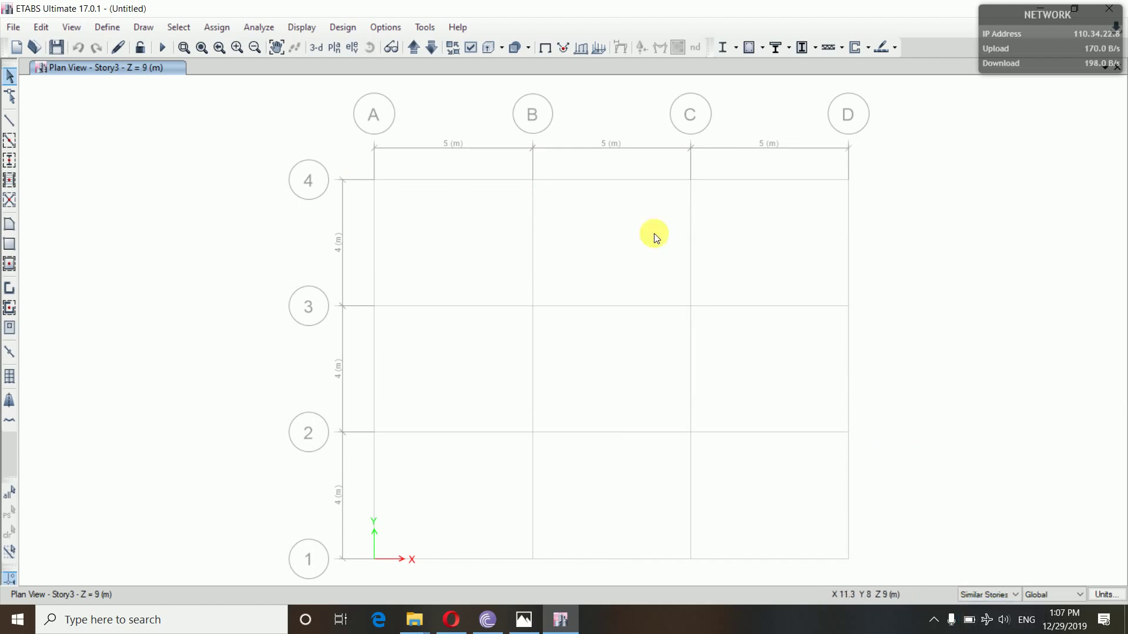
{"action": "left_click", "coordinate": [431, 48]}
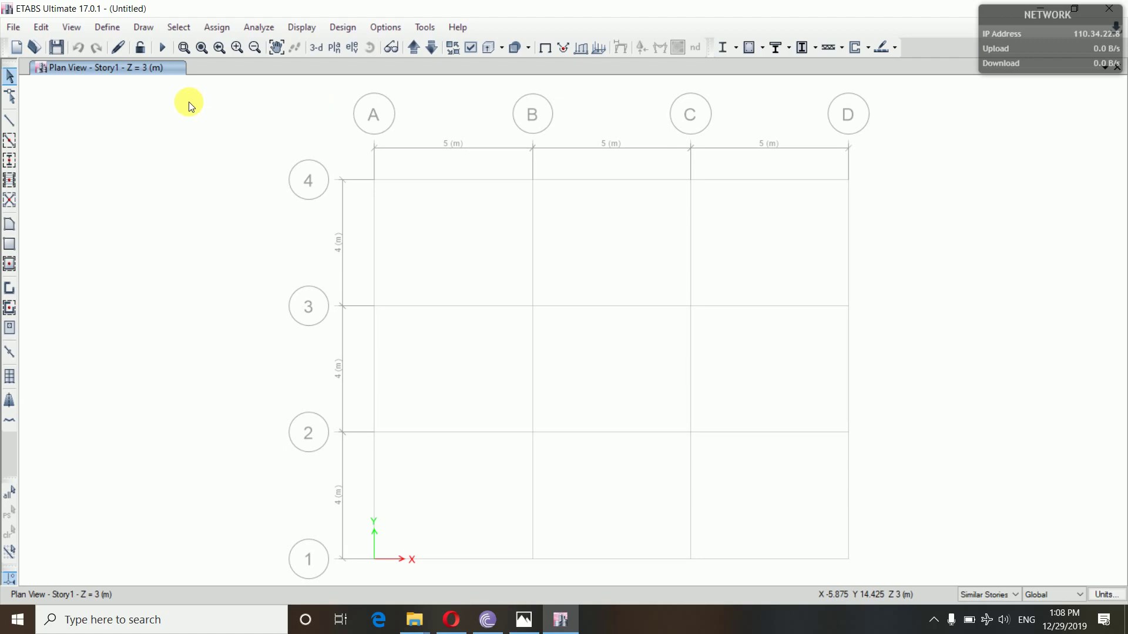
{"action": "left_click", "coordinate": [148, 26]}
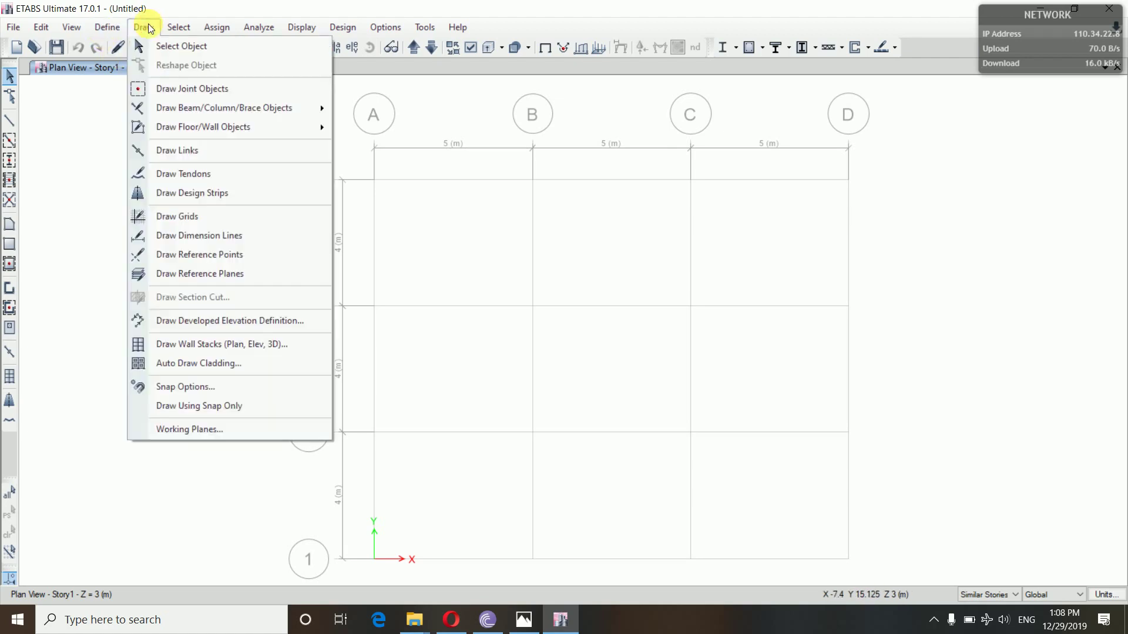
{"action": "mouse_move", "coordinate": [190, 103]}
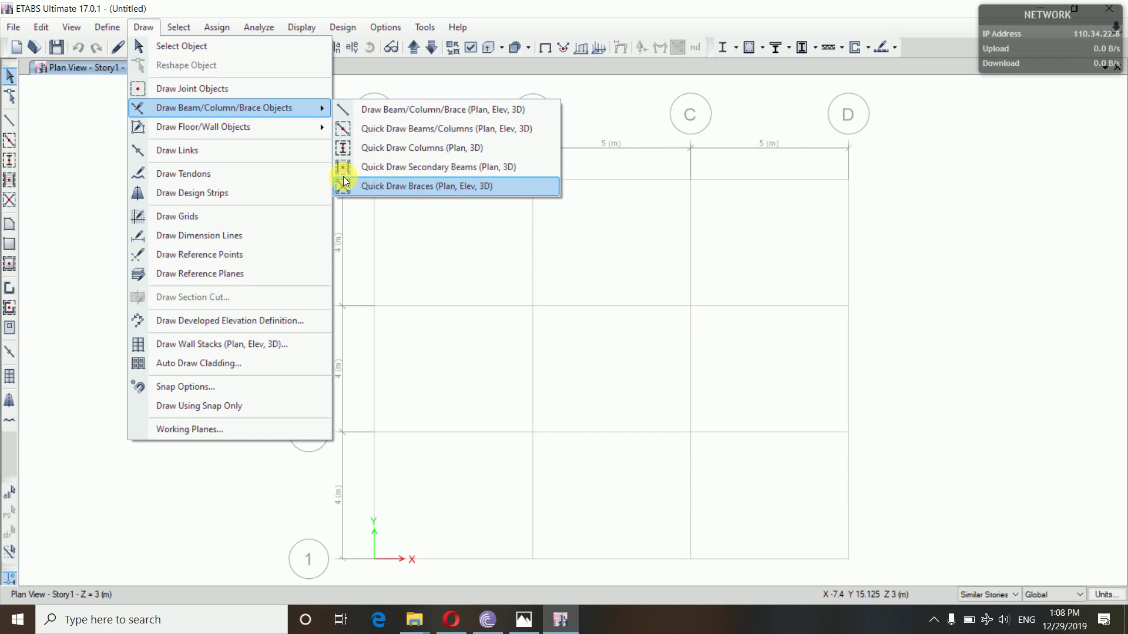
{"action": "mouse_move", "coordinate": [248, 125]}
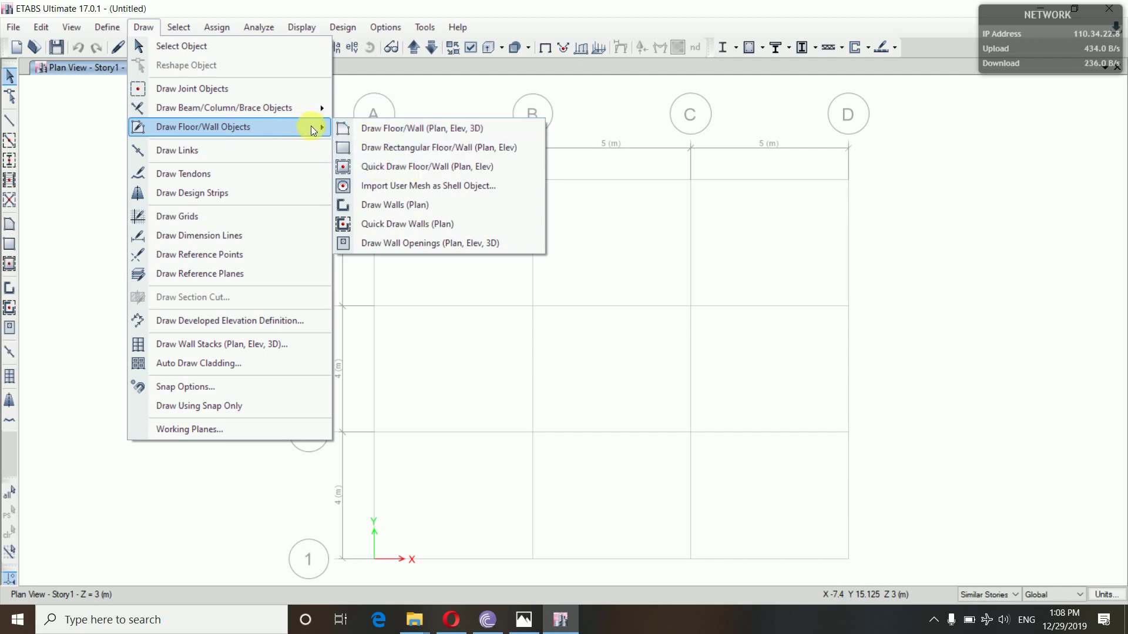
{"action": "mouse_move", "coordinate": [309, 108]}
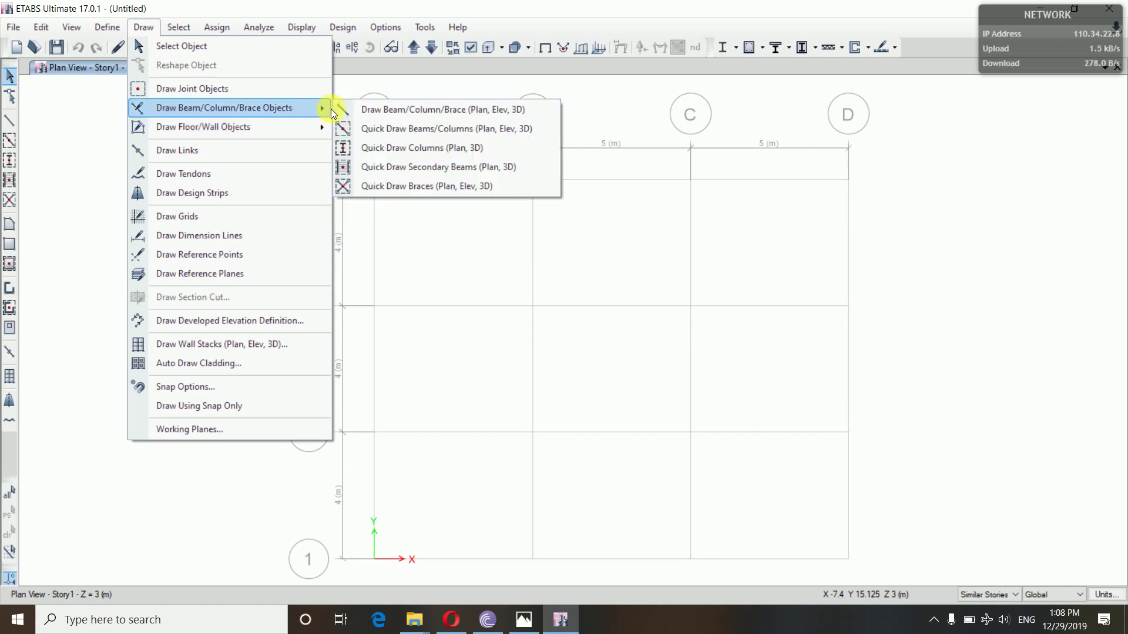
{"action": "left_click", "coordinate": [145, 27]}
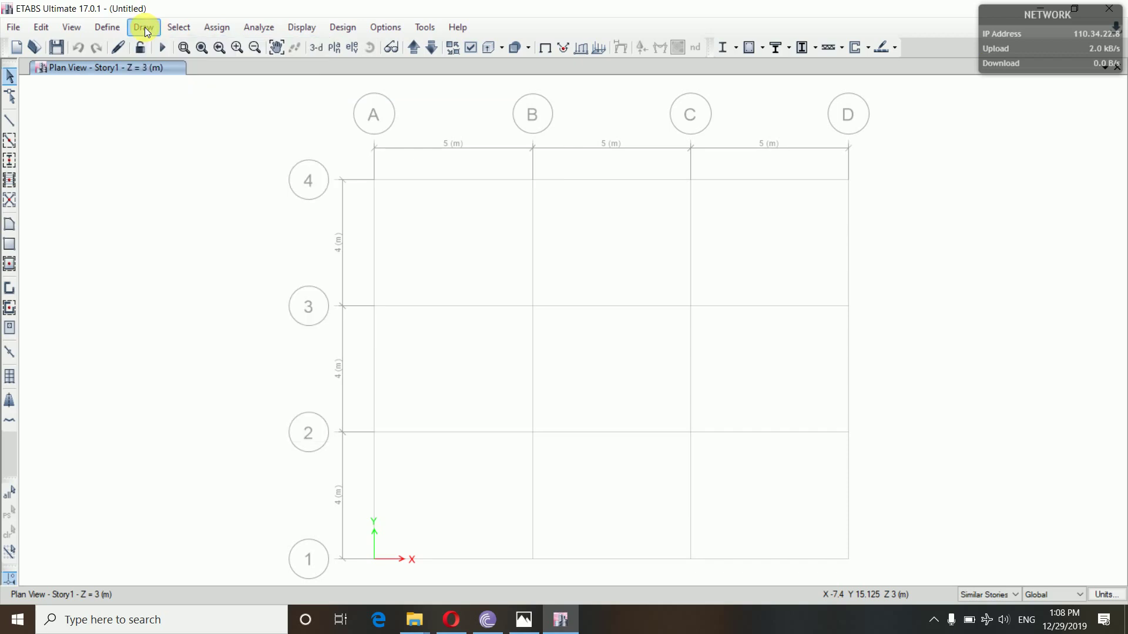
Start Quick Draw Columns and set the section property to col 400*400
{"action": "left_click", "coordinate": [10, 162]}
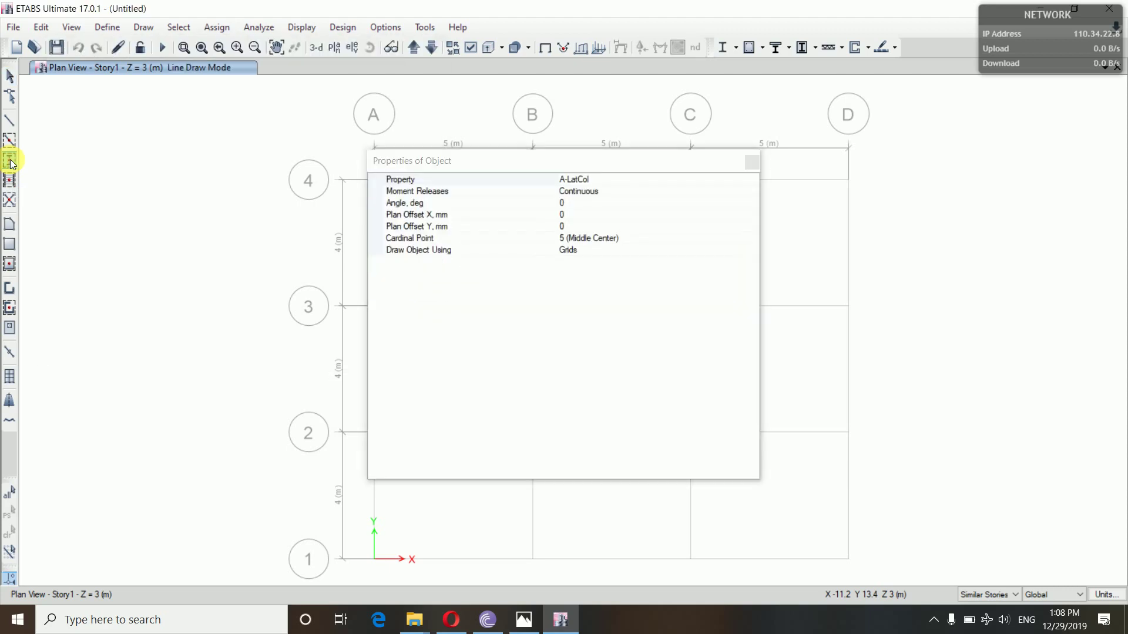
{"action": "left_click", "coordinate": [595, 191]}
{"action": "left_click", "coordinate": [751, 192]}
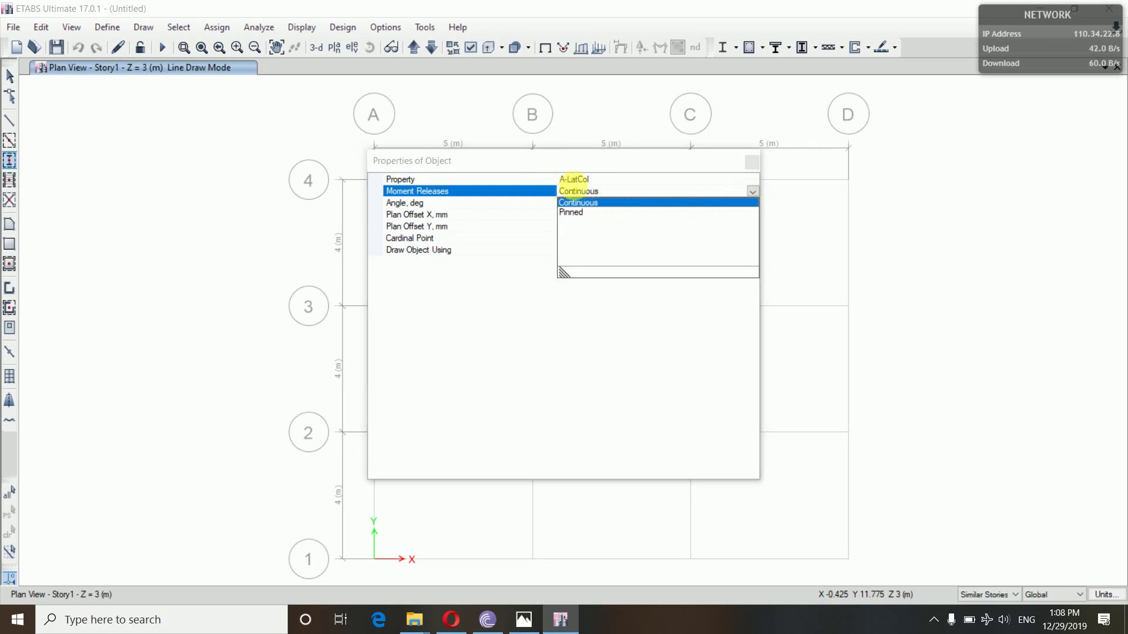
{"action": "left_click", "coordinate": [590, 180]}
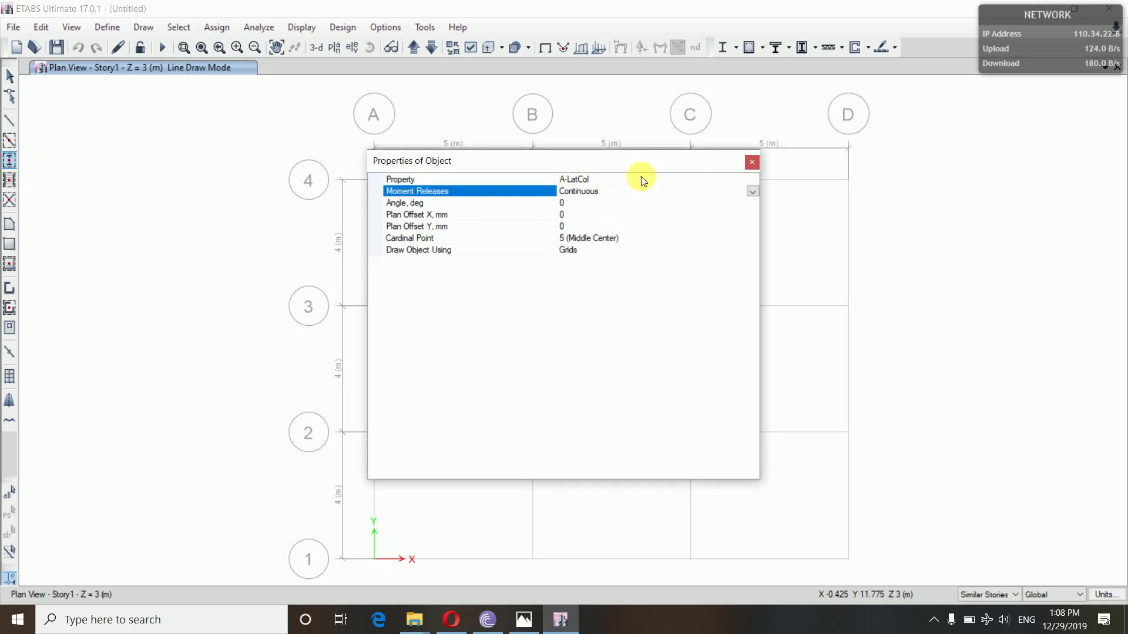
{"action": "left_click", "coordinate": [619, 178]}
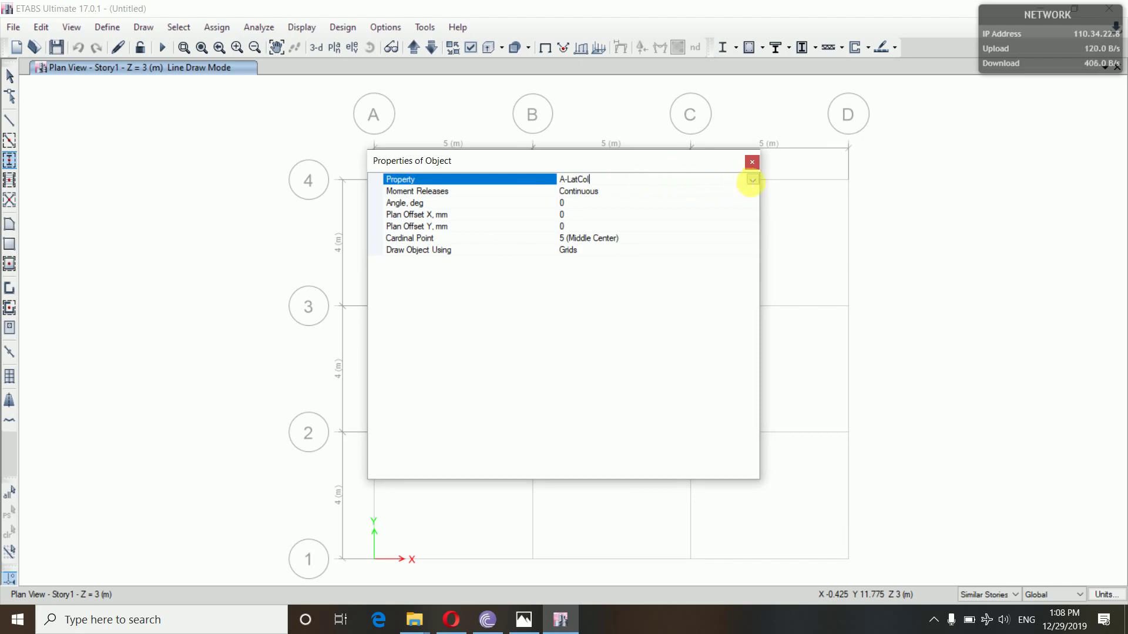
{"action": "left_click", "coordinate": [752, 180]}
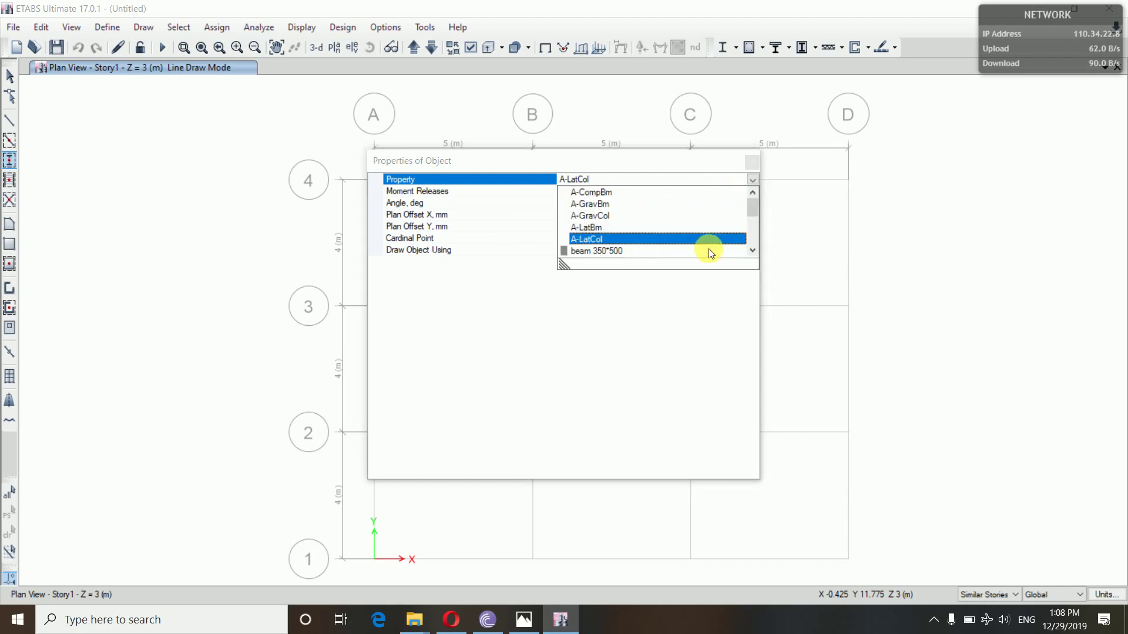
{"action": "left_click", "coordinate": [752, 250]}
{"action": "left_click", "coordinate": [752, 250]}
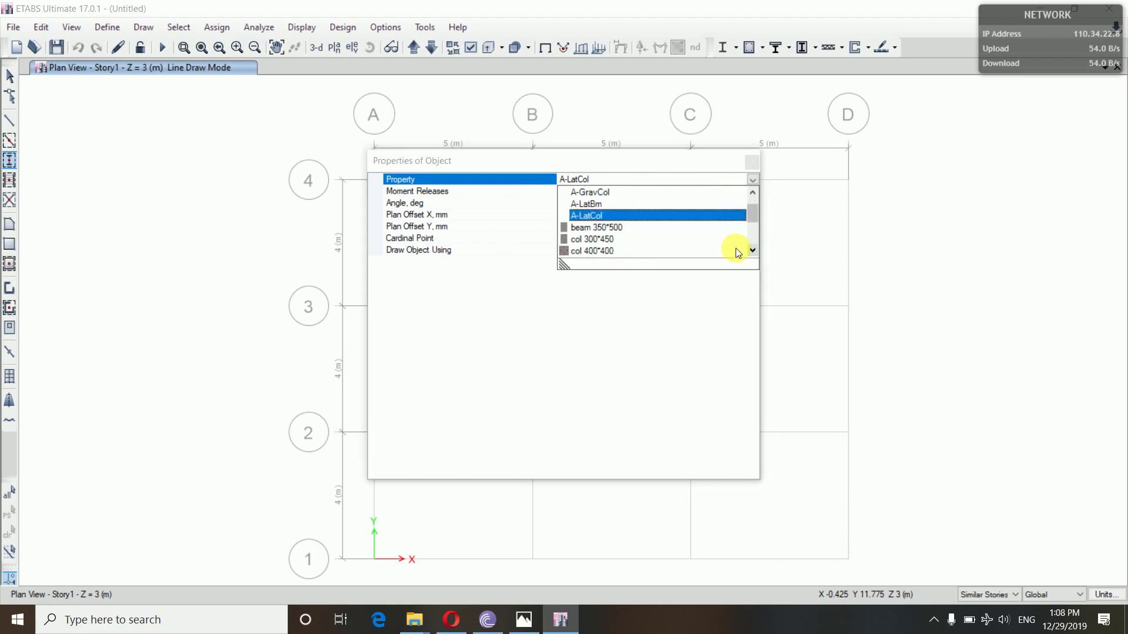
{"action": "left_click", "coordinate": [607, 249]}
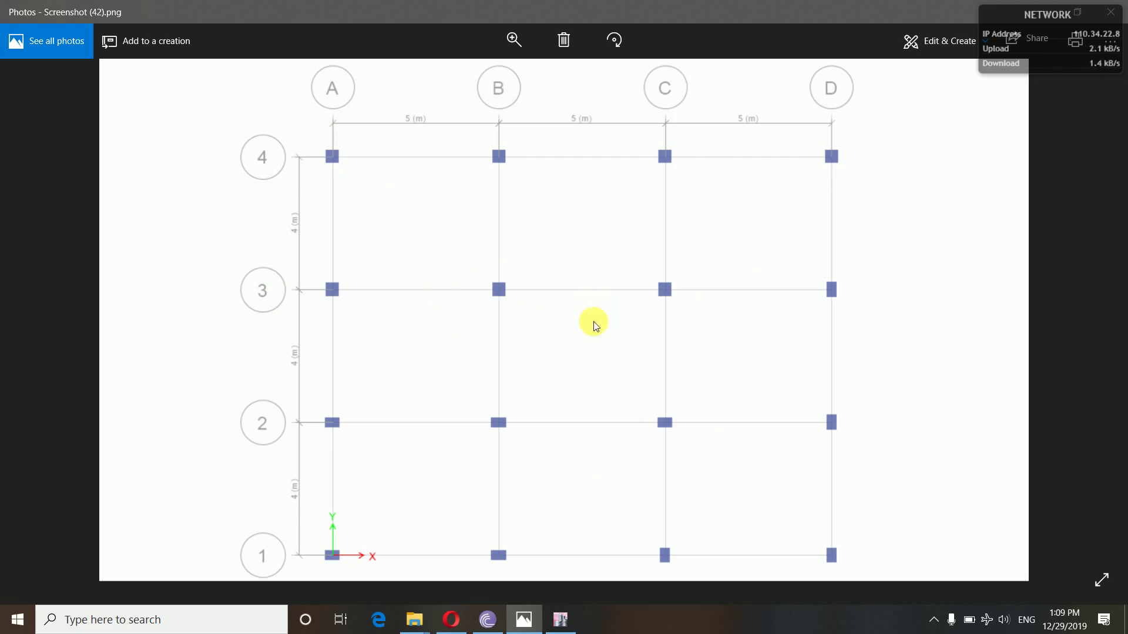
Switch back to ETABS and place columns at grid points A4, B4, C4, D4, C3, B3 and A3 on Story1
{"action": "left_click", "coordinate": [562, 617]}
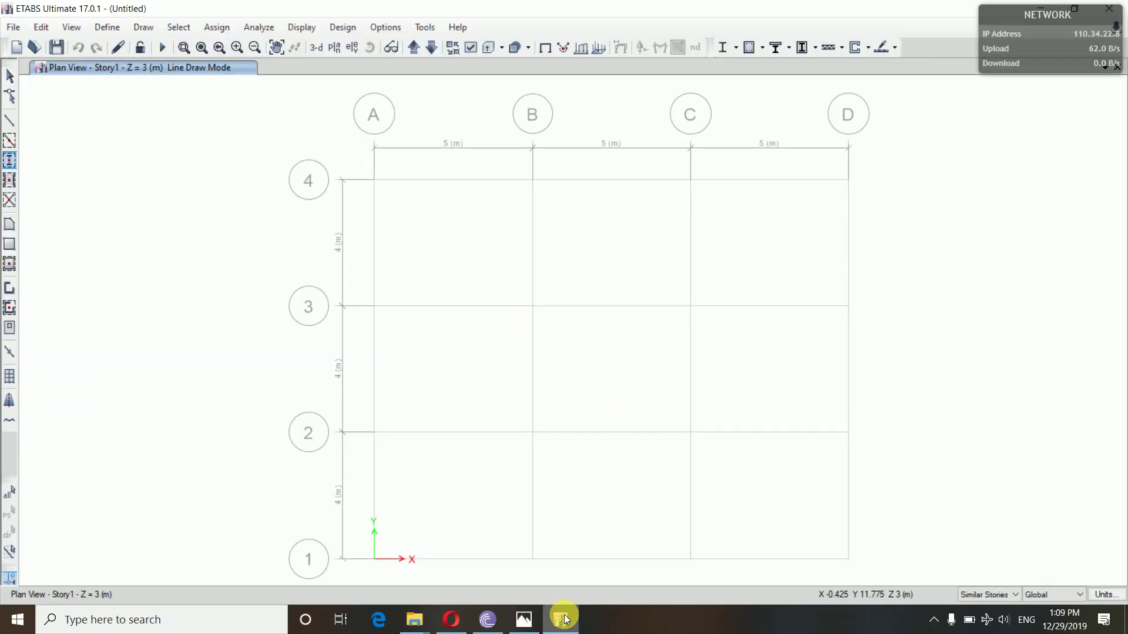
{"action": "left_click", "coordinate": [374, 179]}
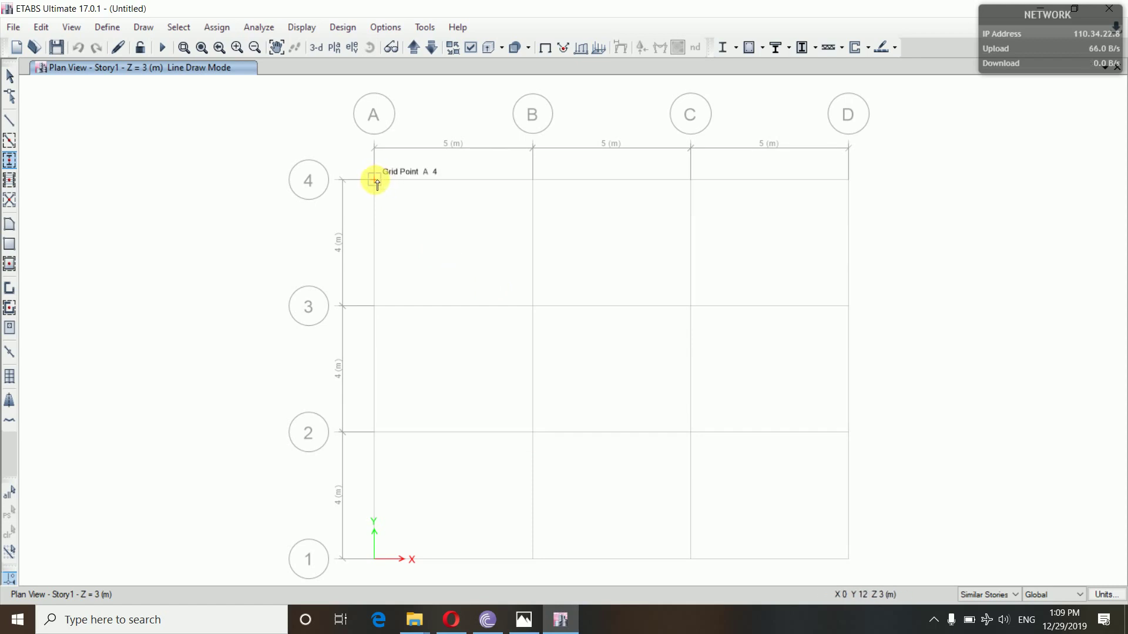
{"action": "left_click", "coordinate": [532, 179]}
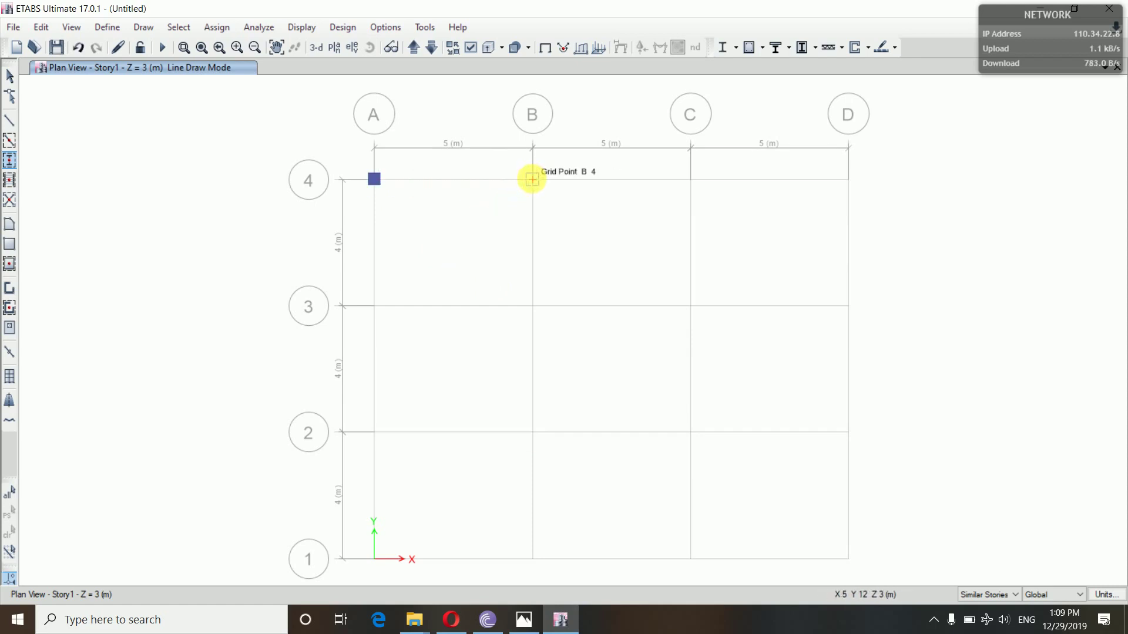
{"action": "left_click", "coordinate": [691, 179]}
{"action": "left_click", "coordinate": [847, 179]}
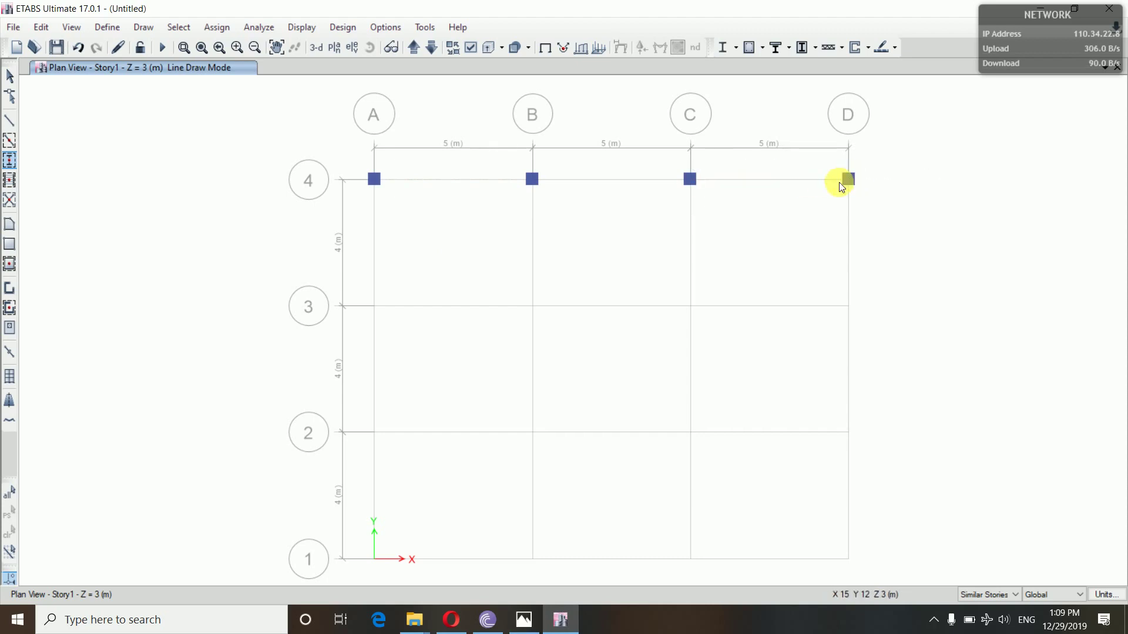
{"action": "left_click", "coordinate": [690, 306]}
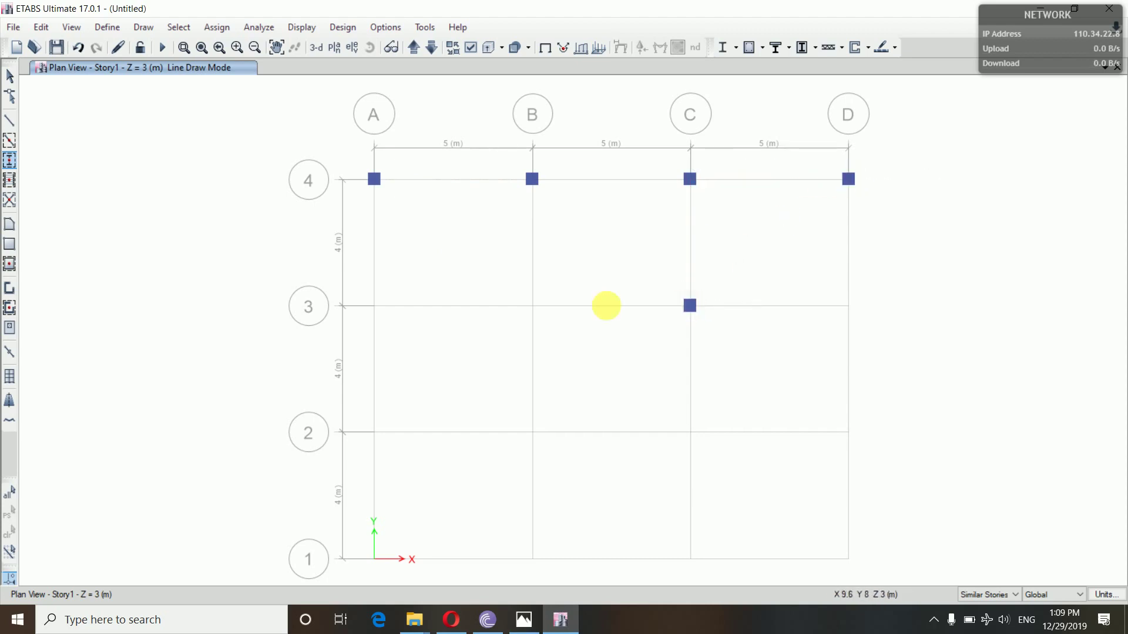
{"action": "left_click", "coordinate": [533, 306]}
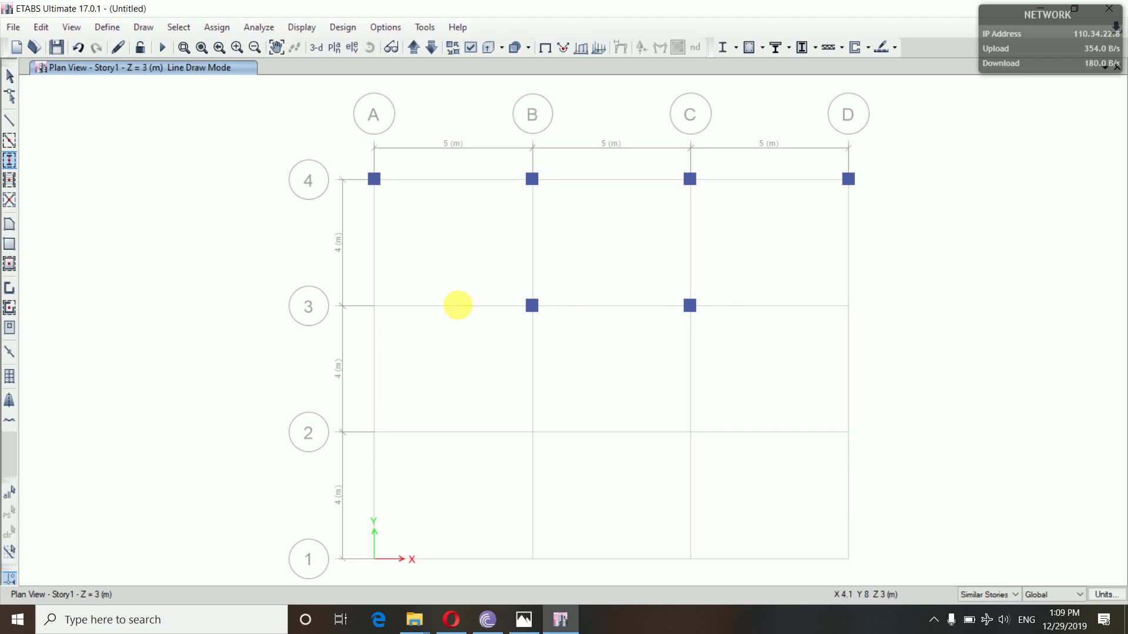
{"action": "left_click", "coordinate": [374, 306]}
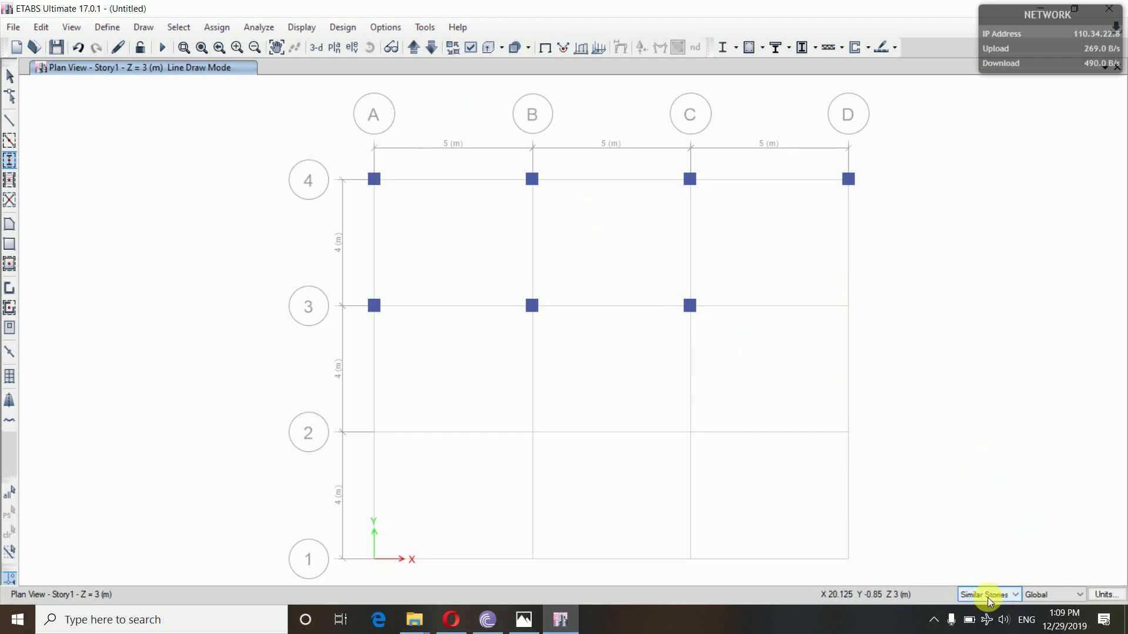
Move up to the Story3 plan and window-draw columns at A to D on grid line 4 and A to C on line 3
{"action": "left_click", "coordinate": [418, 50]}
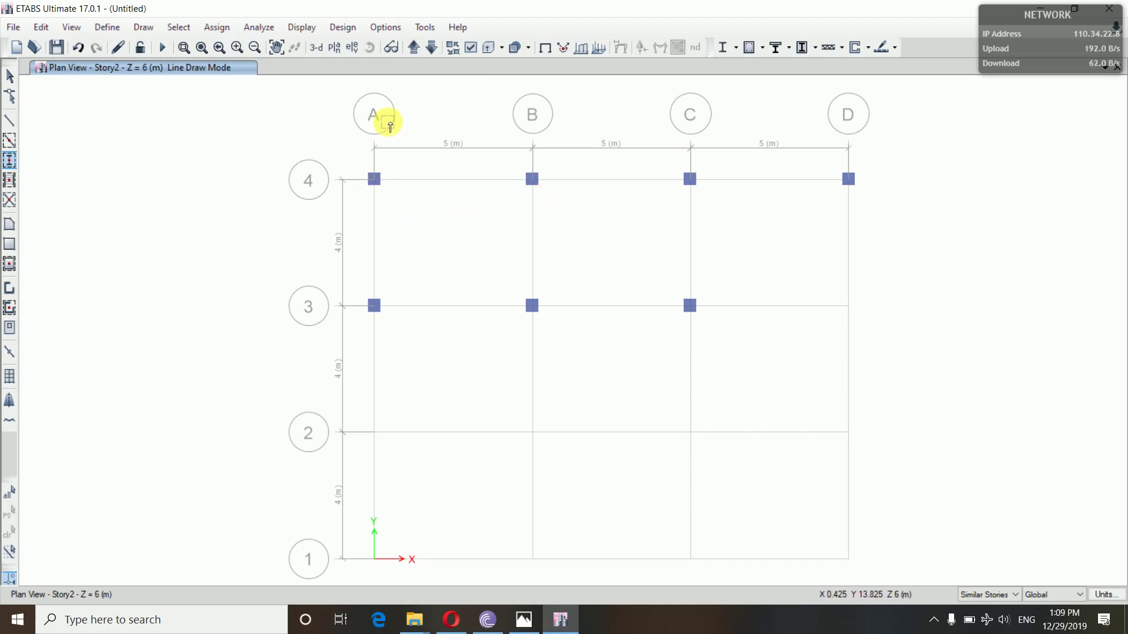
{"action": "left_click", "coordinate": [414, 48]}
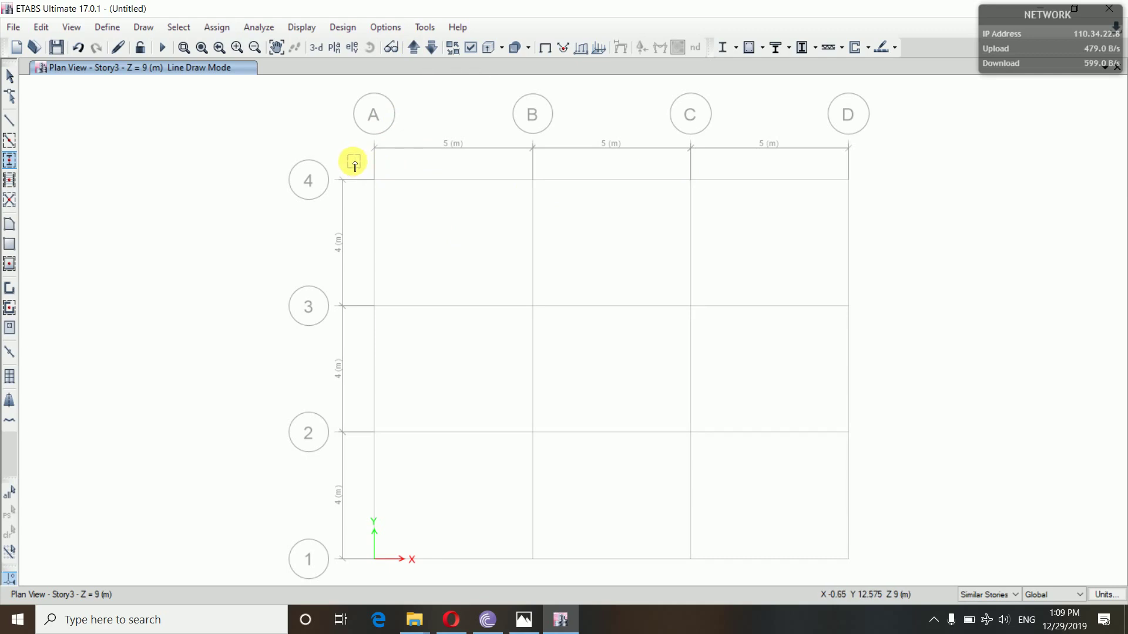
{"action": "left_click_drag", "start_coordinate": [355, 162], "coordinate": [874, 211]}
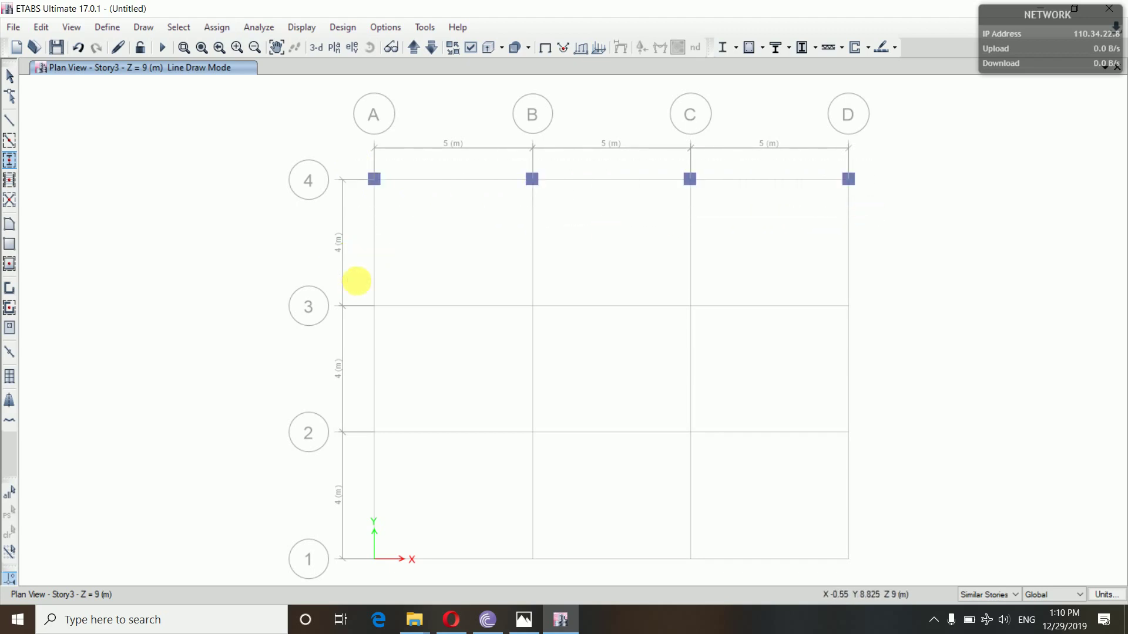
{"action": "left_click_drag", "start_coordinate": [357, 280], "coordinate": [705, 332]}
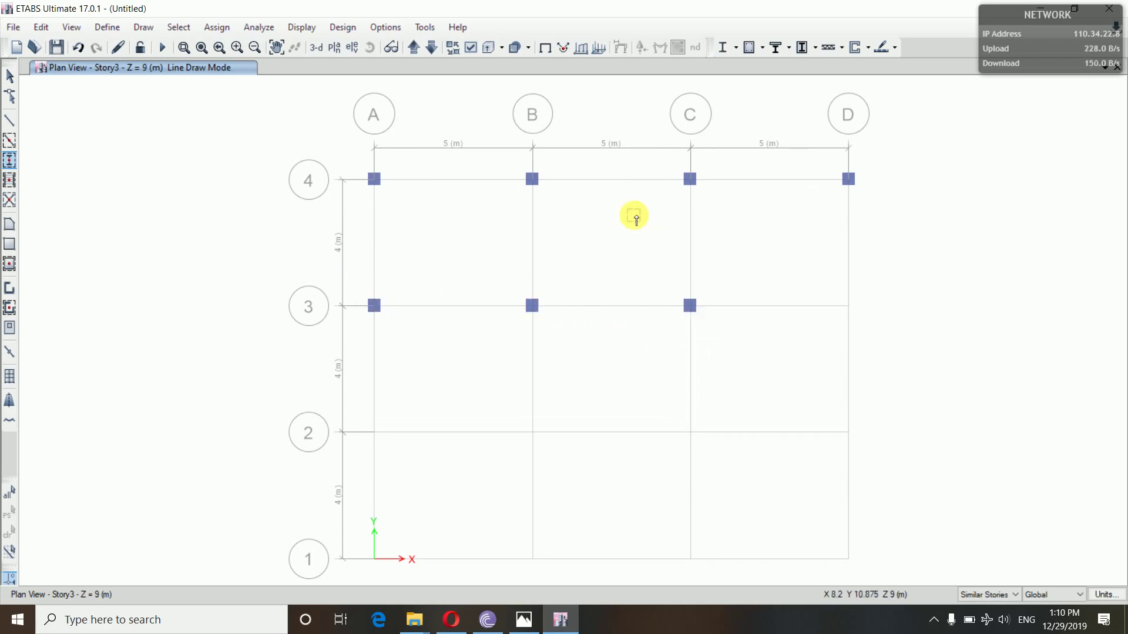
View the Story4 plan, return to the Story1 plan at Z = 3 m, and switch from column drawing to object selection
{"action": "left_click", "coordinate": [415, 49]}
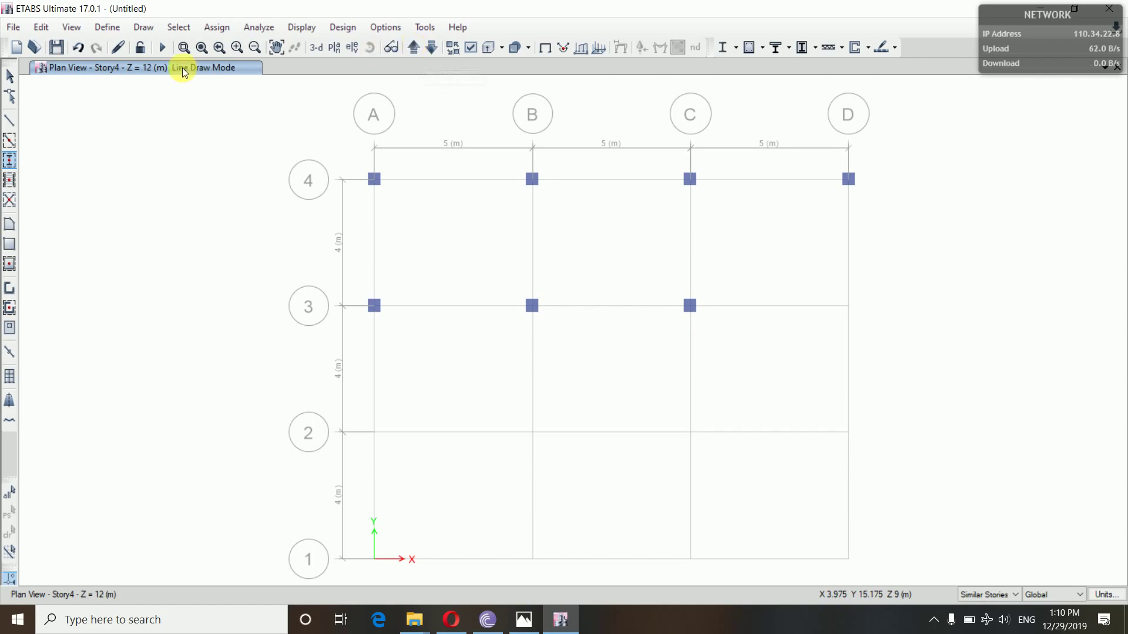
{"action": "left_click", "coordinate": [411, 50]}
{"action": "left_click", "coordinate": [411, 50]}
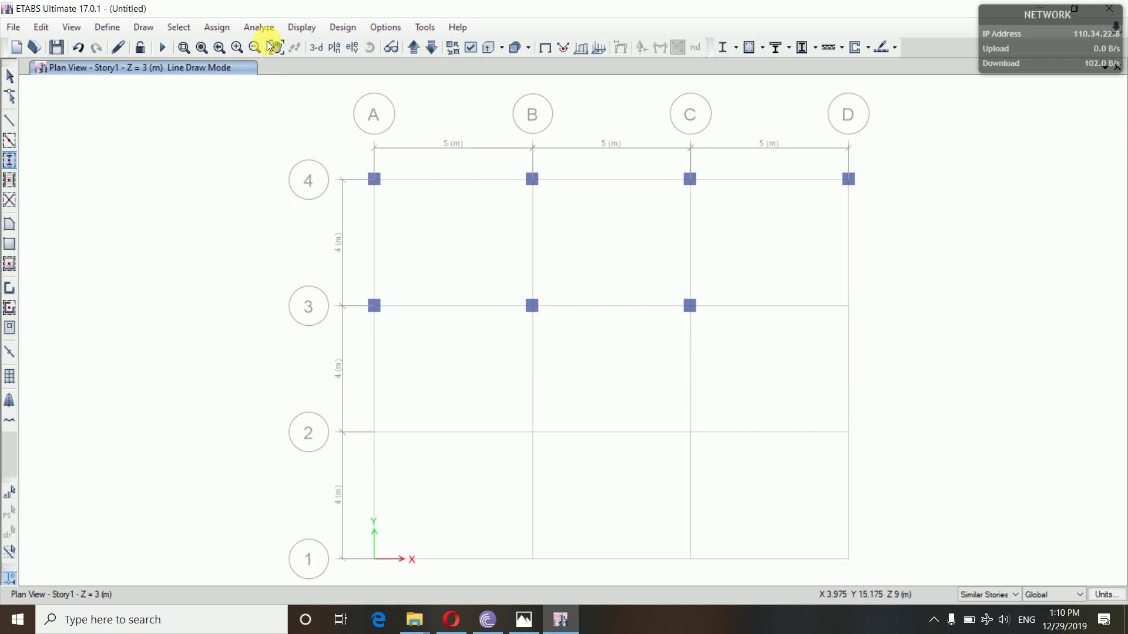
{"action": "left_click", "coordinate": [9, 76]}
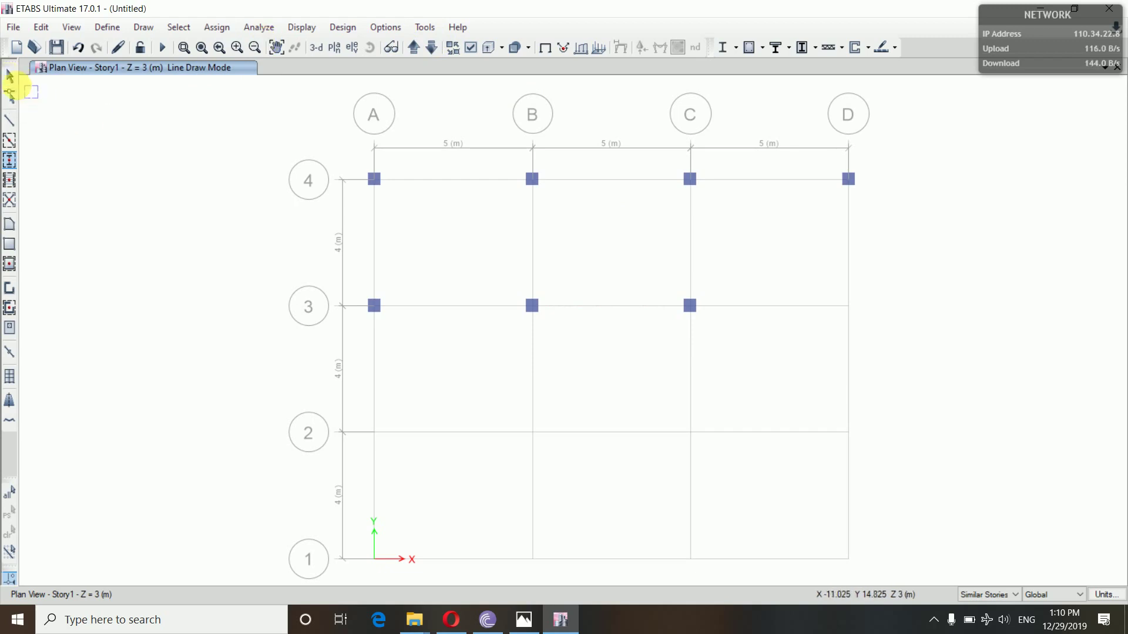
{"action": "left_click", "coordinate": [10, 77]}
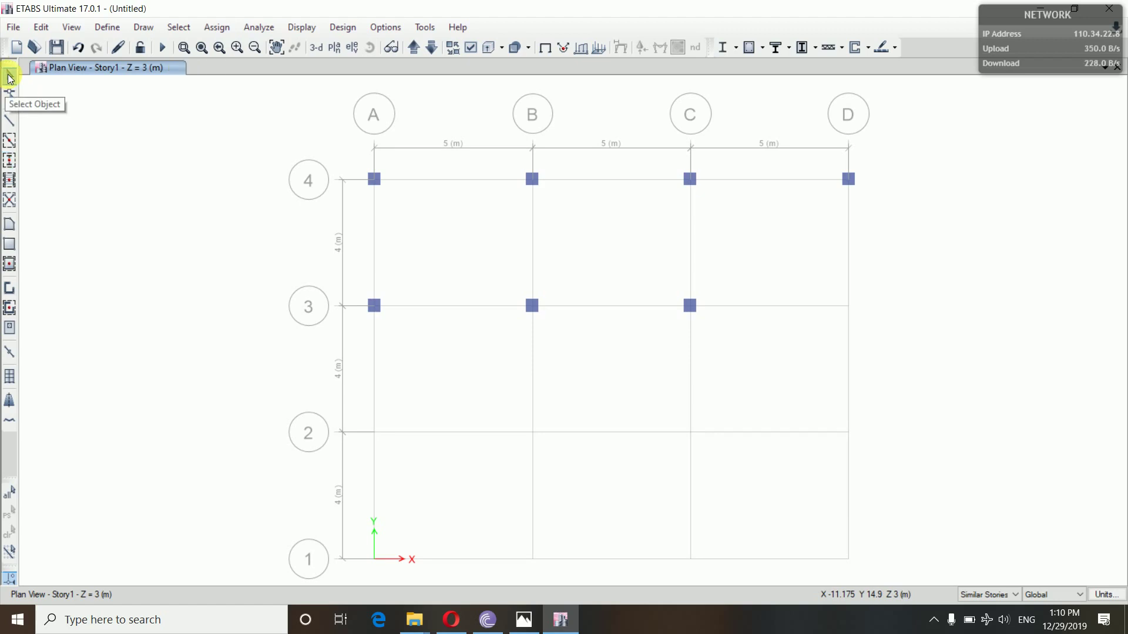